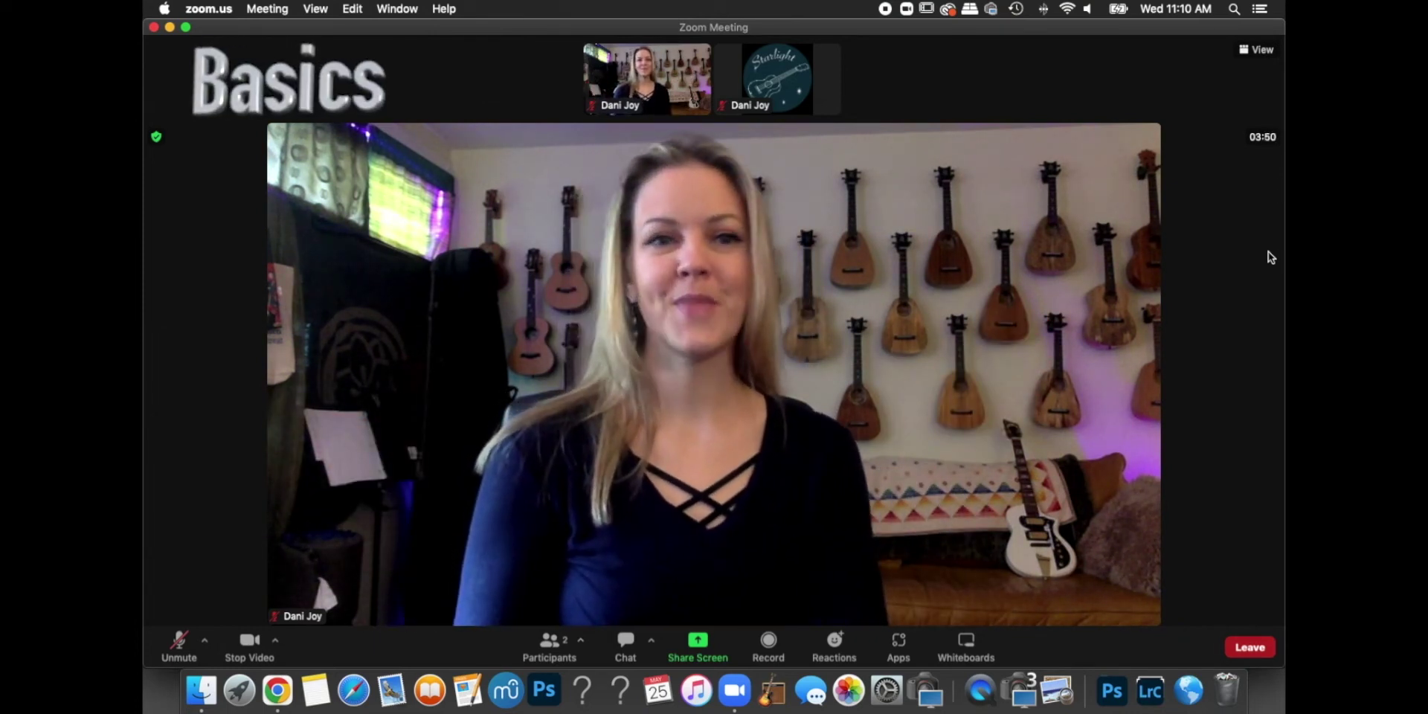
Toggle the microphone, and turn the camera off and back on
mouse_move(464, 45)
left_mouse_down()
mouse_move(674, 45)
mouse_move(652, 240)
mouse_move(417, 210)
mouse_move(394, 62)
mouse_move(592, 15)
mouse_move(590, 182)
mouse_move(406, 127)
mouse_move(527, 22)
mouse_move(481, 56)
mouse_move(461, 23)
mouse_move(476, 88)
mouse_move(535, 22)
mouse_move(436, 18)
mouse_move(465, 20)
left_mouse_up()
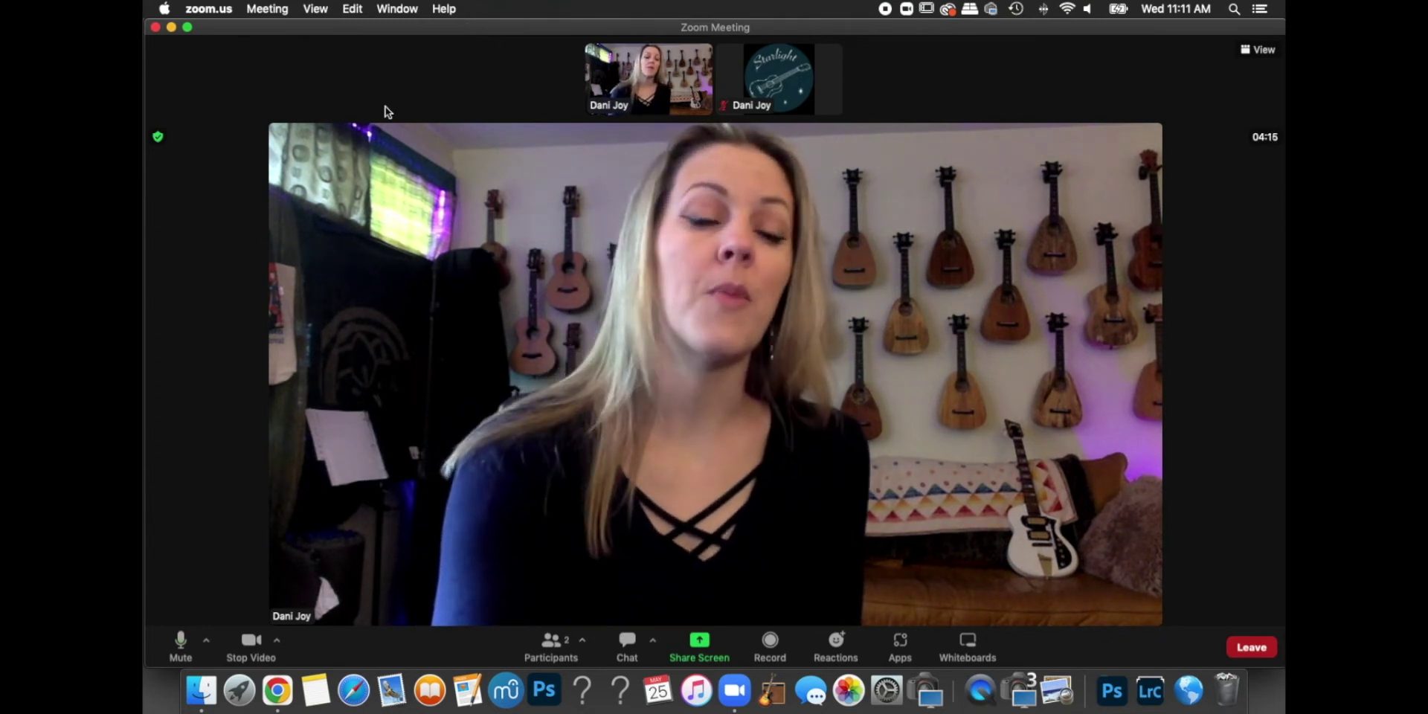
left_click(181, 641)
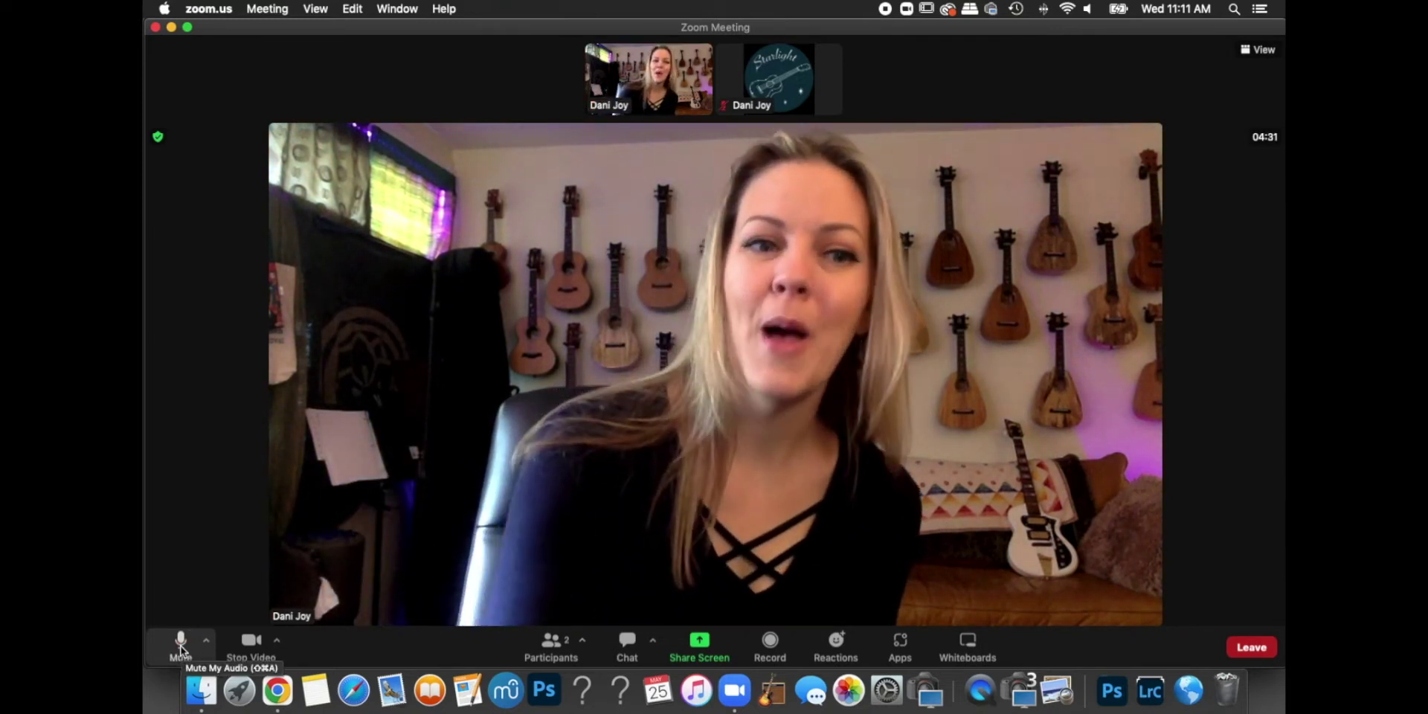
left_click(252, 643)
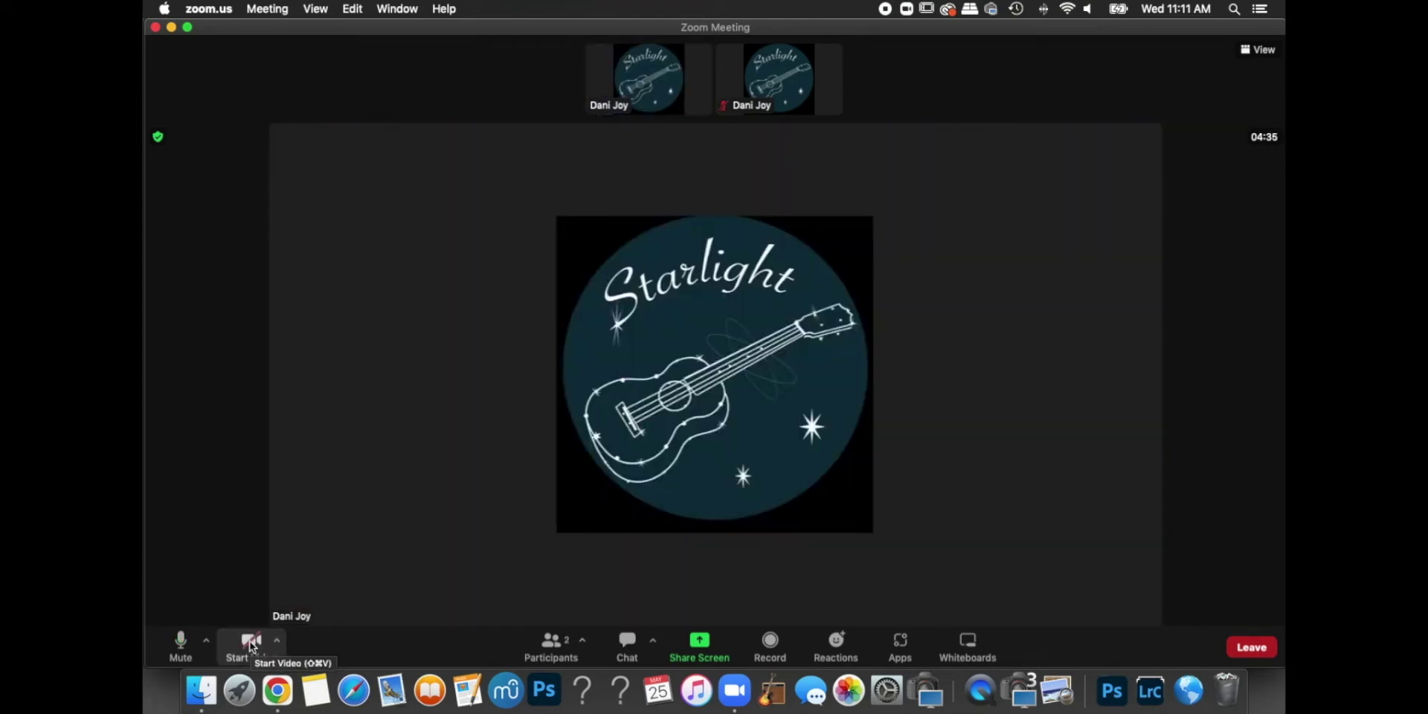
left_click(252, 643)
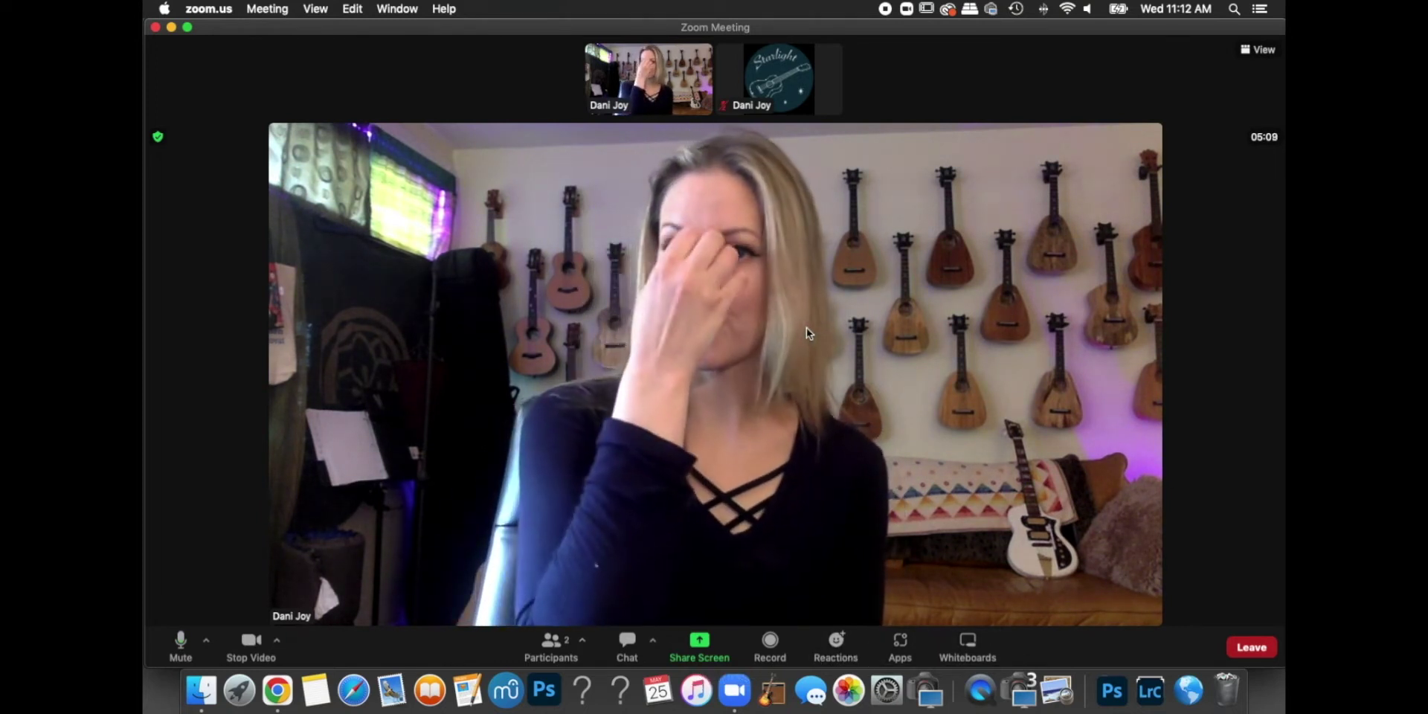
Set the meeting layout to Speaker view
left_click(1253, 52)
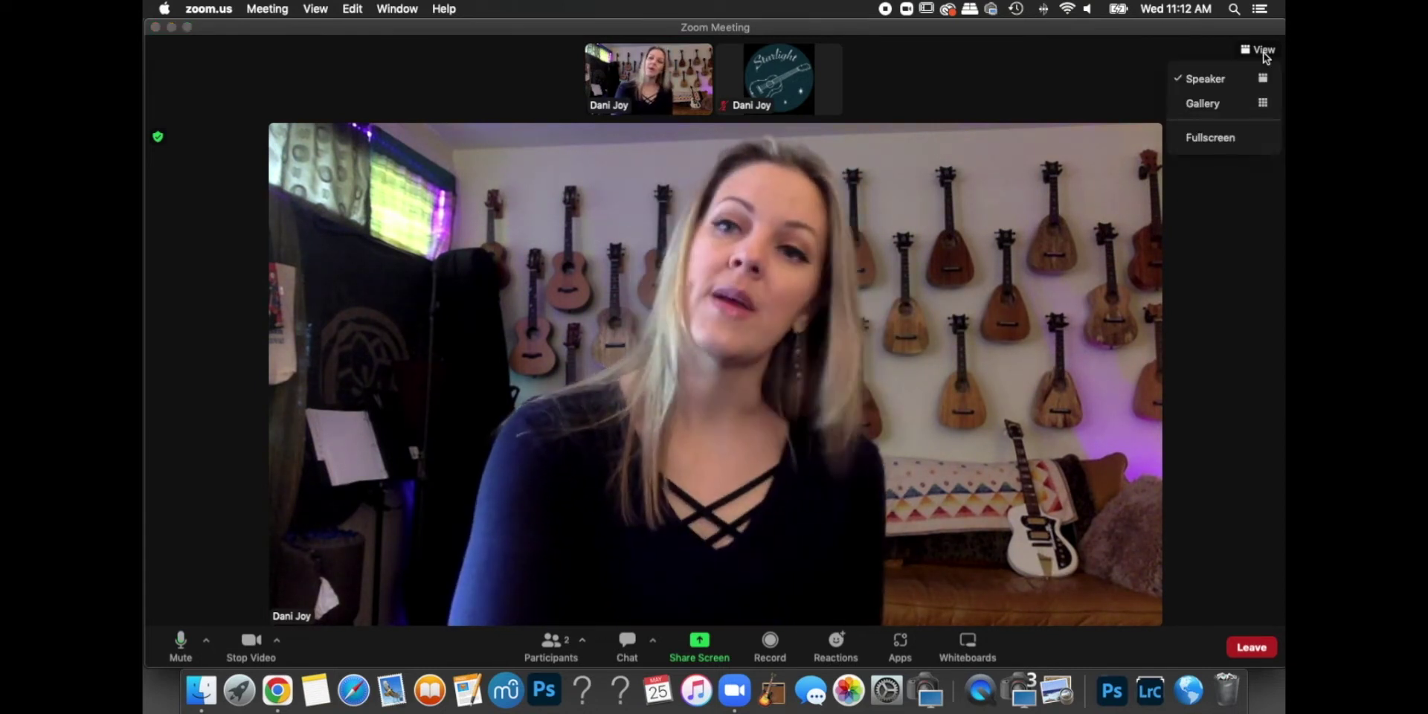
left_click(1213, 83)
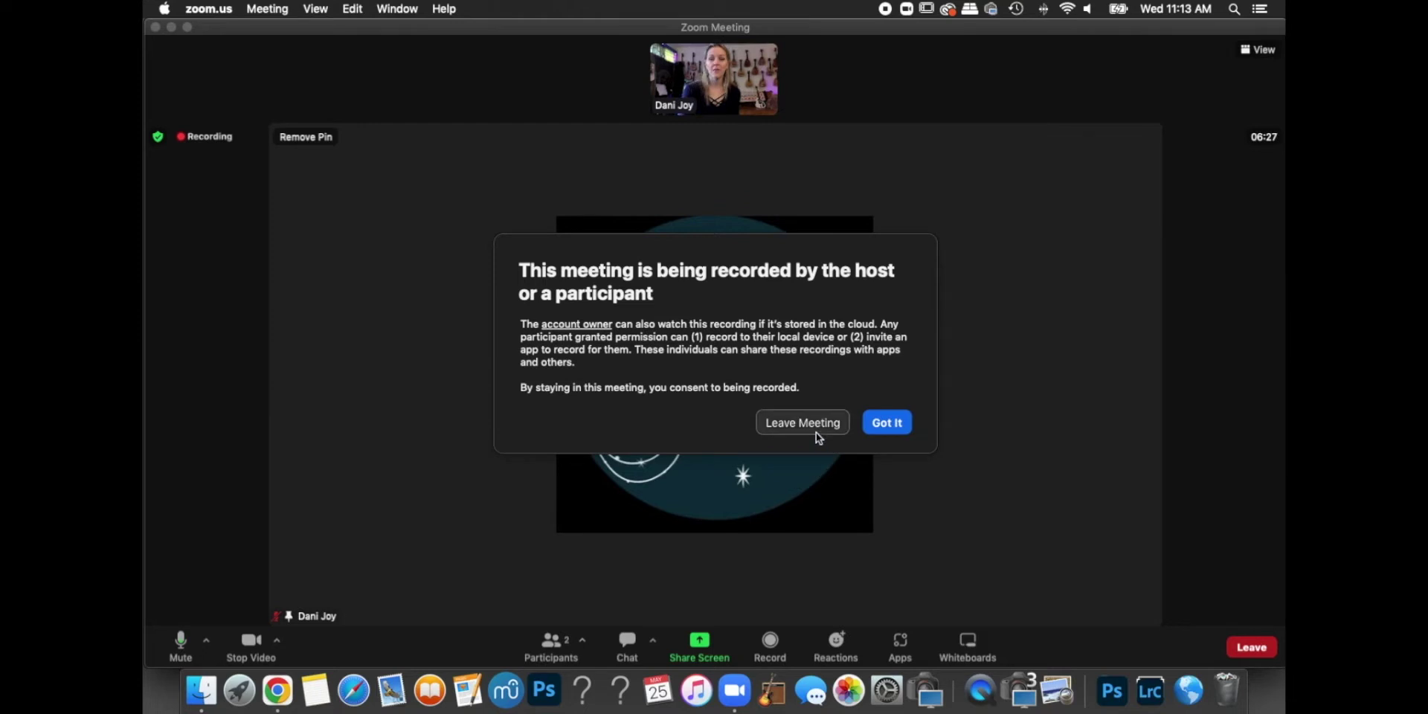
Acknowledge the meeting recording notice, and turn the camera off and back on
left_click(897, 422)
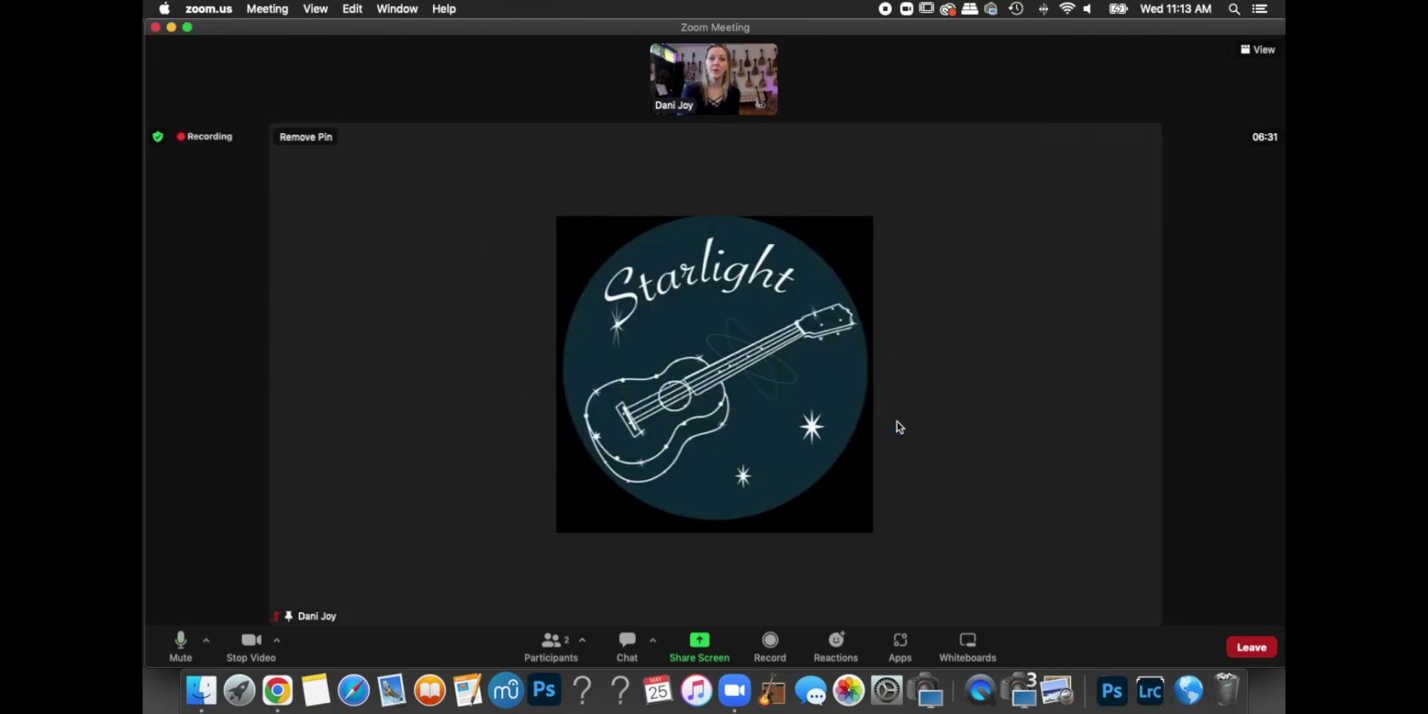
left_click(248, 644)
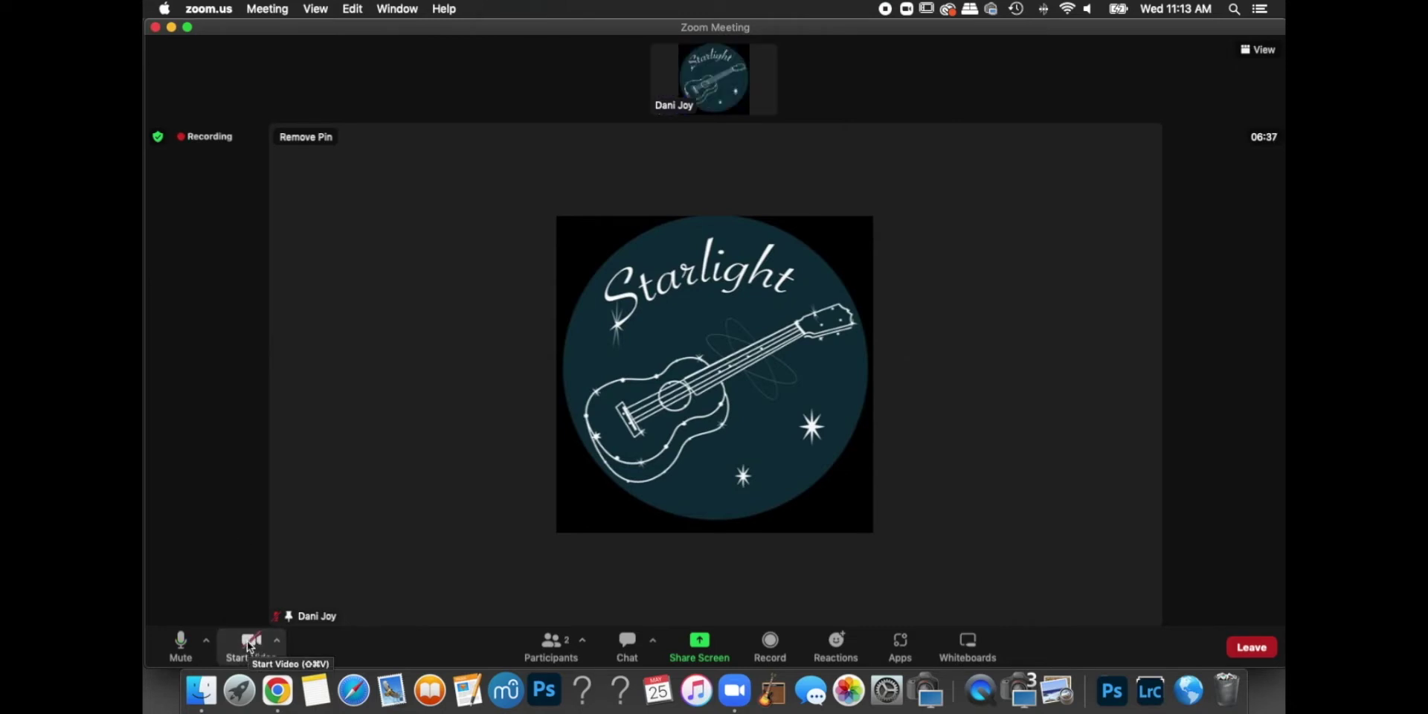
left_click(248, 645)
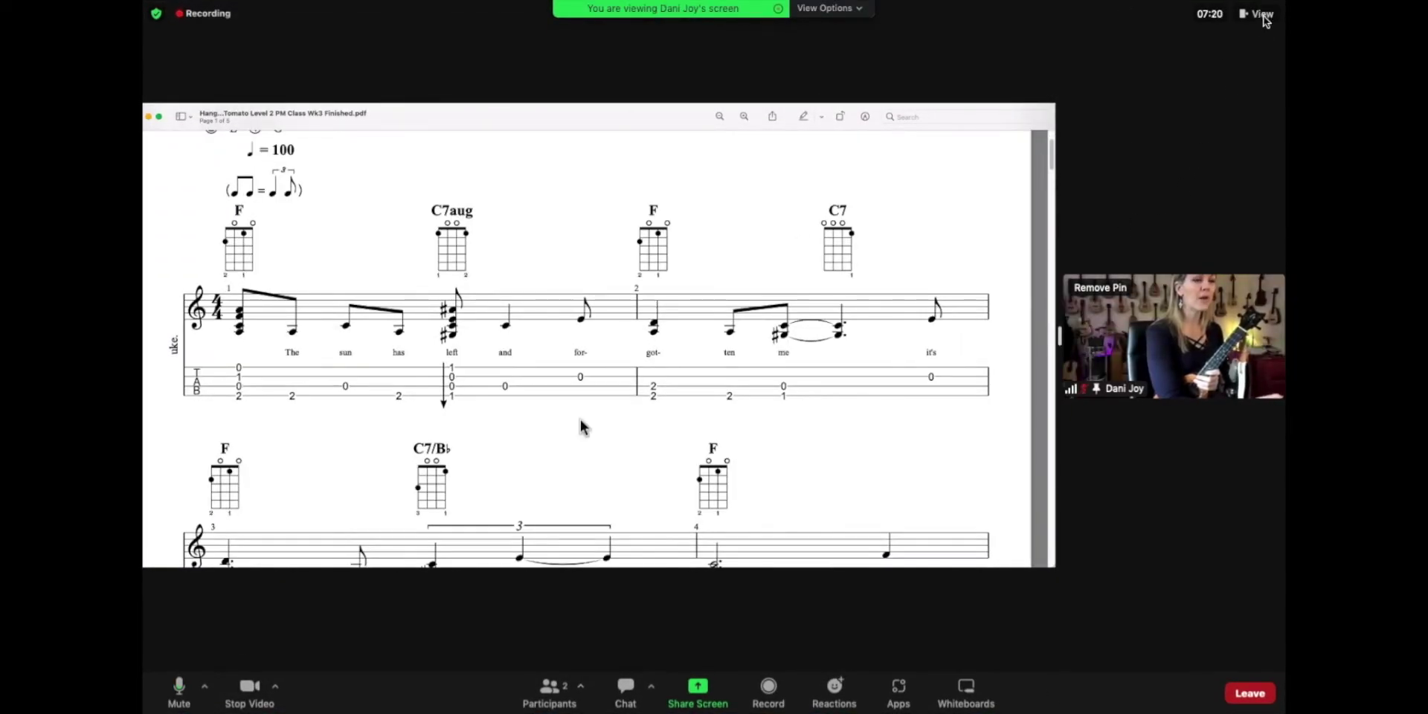
Choose the Side-by-side: Speaker layout and resize the split, first enlarging the video and then giving the shared sheet music more room
left_click(1263, 15)
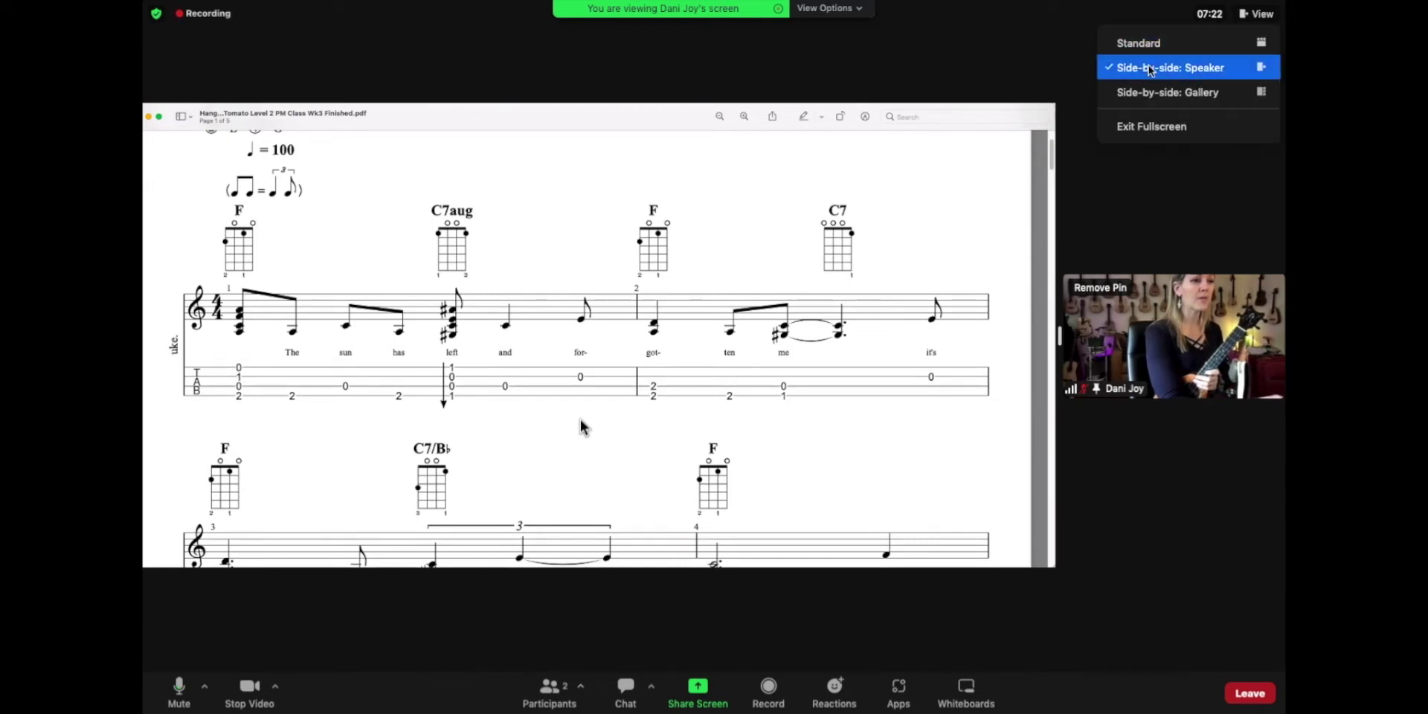
left_click(1204, 68)
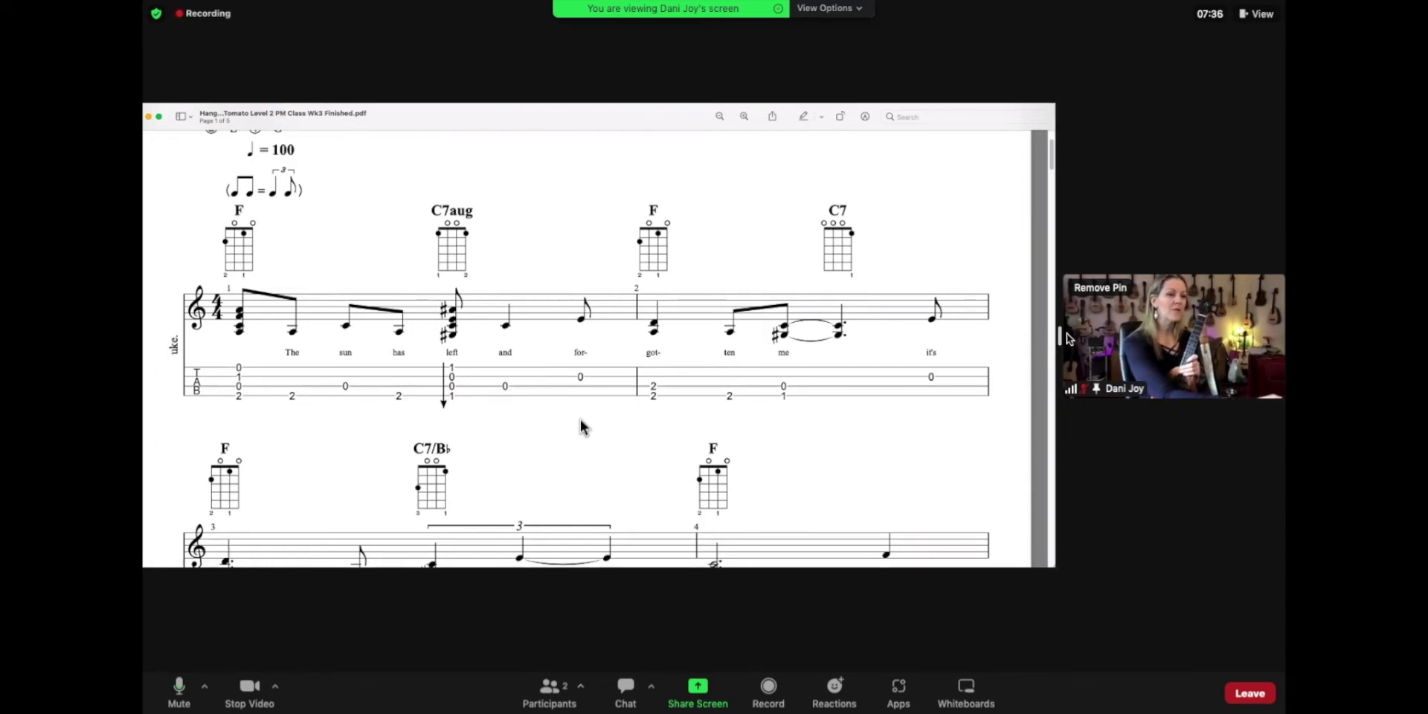
left_click_drag(1061, 339, 335, 373)
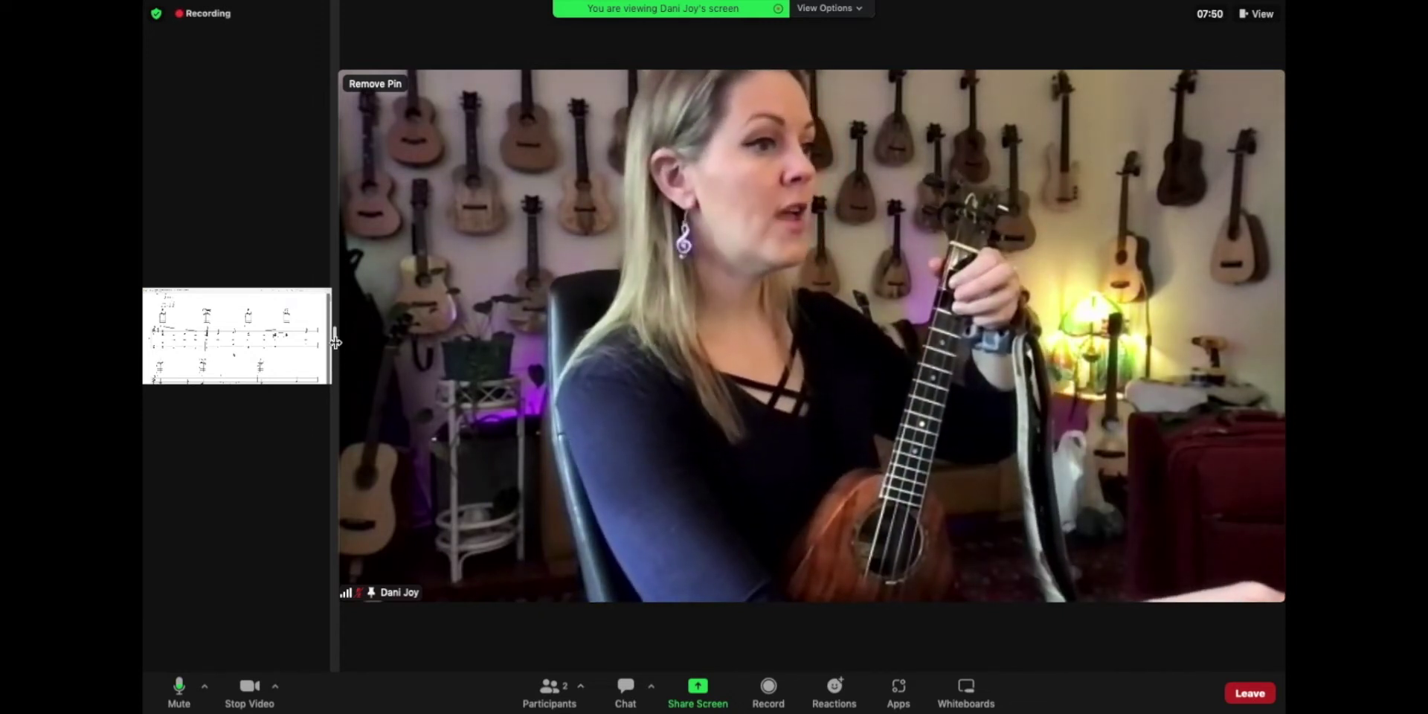
left_click_drag(335, 343, 792, 350)
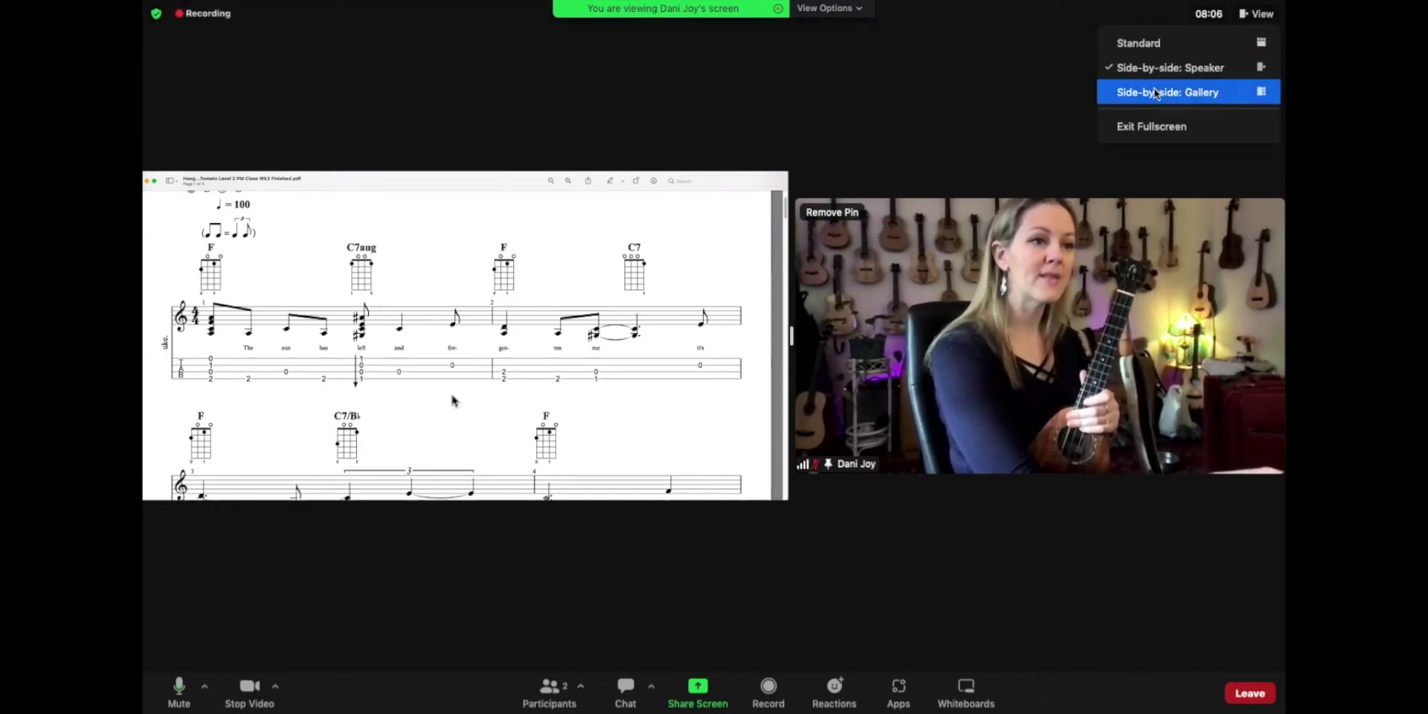
Show the shared screen in the Side-by-side: Gallery layout, and then switch it to Standard
left_click(1193, 94)
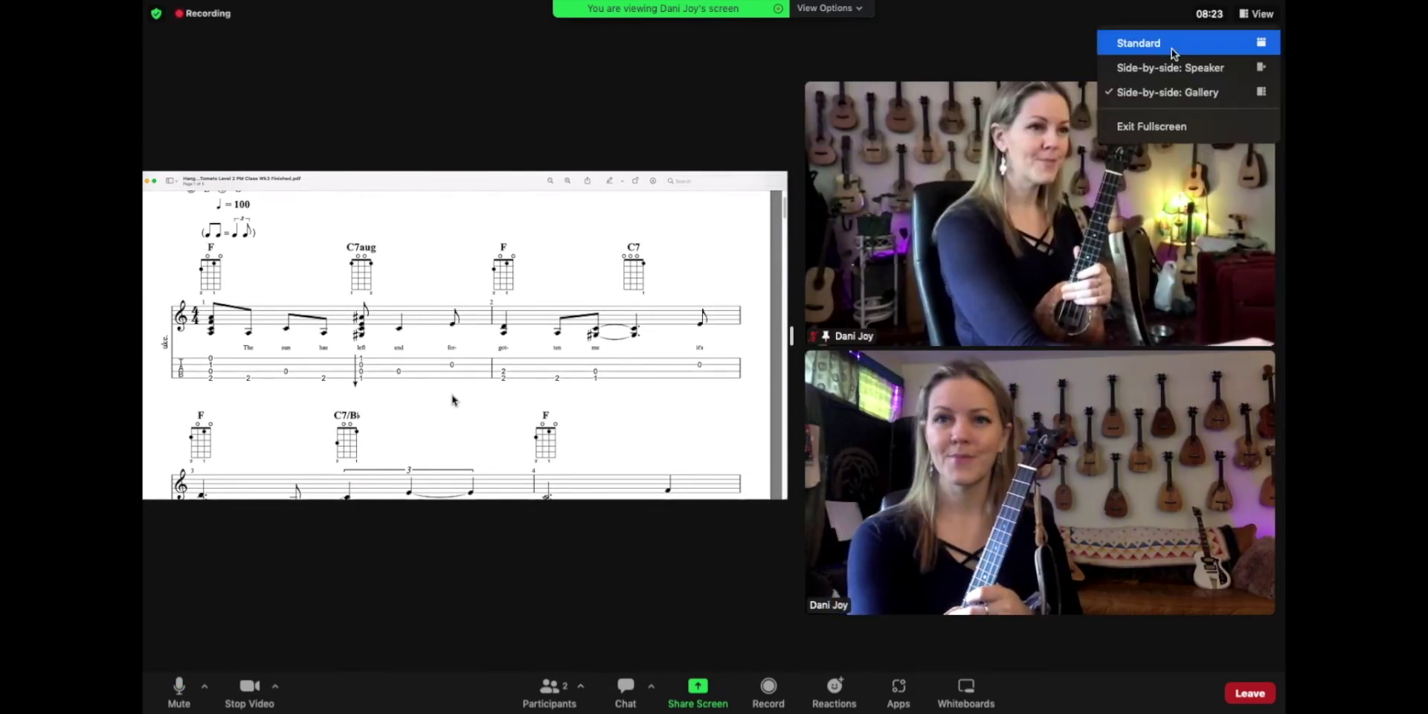
left_click(1163, 43)
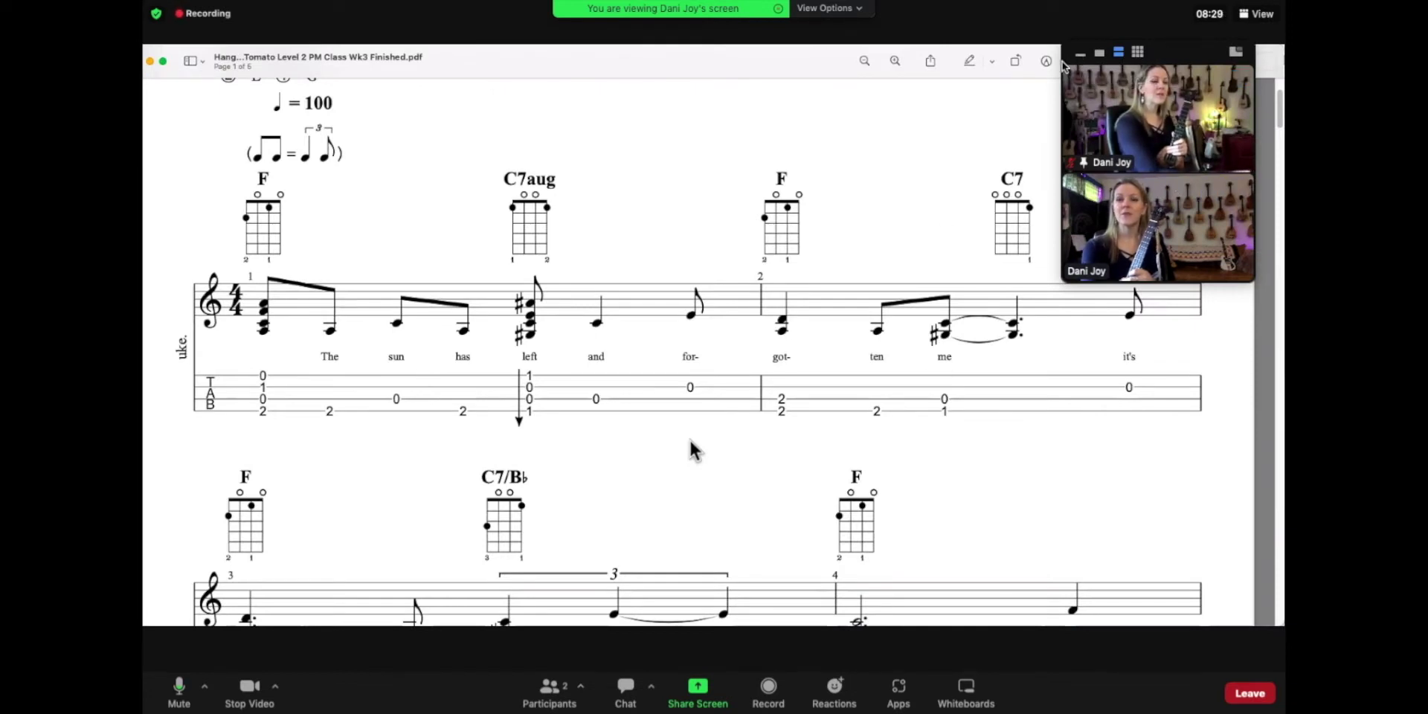
Collapse the floating thumbnail panel to hide the videos, and reposition it over the upper-right corner of the shared sheet music
left_click_drag(1159, 59, 1178, 33)
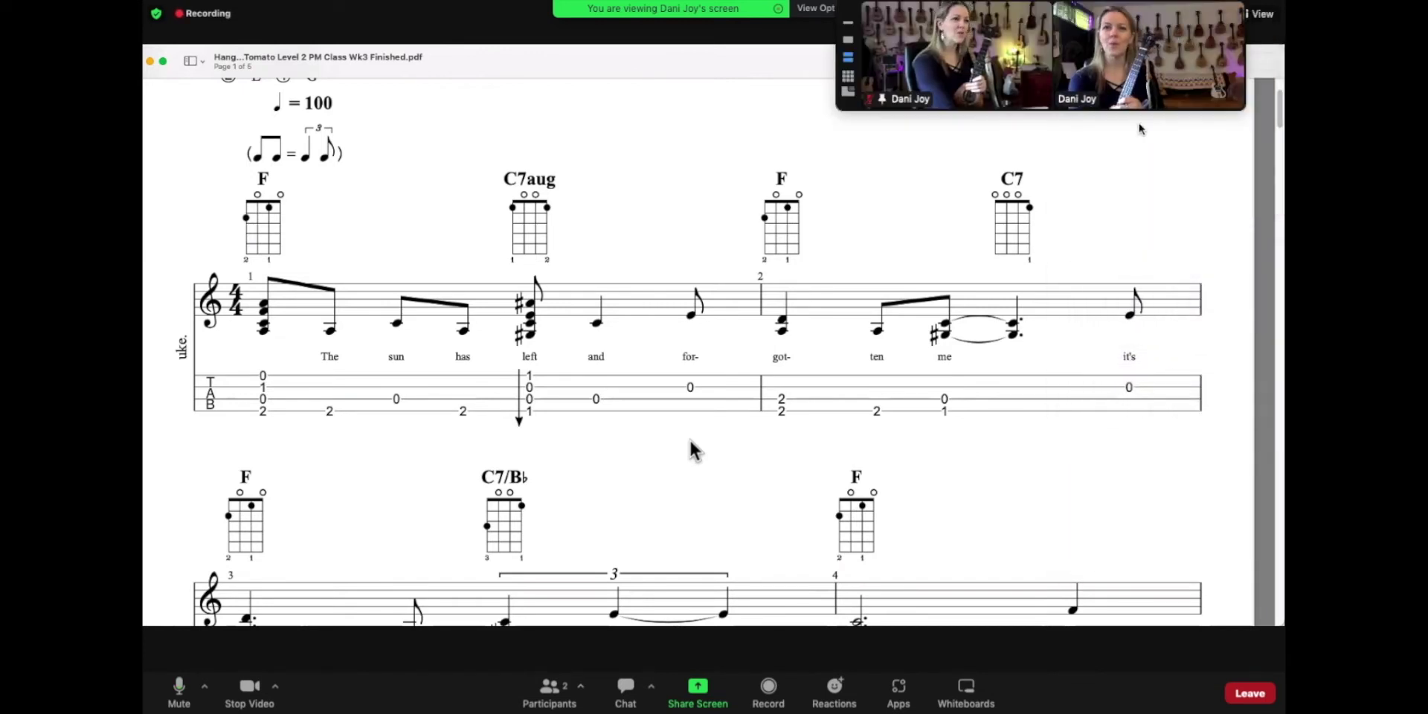
mouse_move(952, 108)
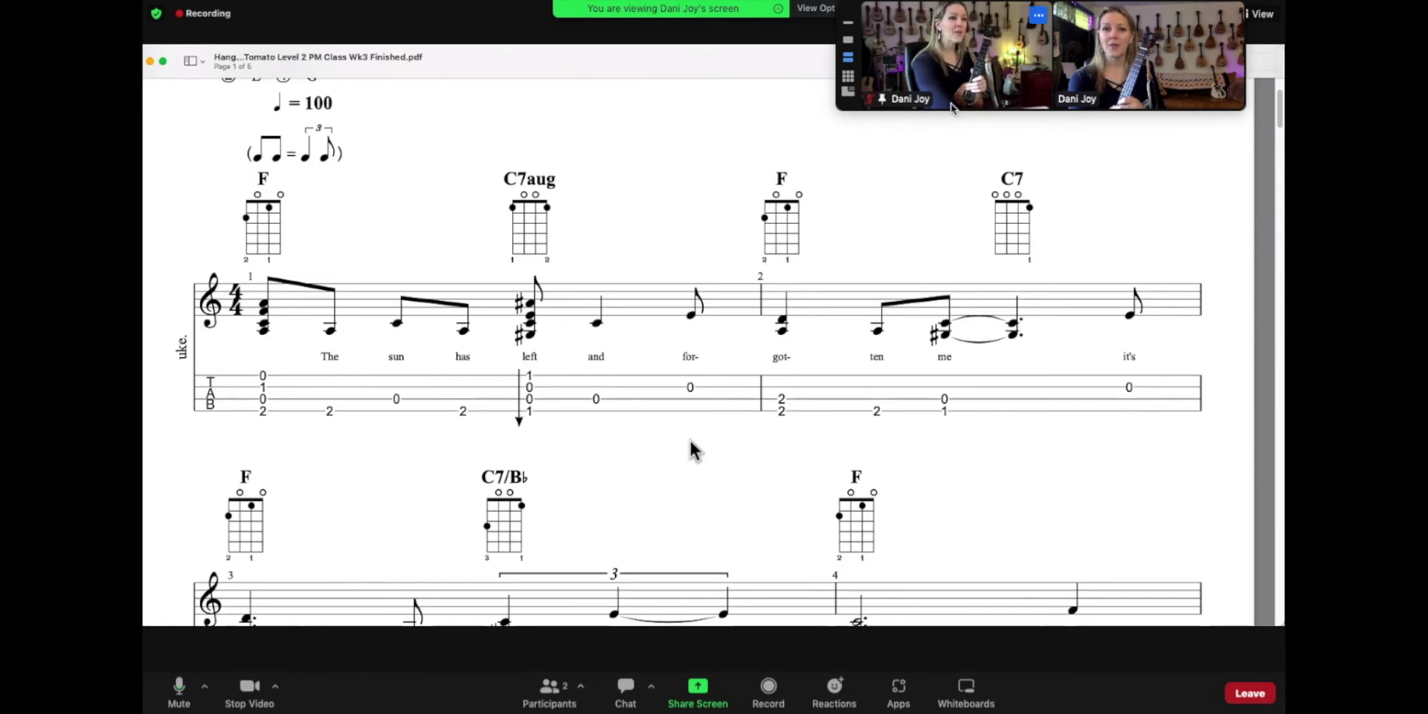
left_click(851, 27)
left_click_drag(954, 21, 1202, 124)
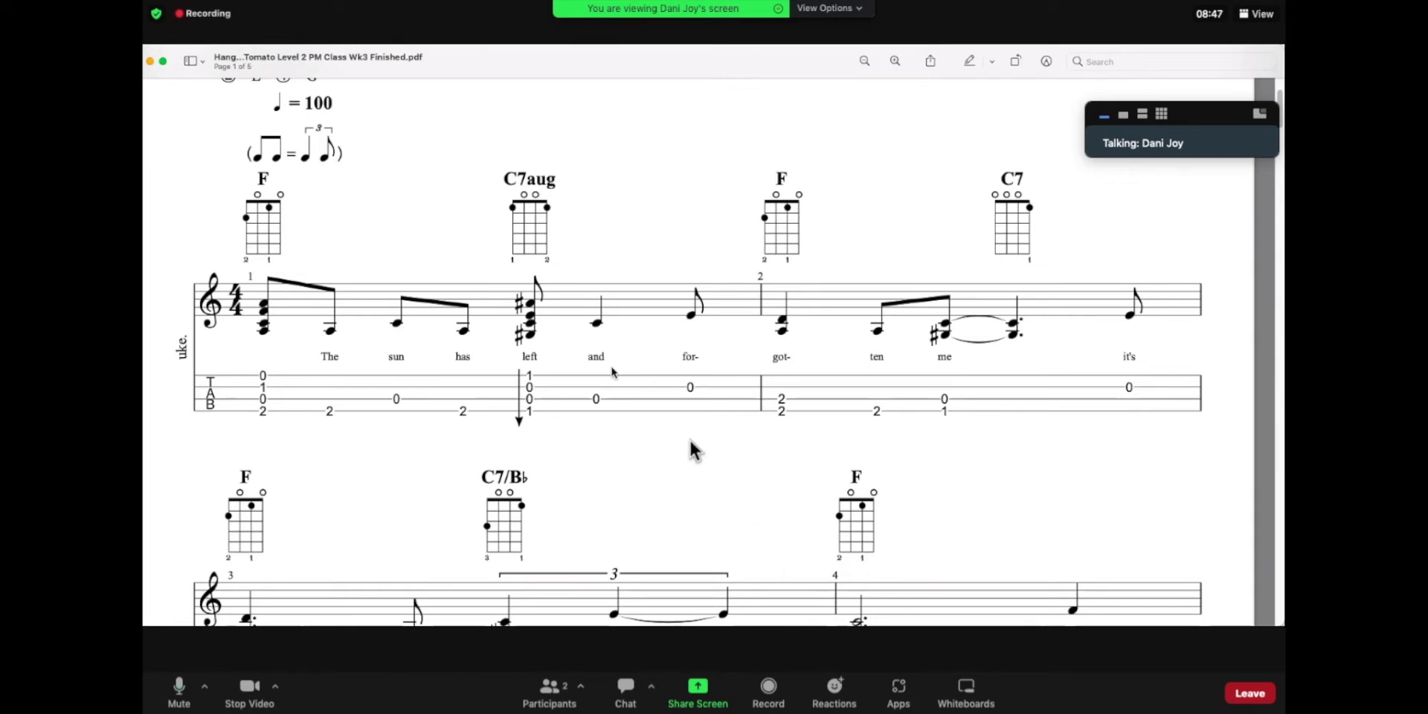
Show a single speaker video in the floating panel and enlarge it to about twice its size or more
left_click(1123, 117)
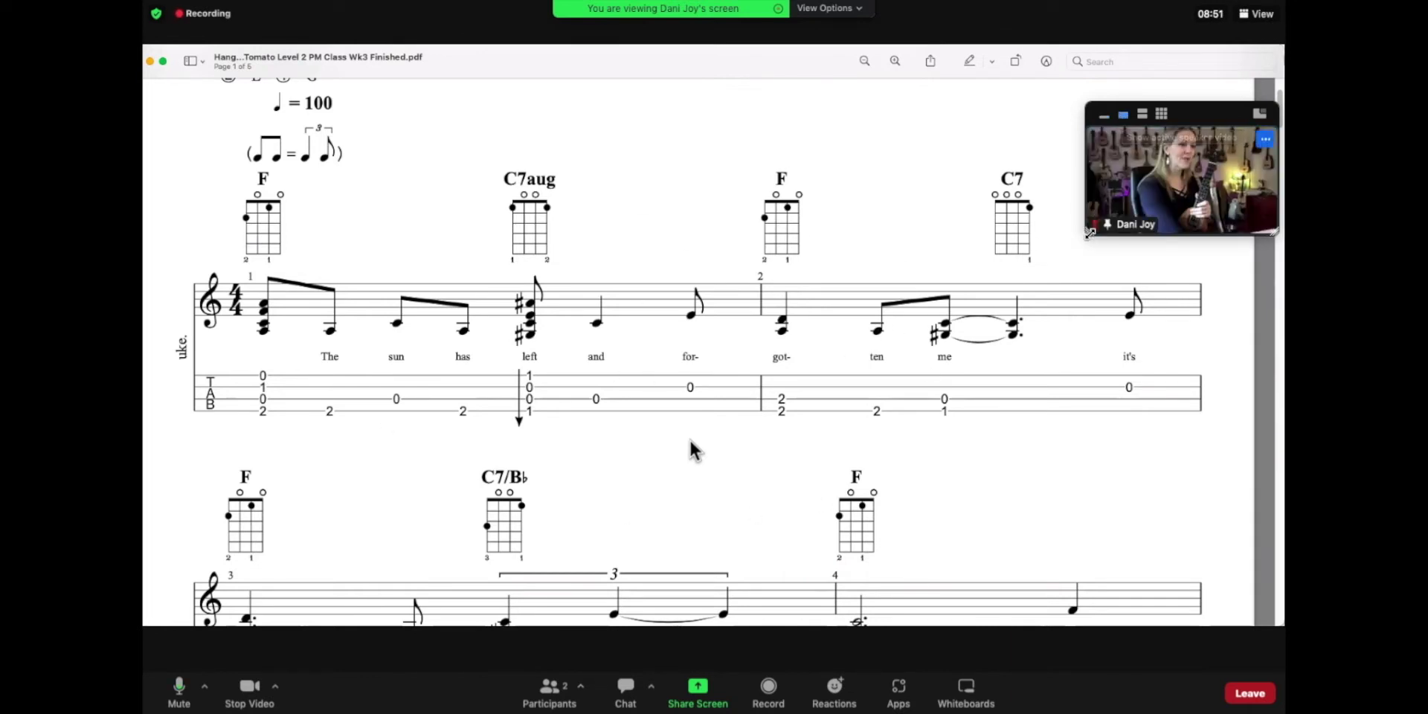
left_click_drag(1091, 233, 984, 467)
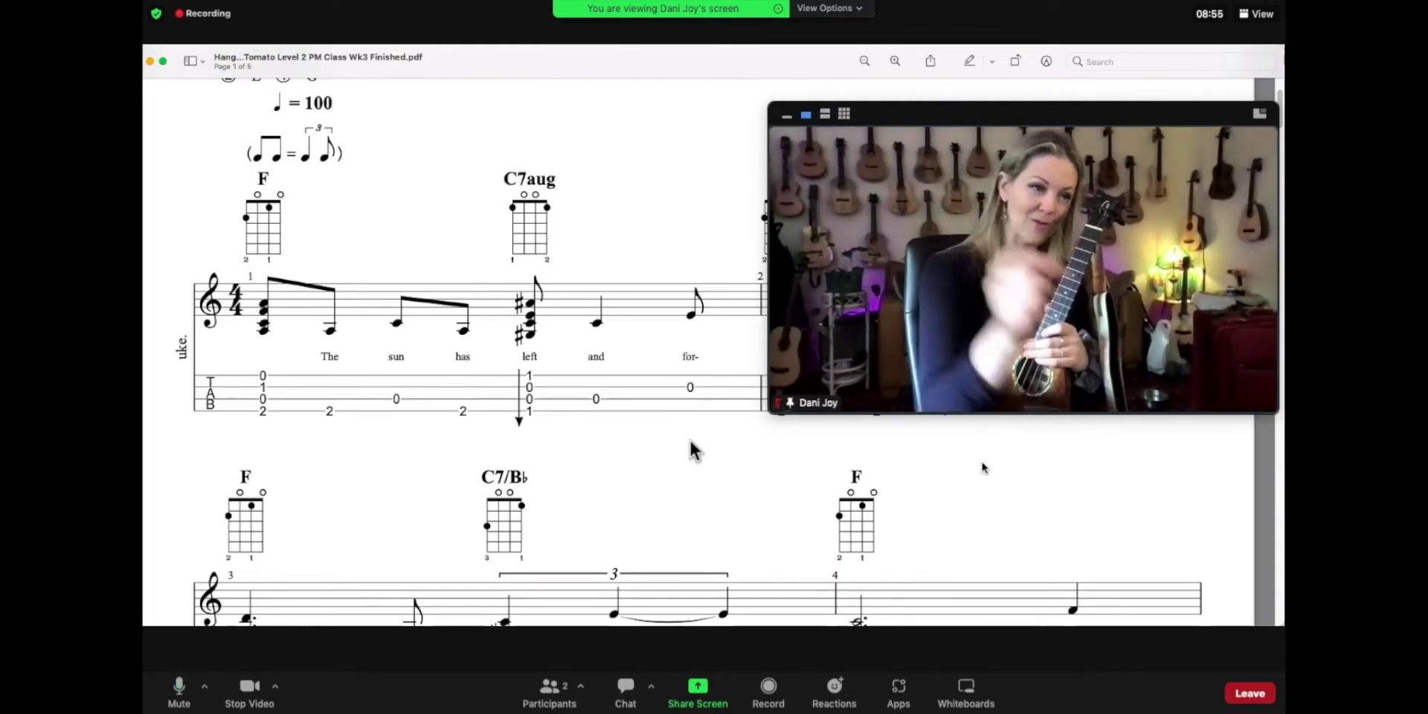
Show both participants' thumbnails in the floating panel and reposition it around the sheet music, ending as a strip along the upper edge
left_click(825, 114)
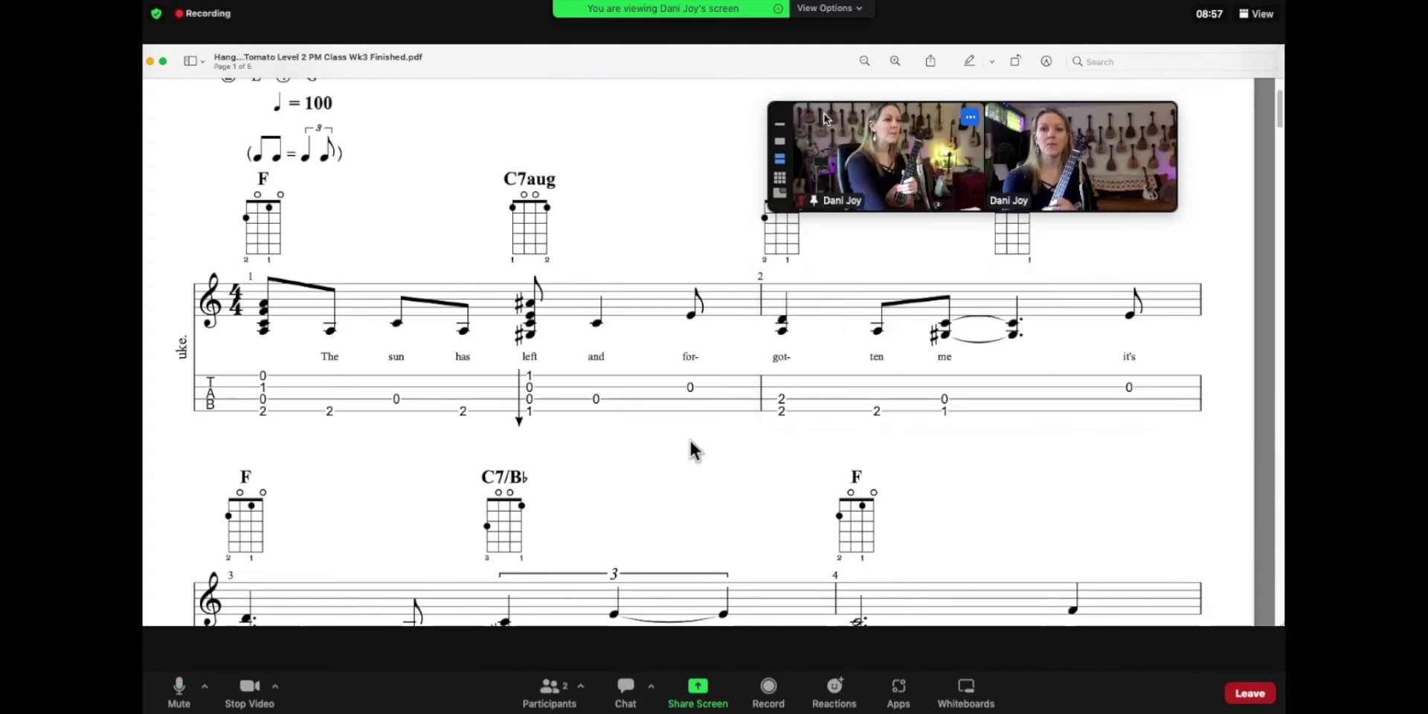
left_click(784, 198)
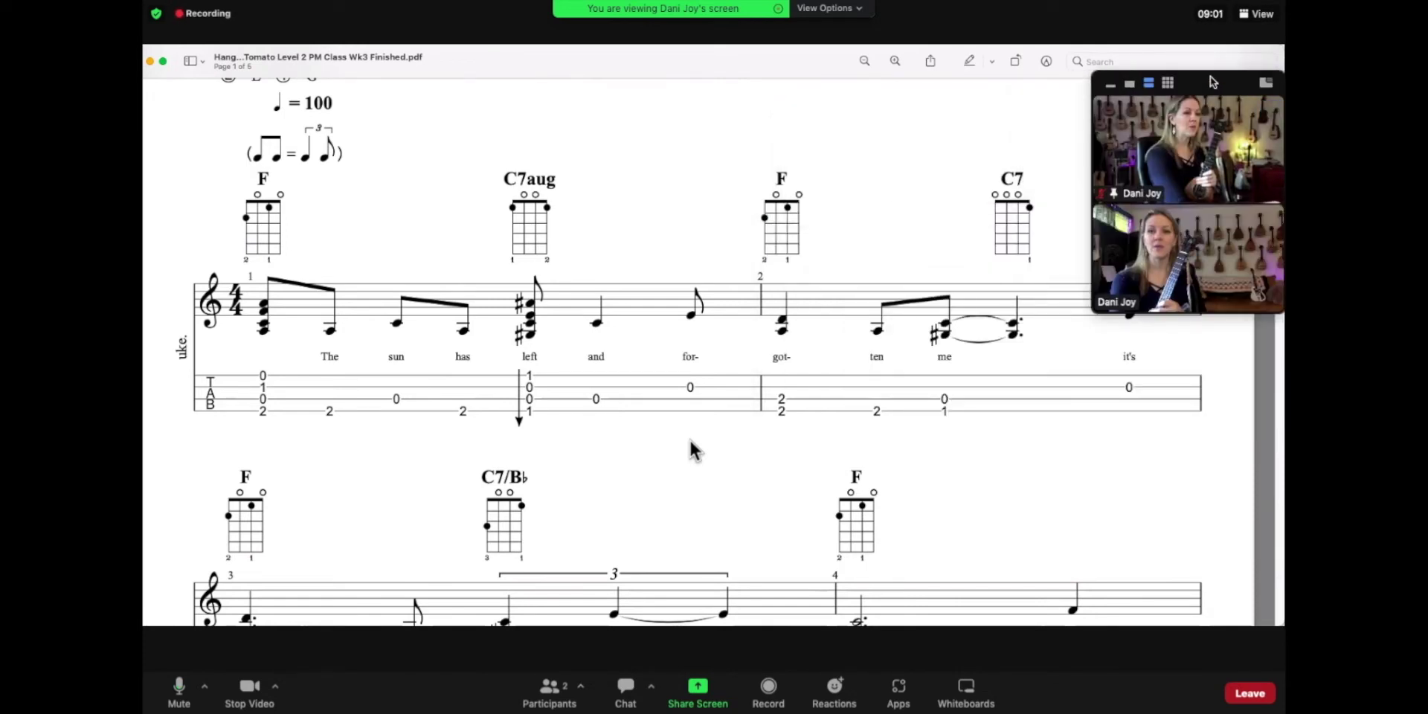
left_click_drag(1213, 82, 430, 39)
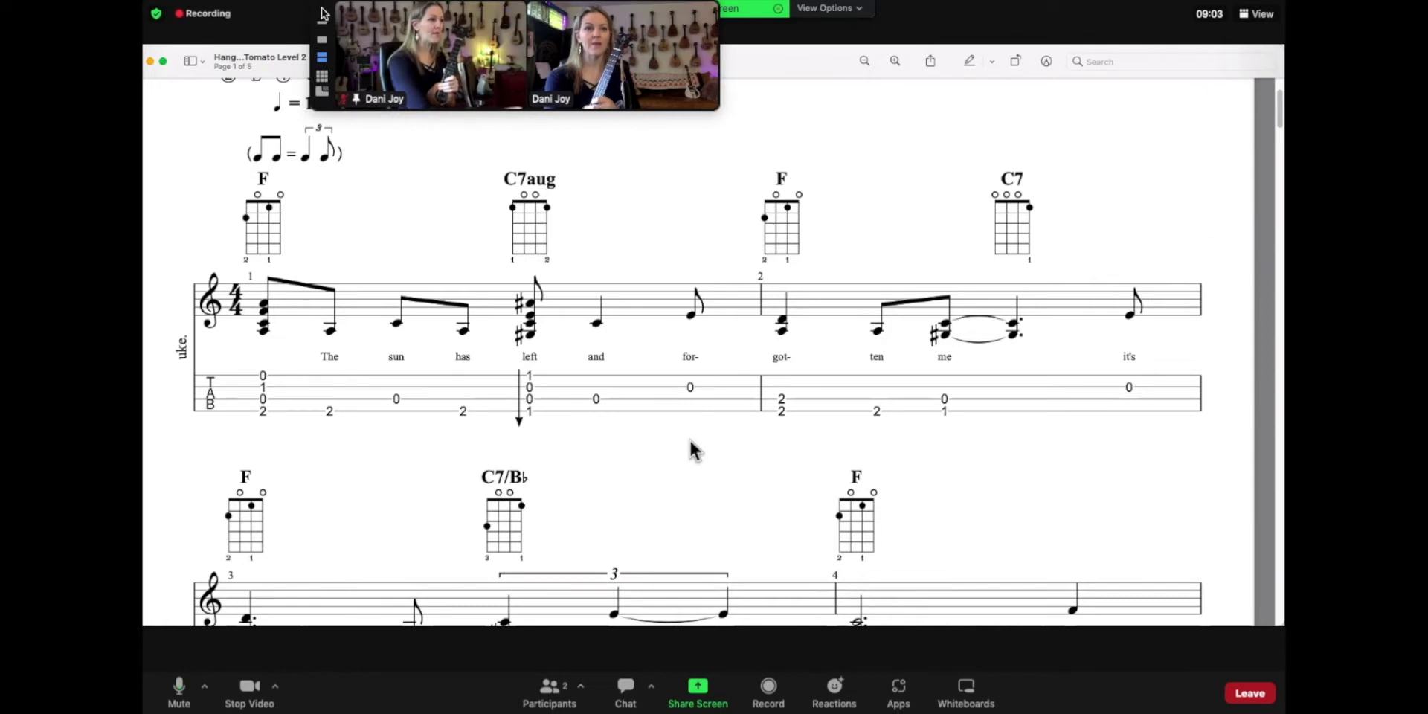
left_click_drag(323, 13, 187, 390)
left_click_drag(298, 383, 1186, 36)
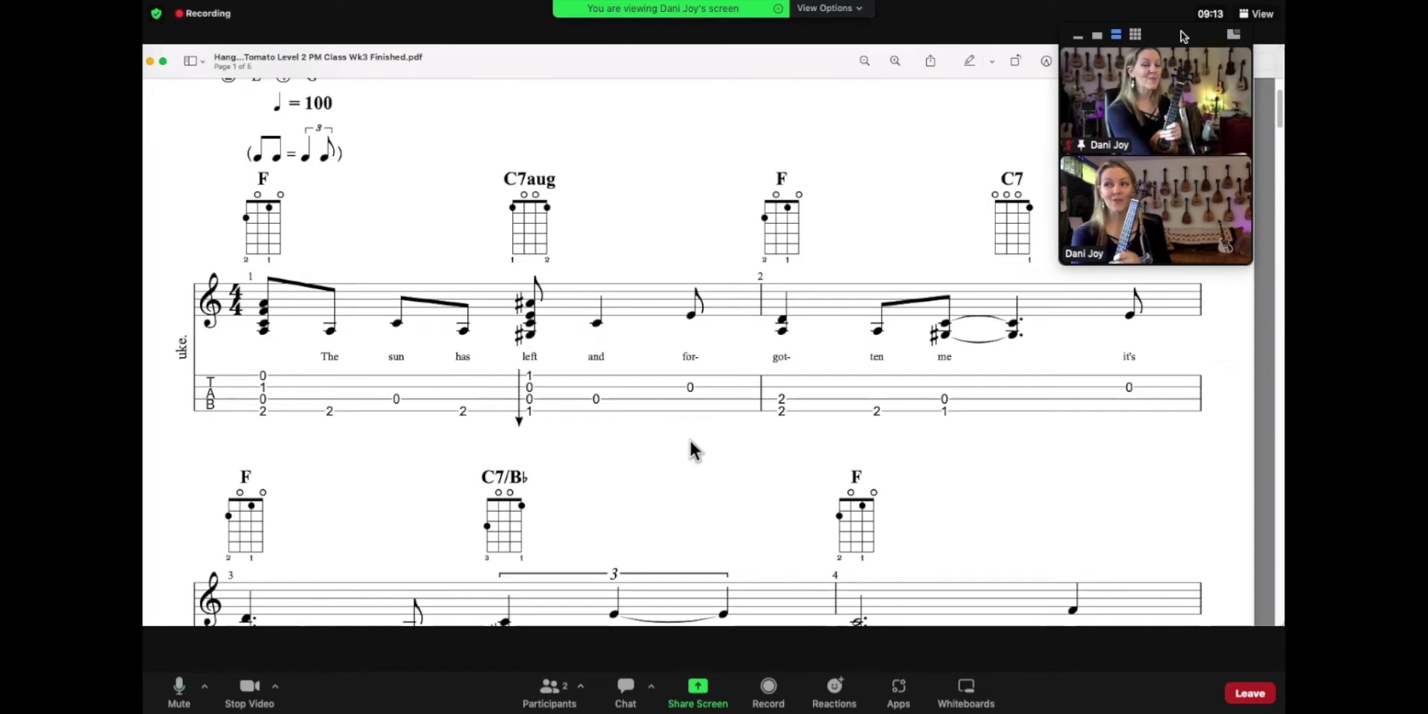
left_click_drag(1184, 35, 1183, 6)
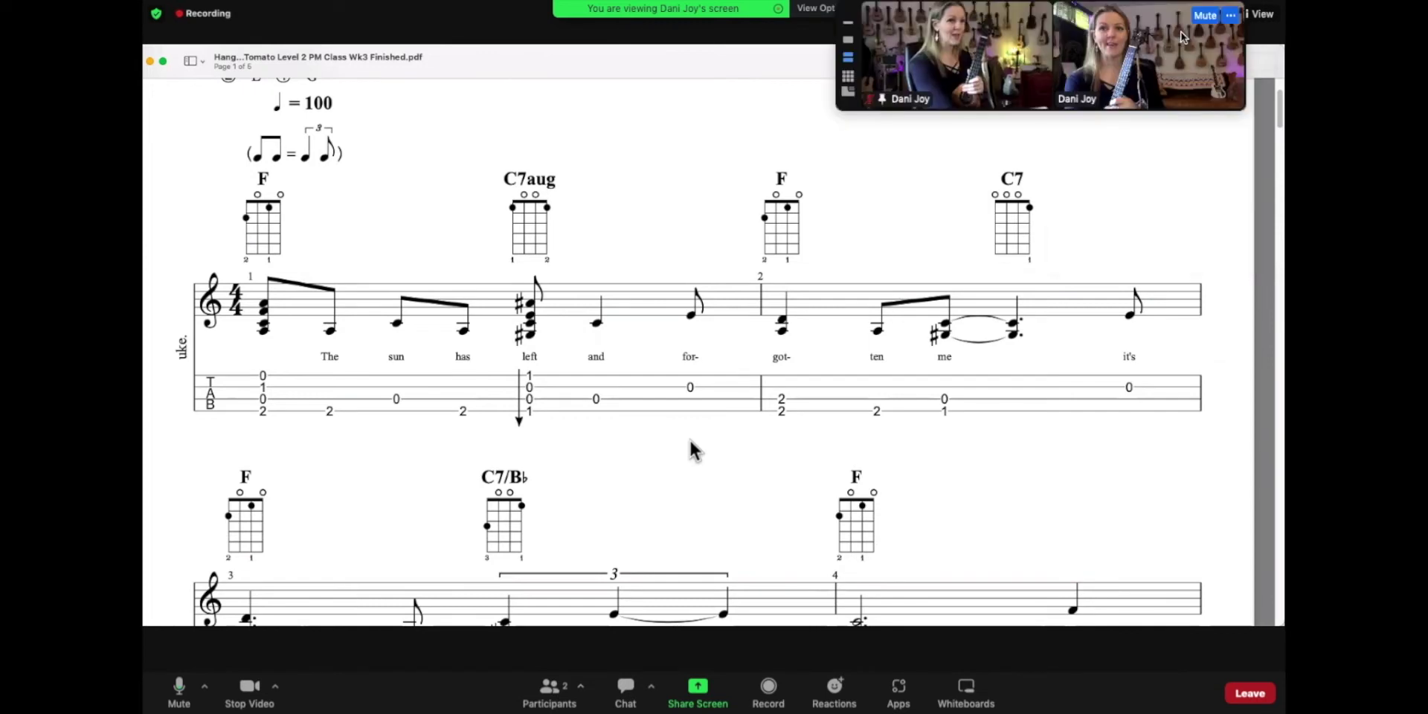
Switch the floating panel to grid view, and swap the shared screen with the video and back twice
left_click(849, 76)
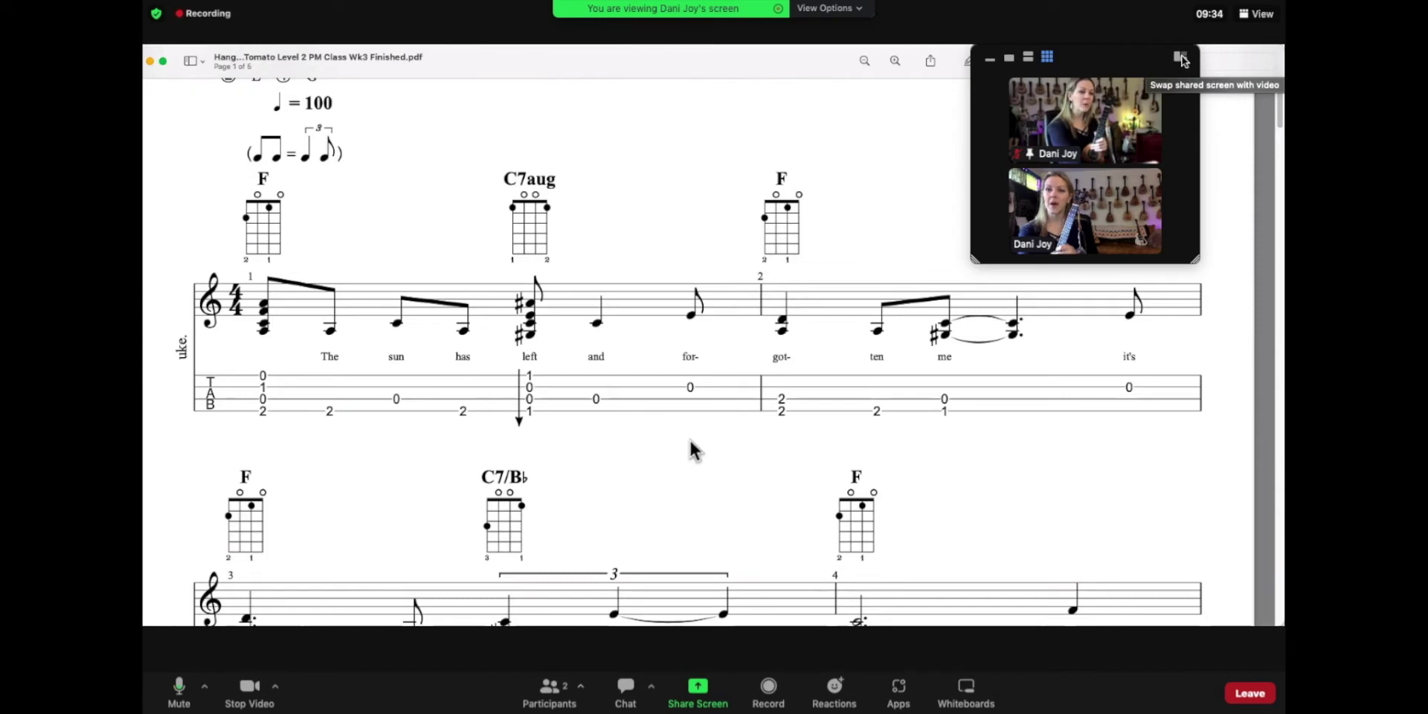
left_click(1182, 58)
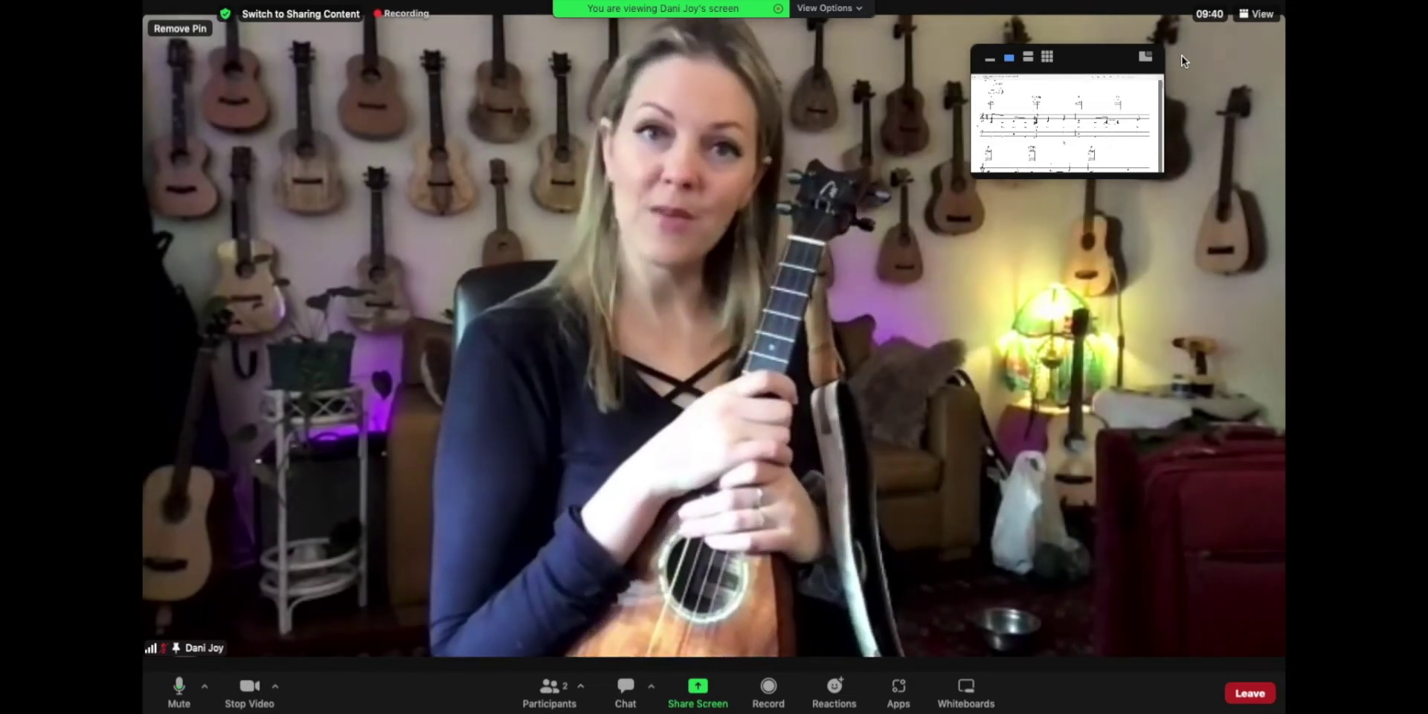
left_click(1146, 57)
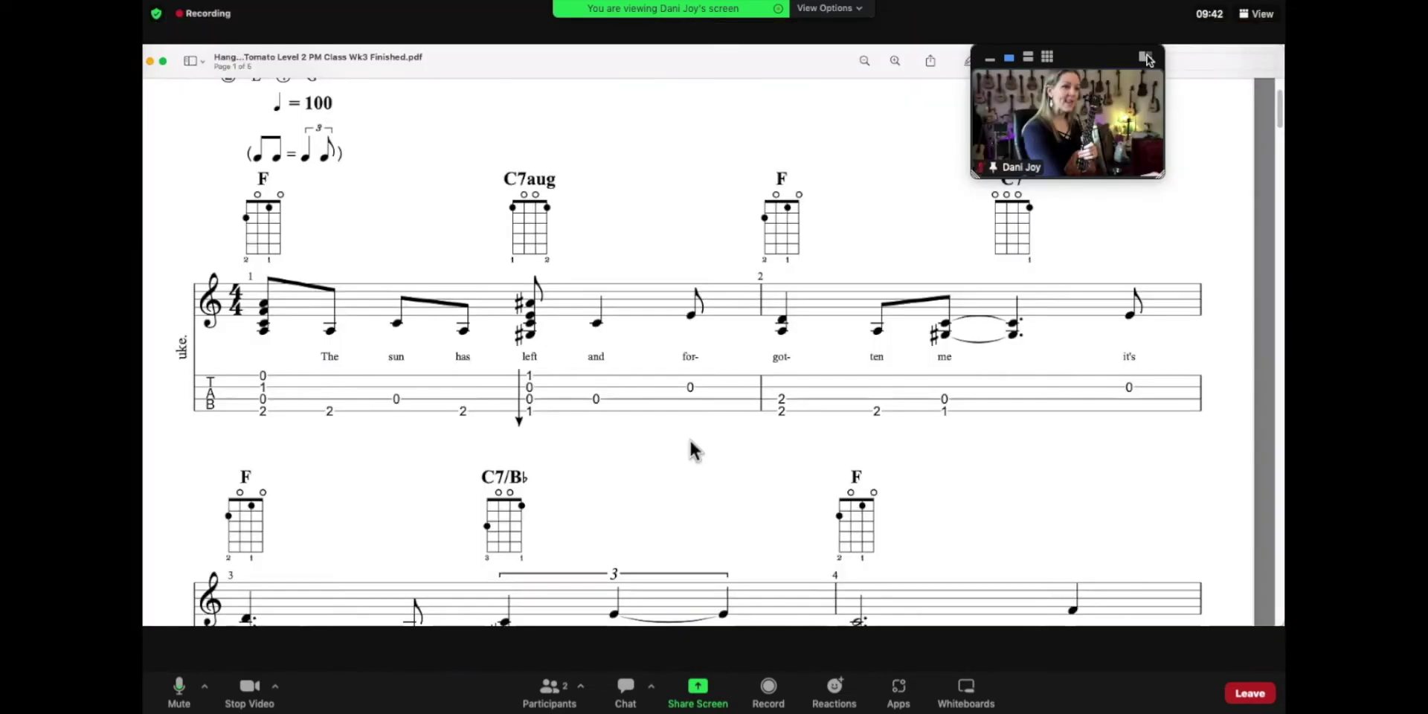
left_click(1147, 57)
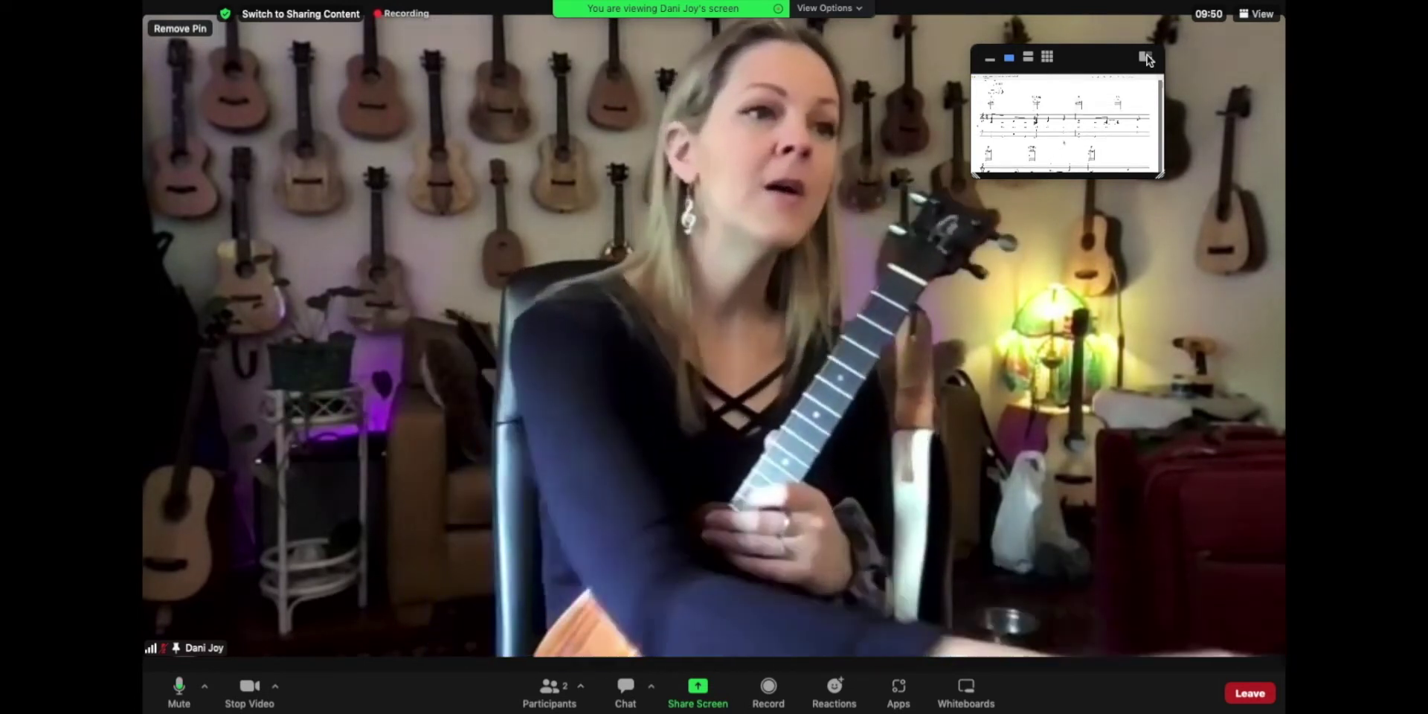
left_click(1146, 58)
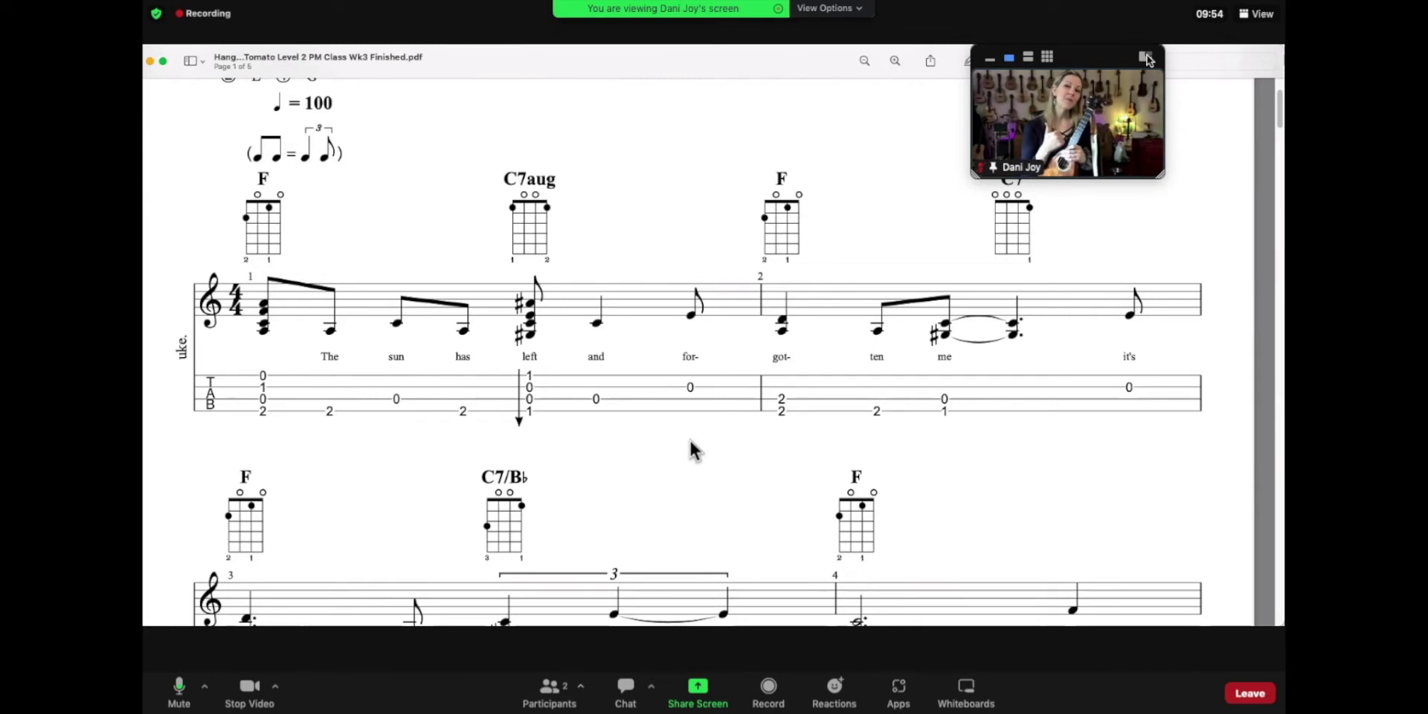
Set the layout to Side-by-side: Speaker and adjust the split so the sheet music and the speaker video are nearly equal in width
left_click(1263, 15)
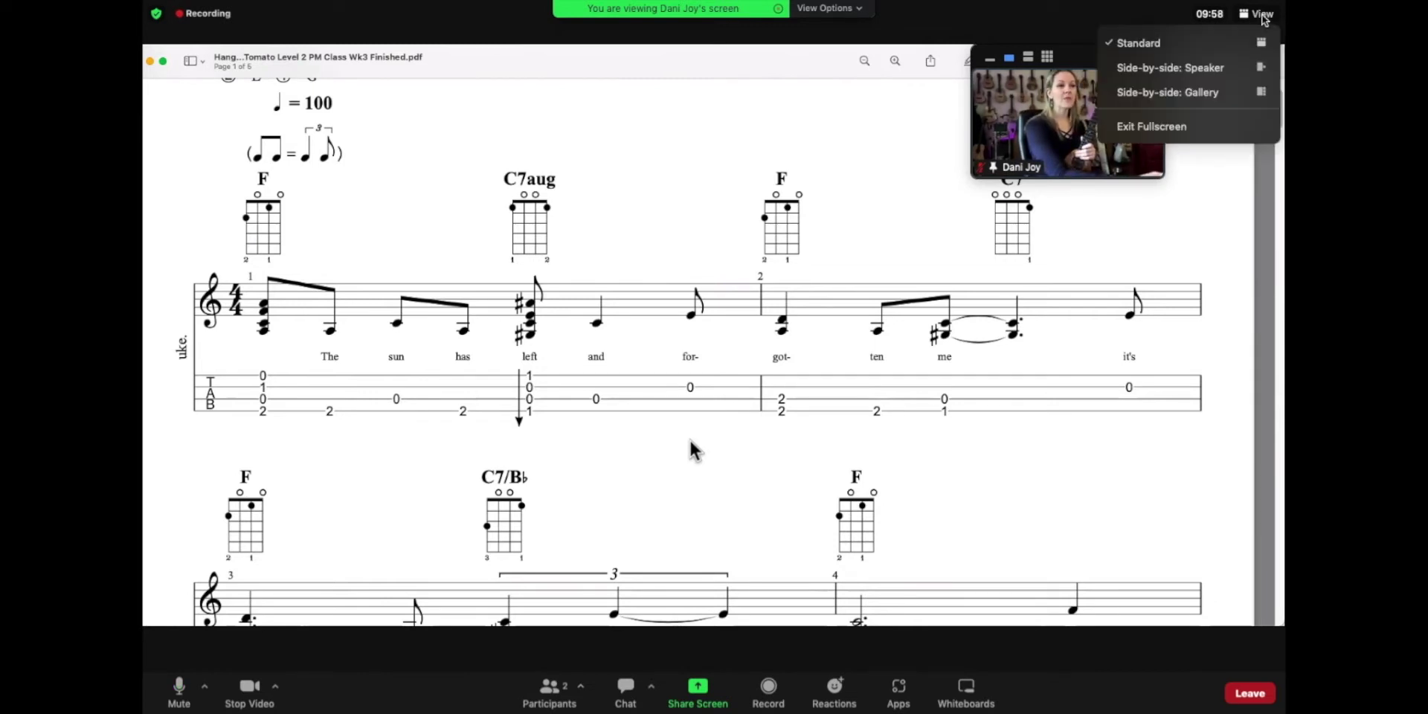
left_click(1186, 69)
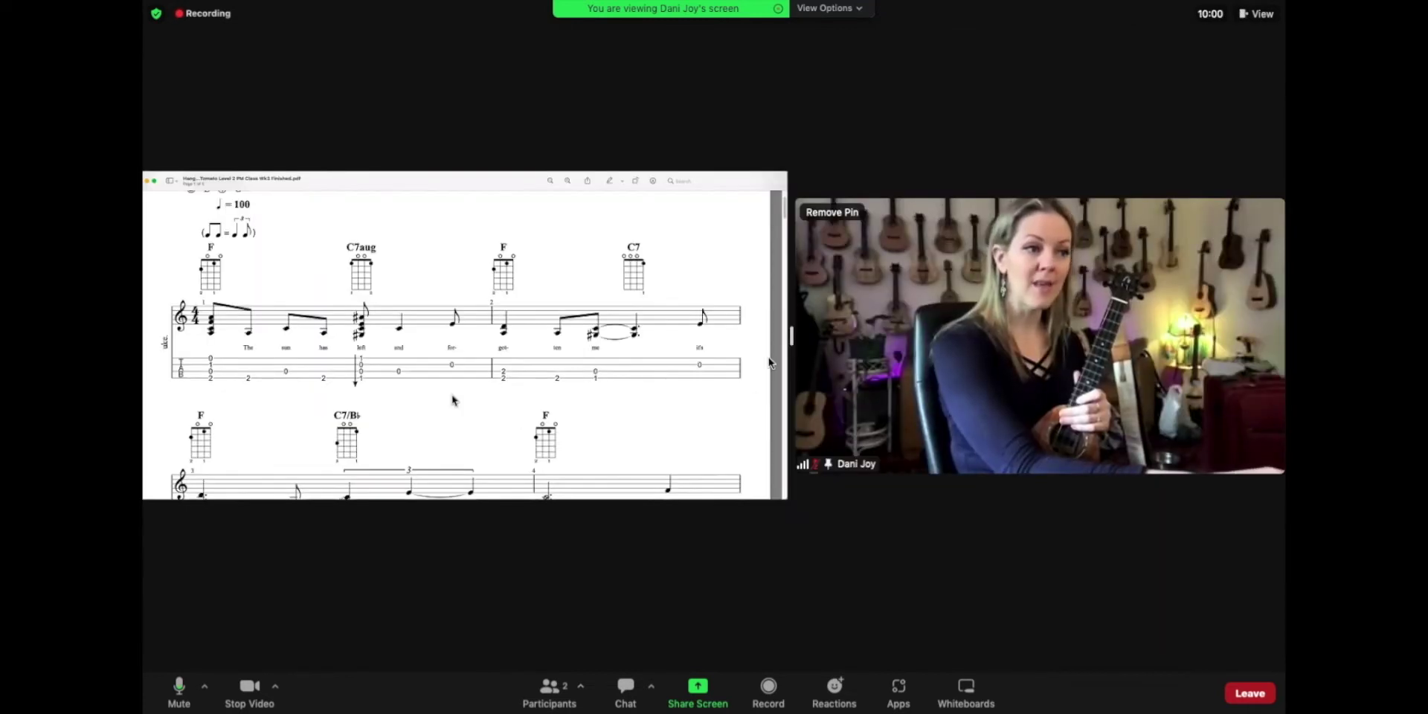
left_click_drag(791, 337, 451, 337)
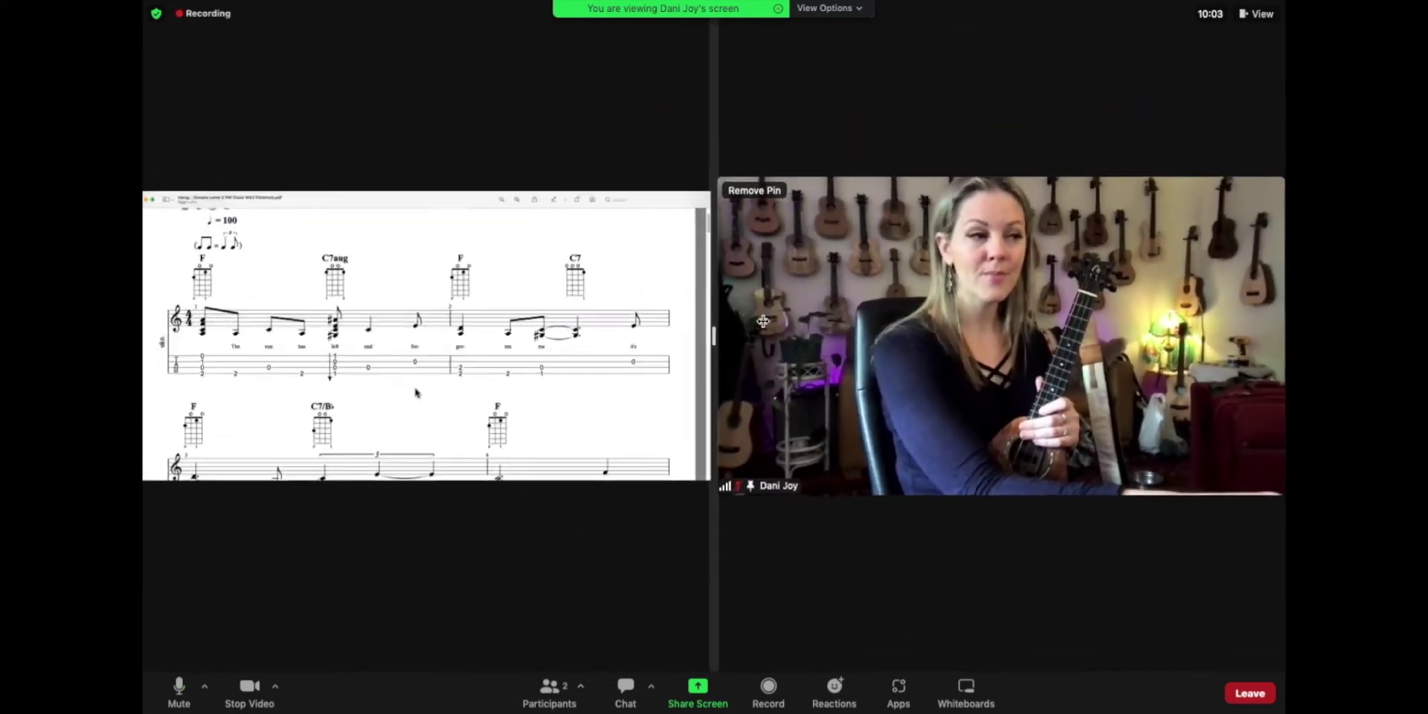
left_click_drag(708, 342, 638, 338)
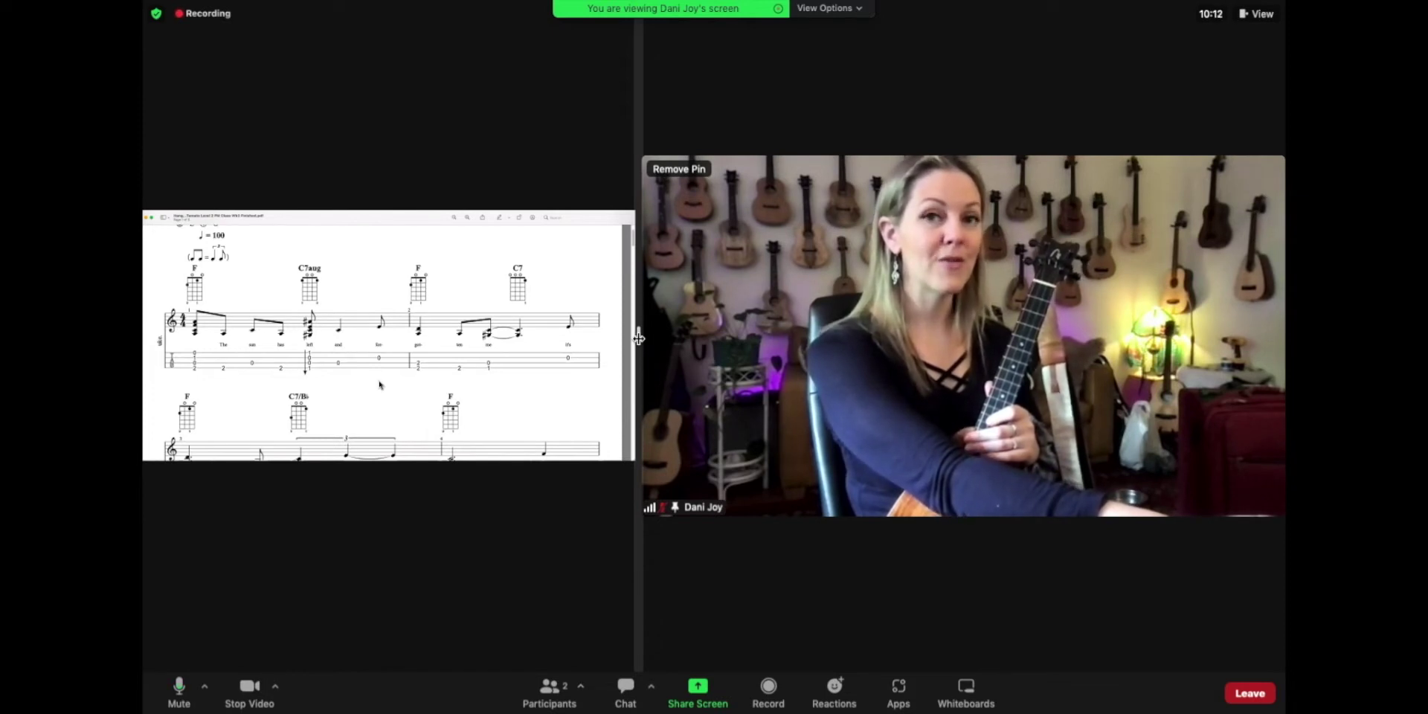
left_click_drag(638, 339, 680, 344)
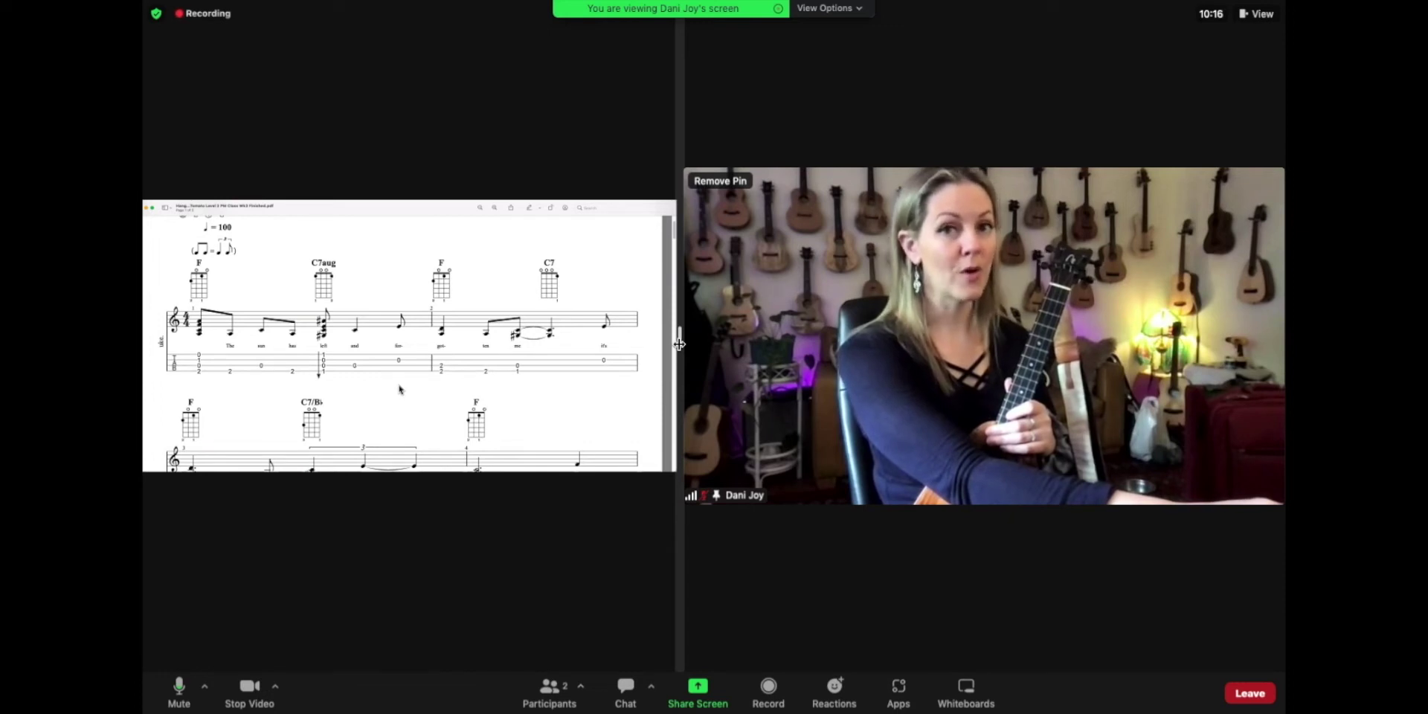
Widen the shared sheet music in the side-by-side layout so the speaker video becomes narrower
left_click_drag(679, 344, 807, 378)
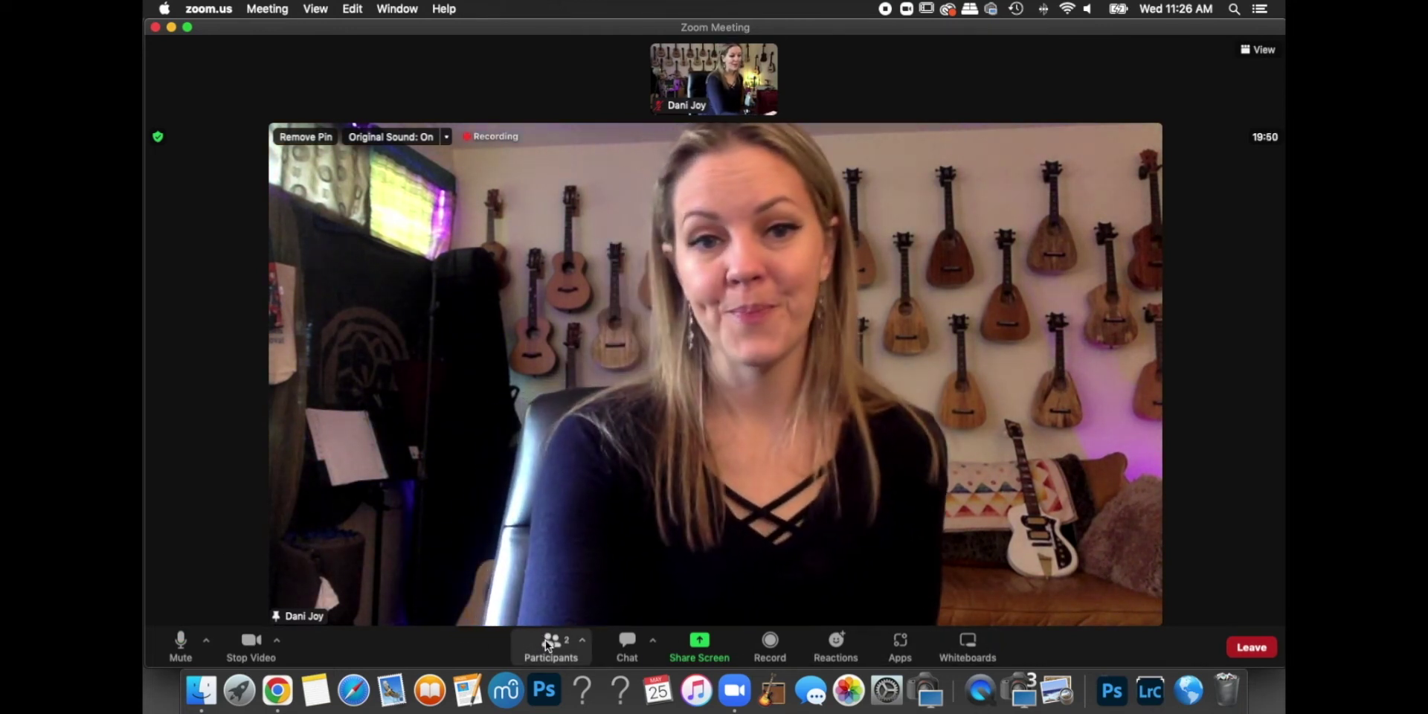
Show the participants list and rename yourself as "Participant Portland Or"
left_click(552, 646)
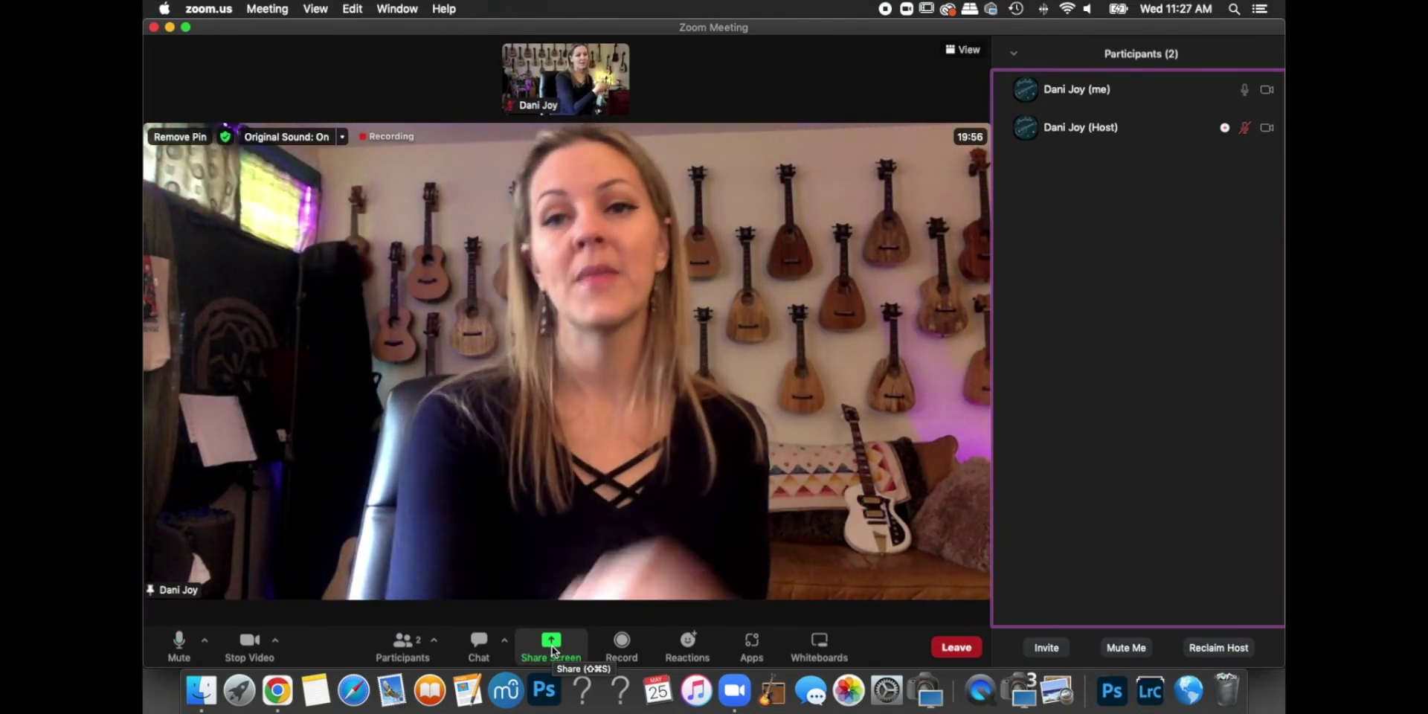
mouse_move(1264, 93)
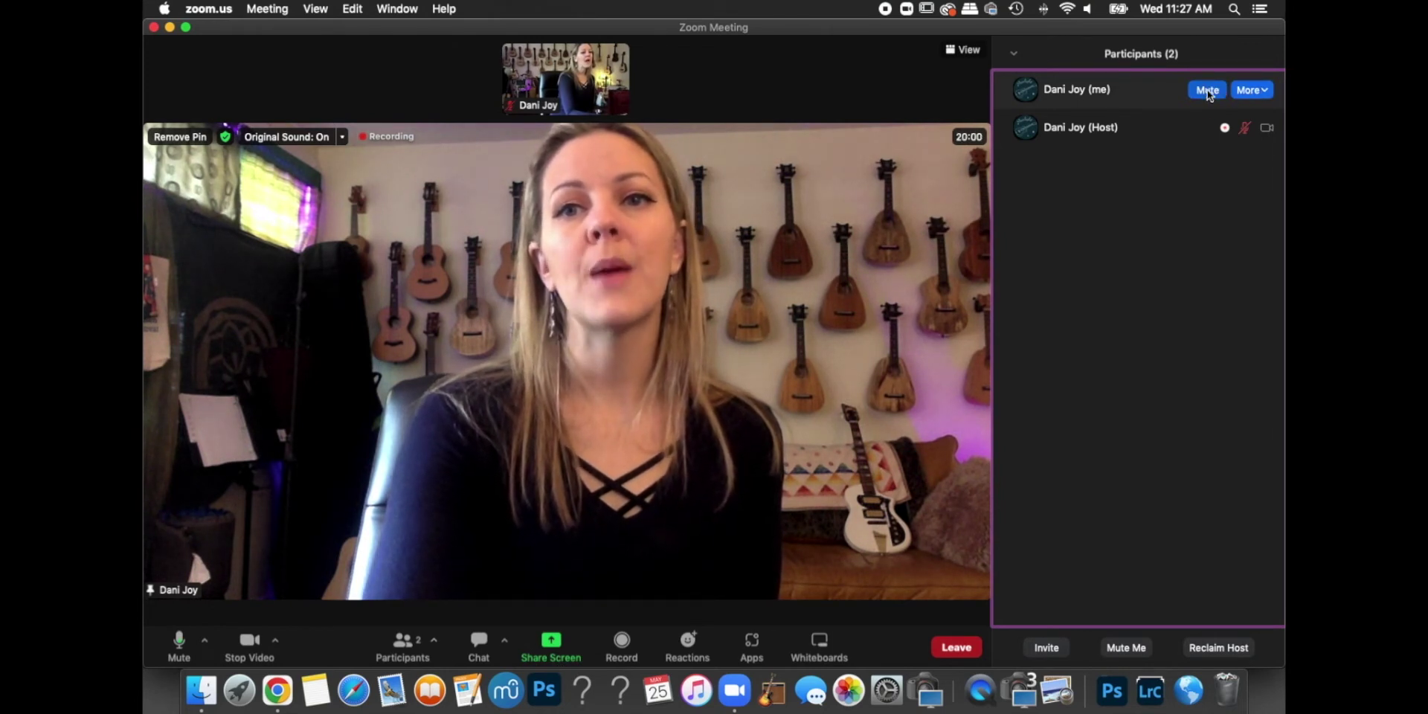
mouse_move(1220, 130)
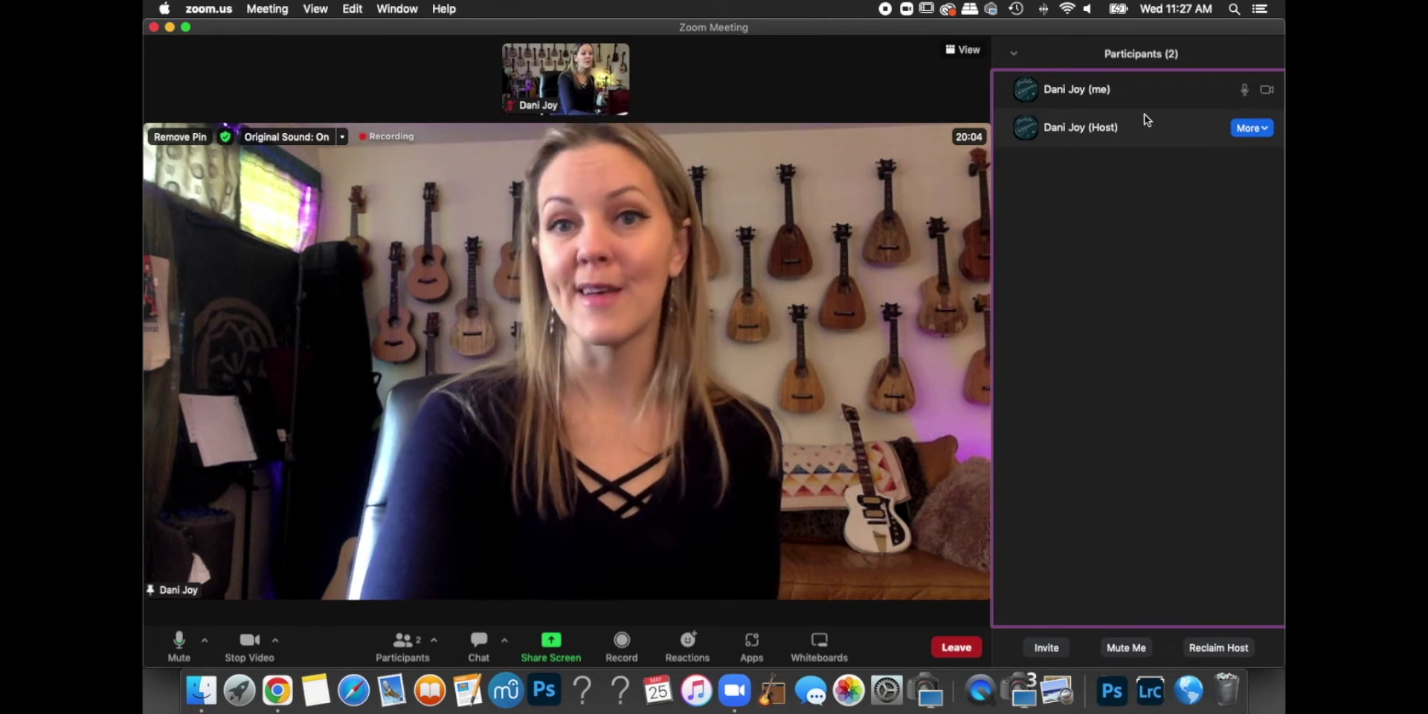
mouse_move(1153, 94)
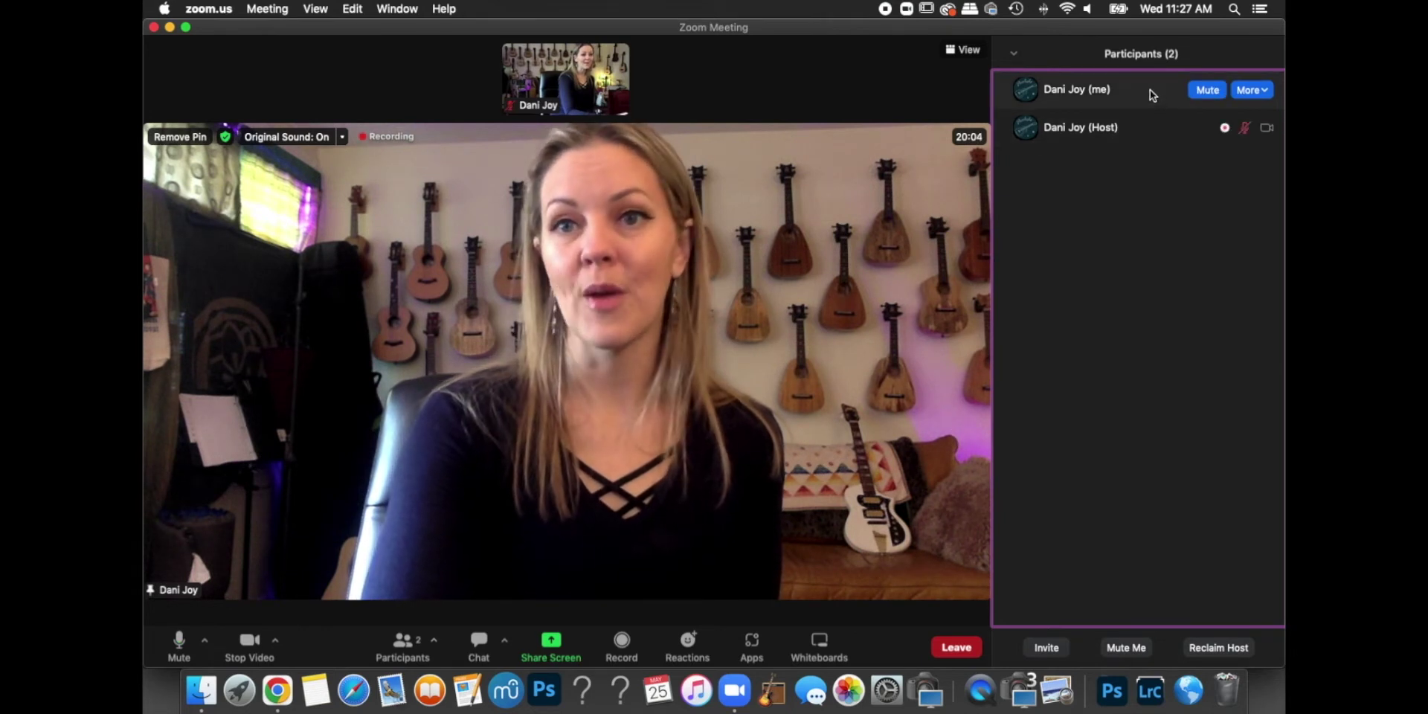
left_click(1257, 90)
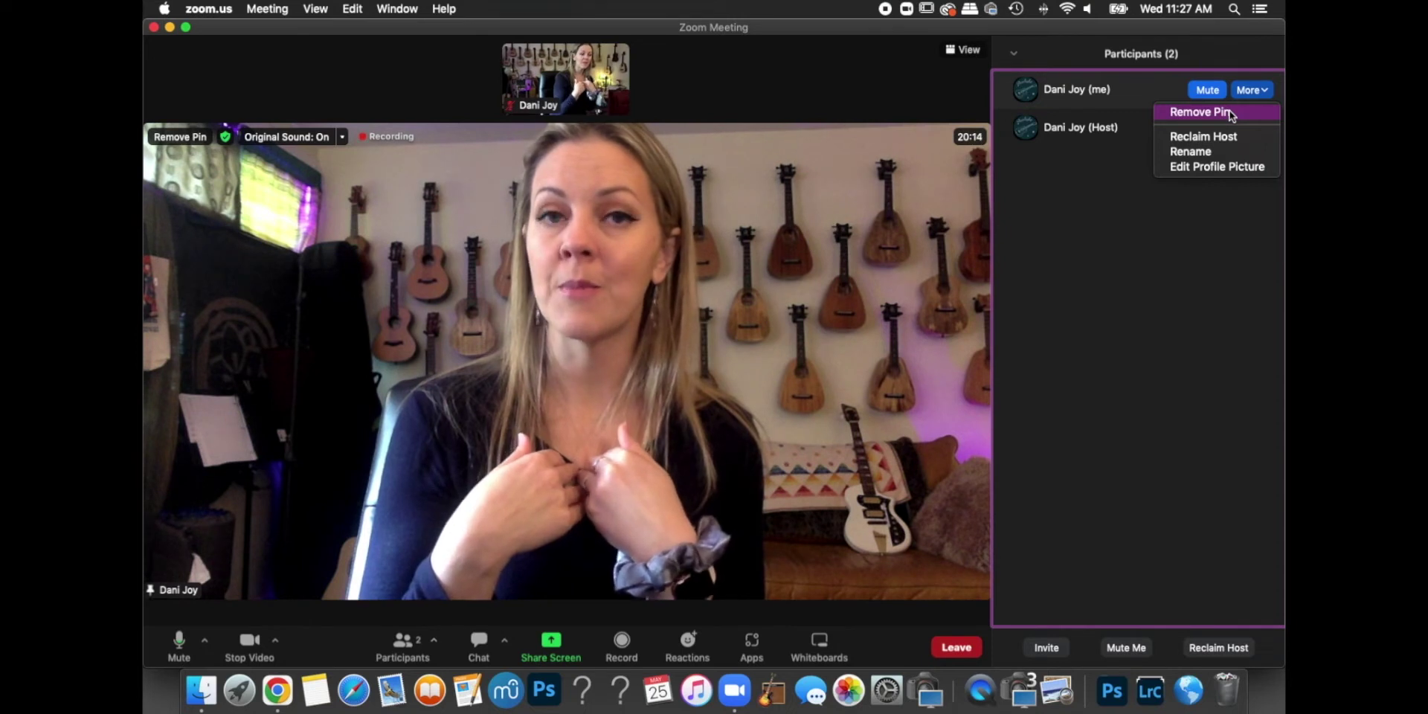
left_click(1211, 153)
type("Participant Po")
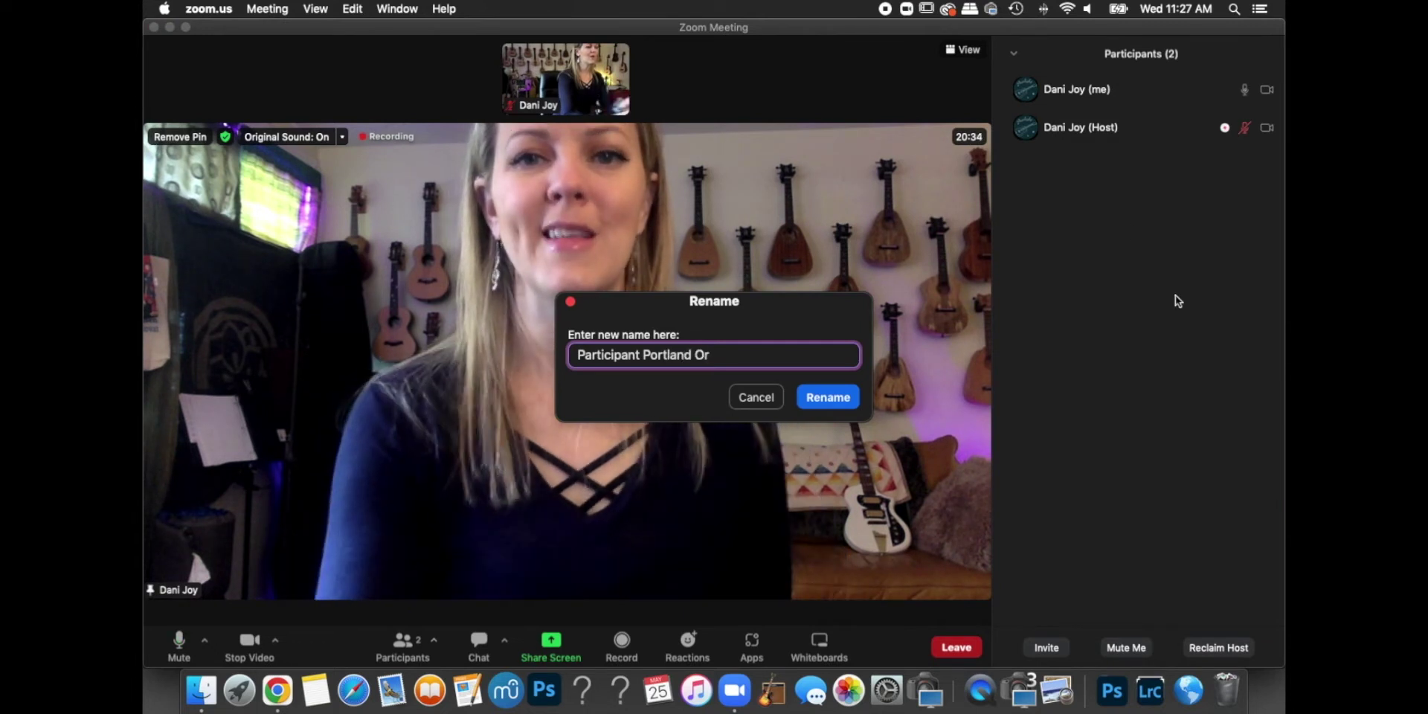
type("rtland Or")
left_click(838, 394)
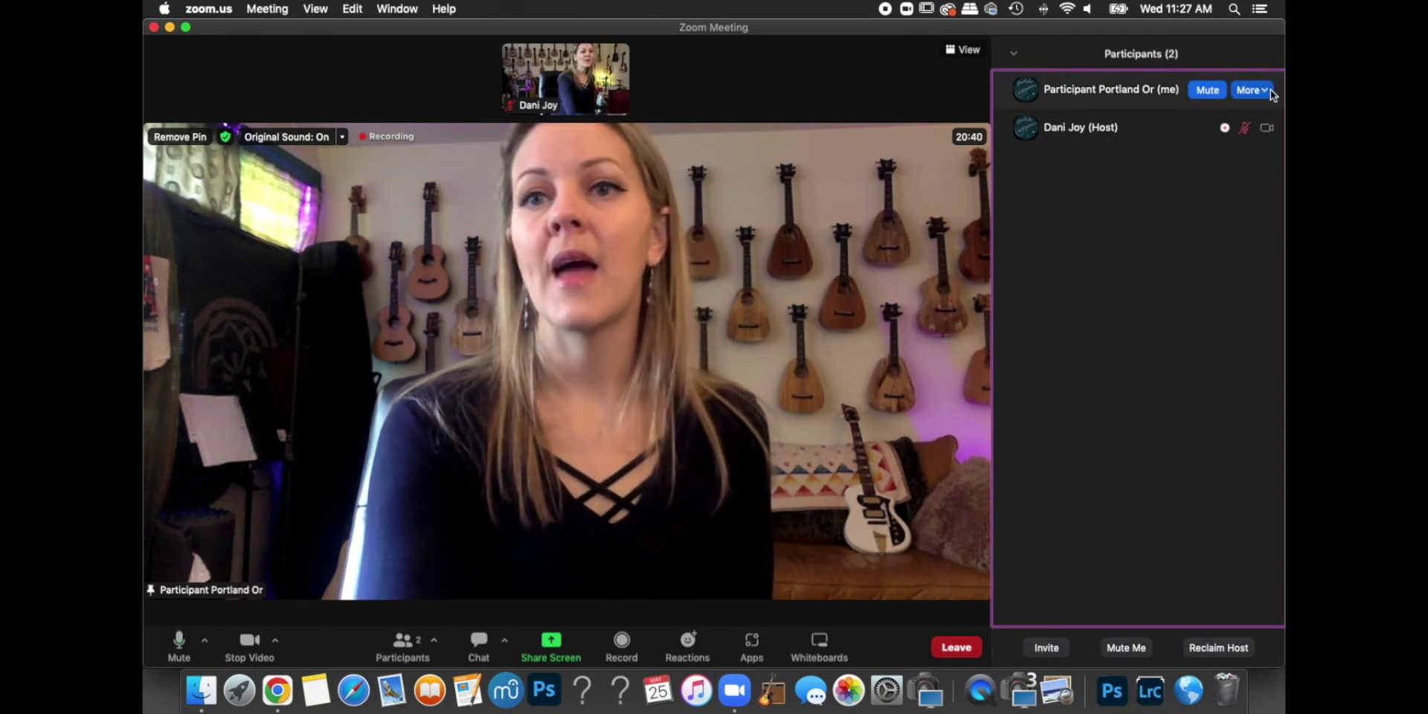
View the profile picture option among your own participant options, leaving the picture as it is
left_click(1269, 93)
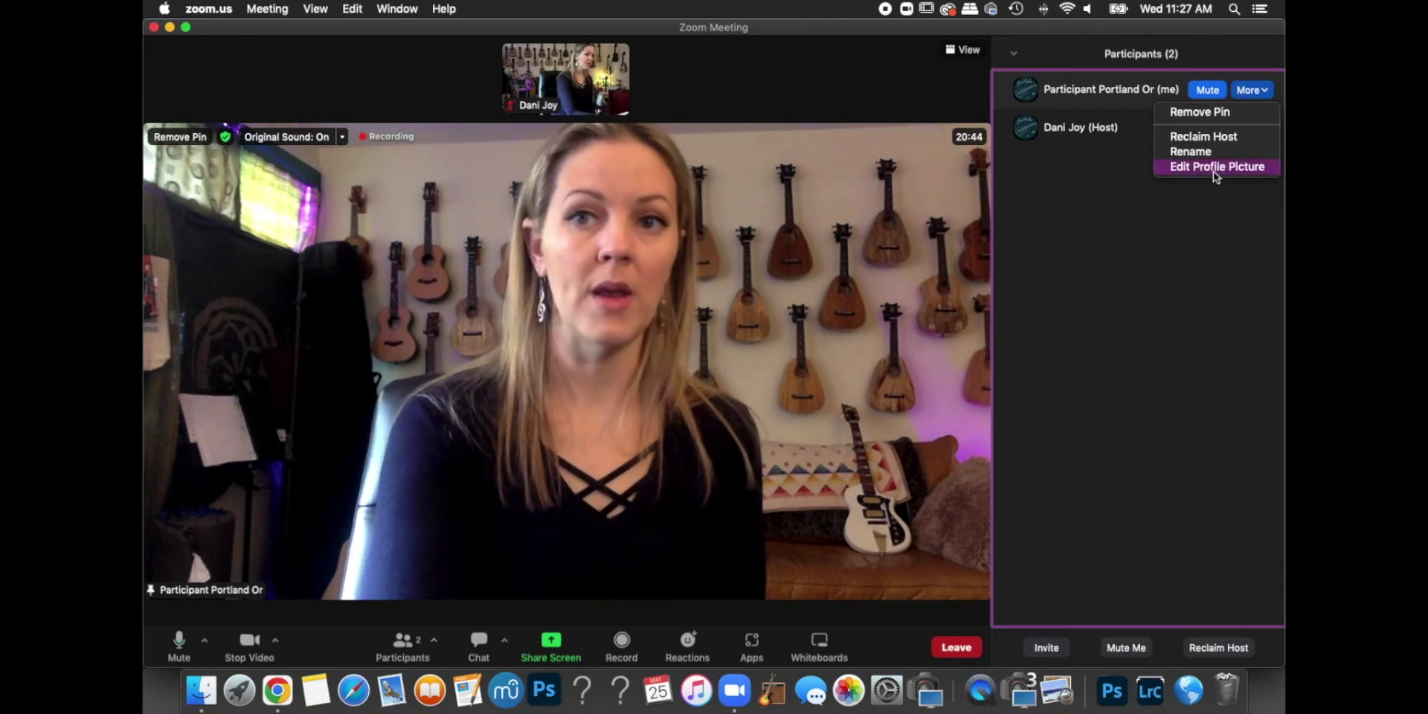
left_click(1233, 189)
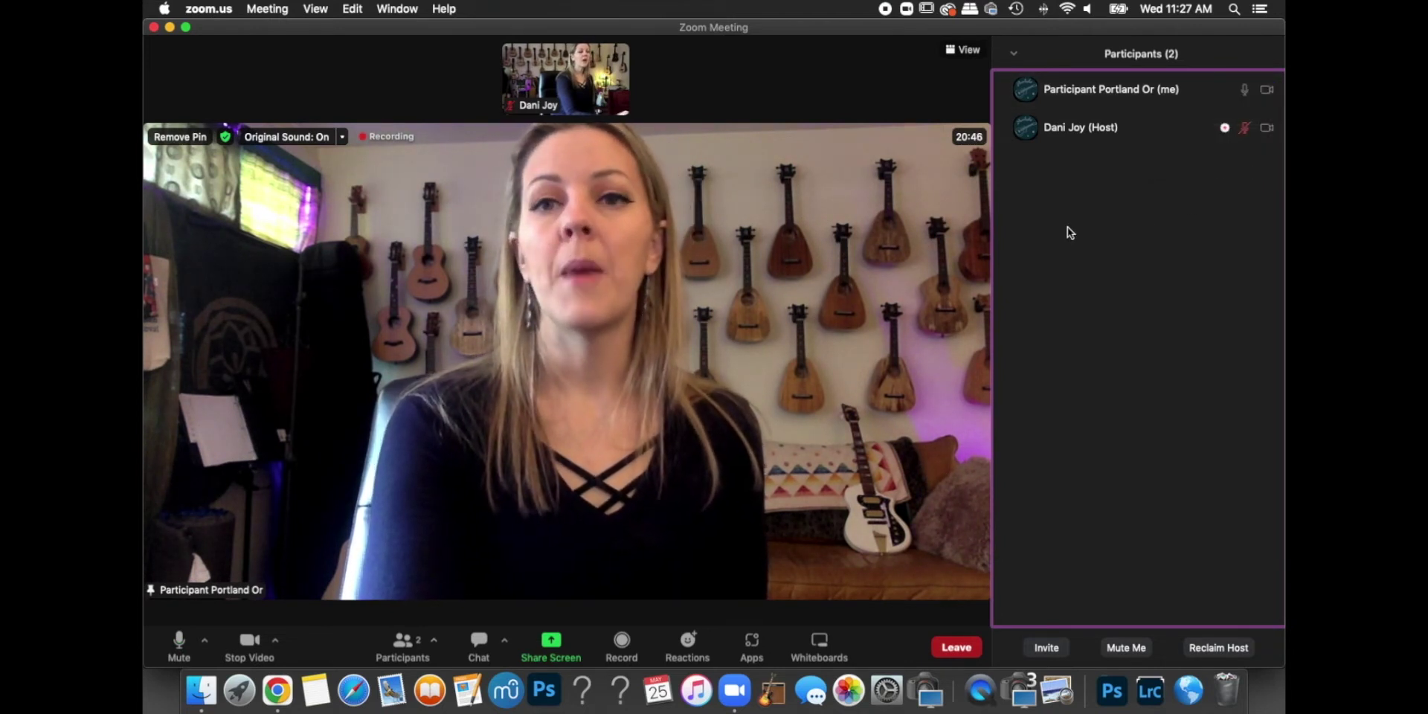
Open a direct chat with the host, move the chat window aside and send "I have a question about measure 5"
mouse_move(1182, 140)
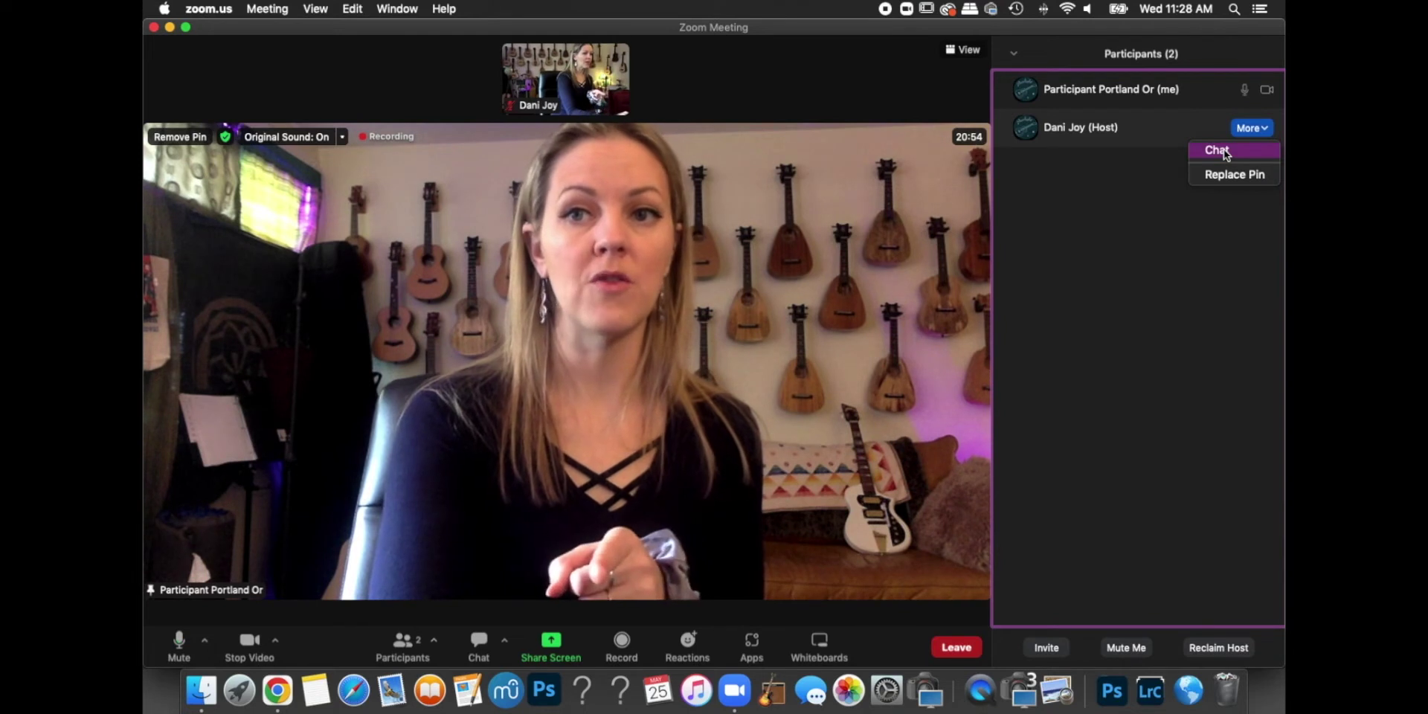
left_click(1225, 149)
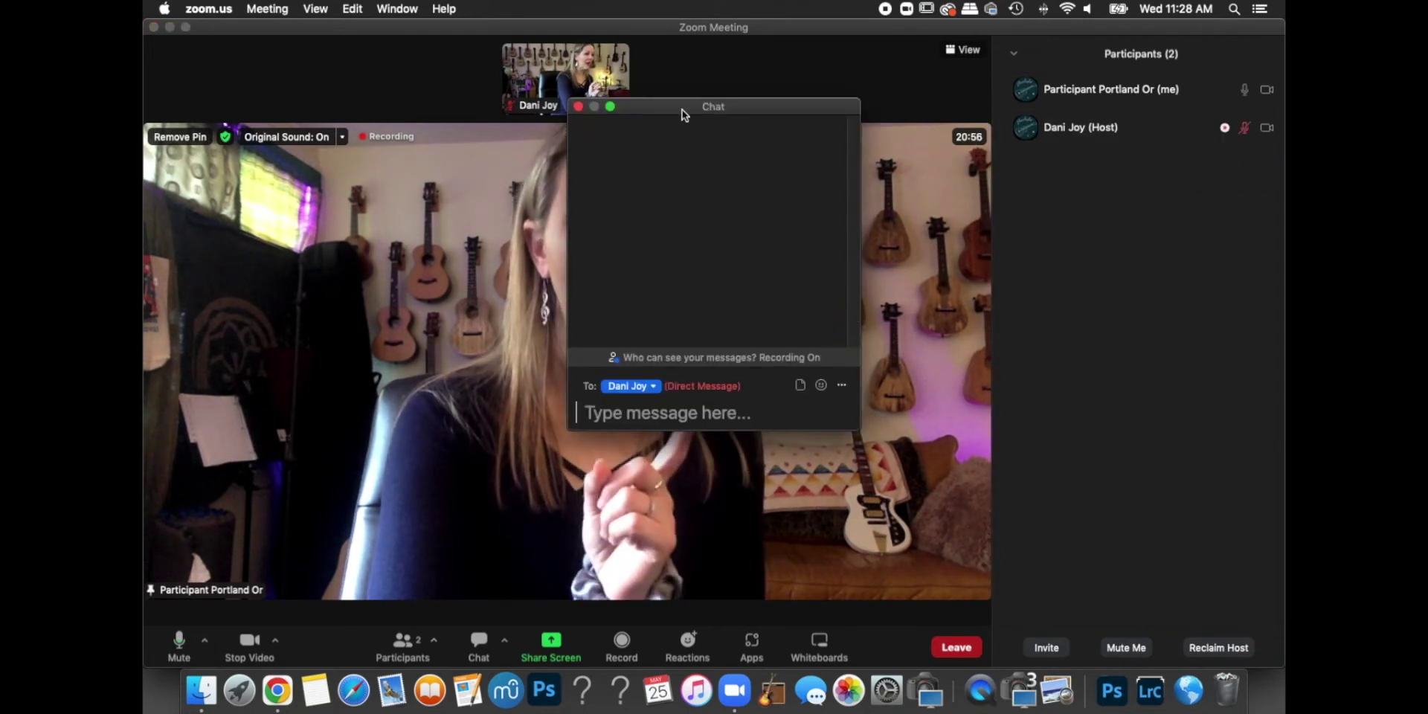
left_click_drag(681, 109, 981, 133)
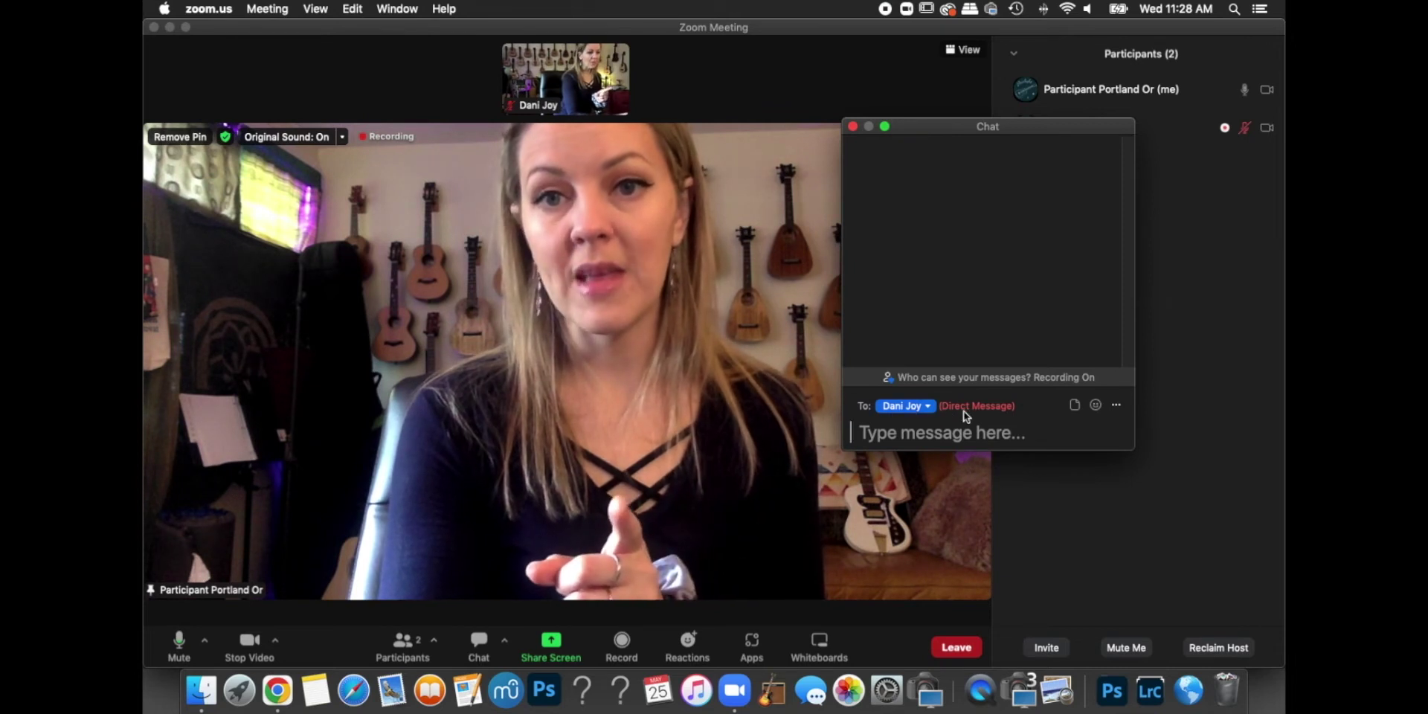
type("I have a question about measu")
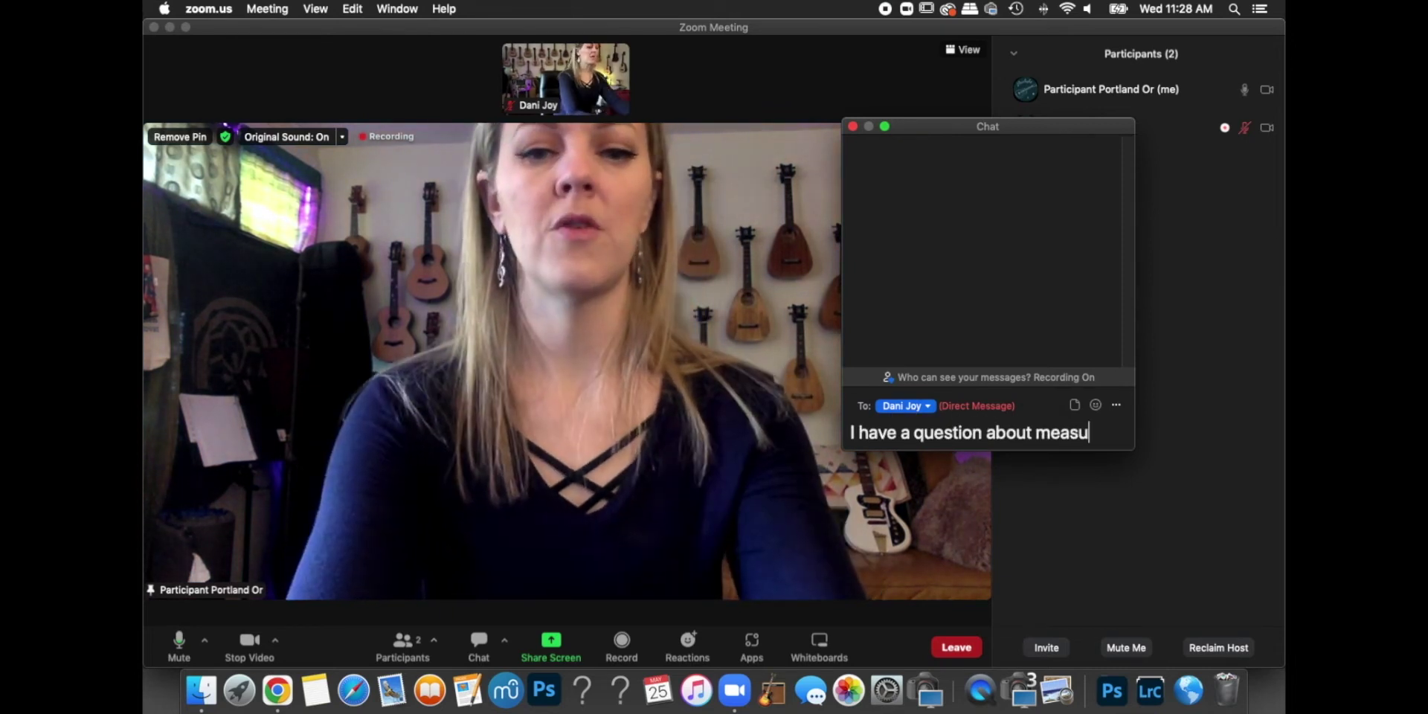
type("re 5")
key("Return")
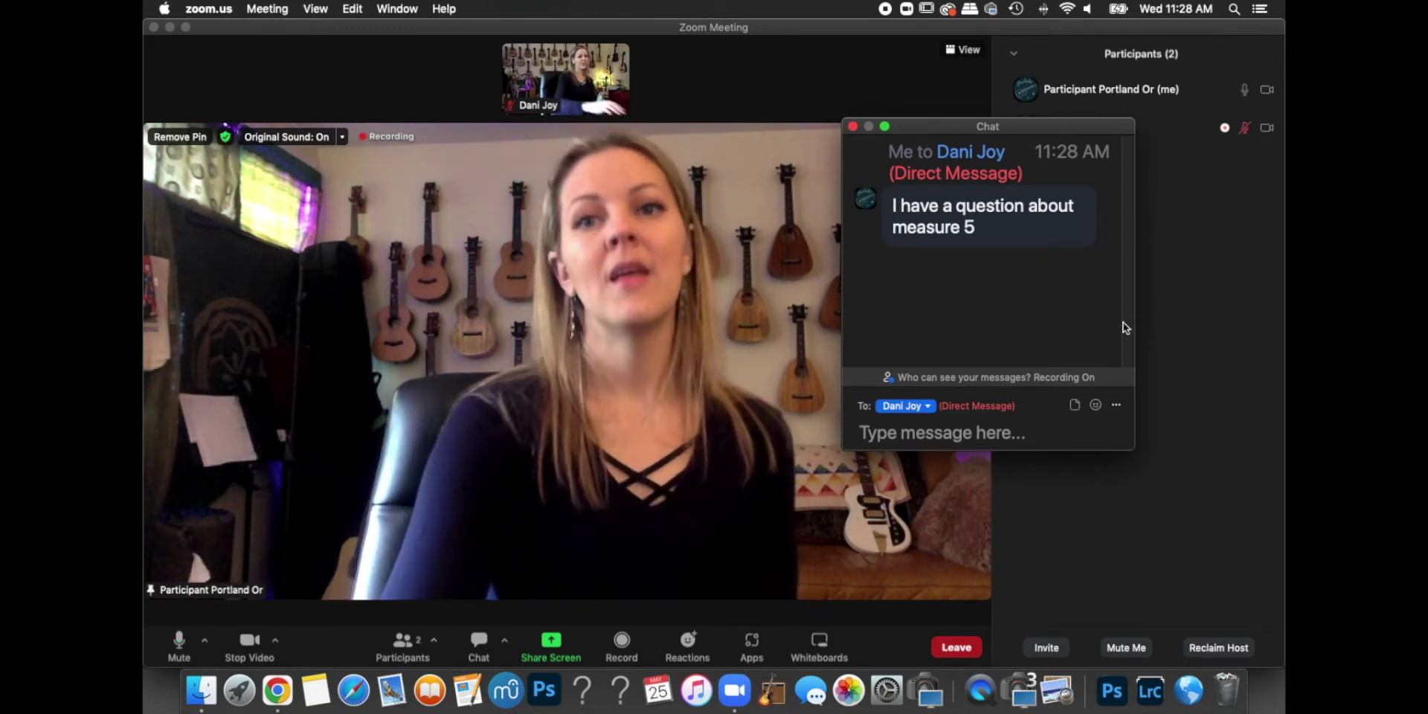
Send the chat message "Good morning from Portland Or" to Everyone and close the chat window
left_click(930, 407)
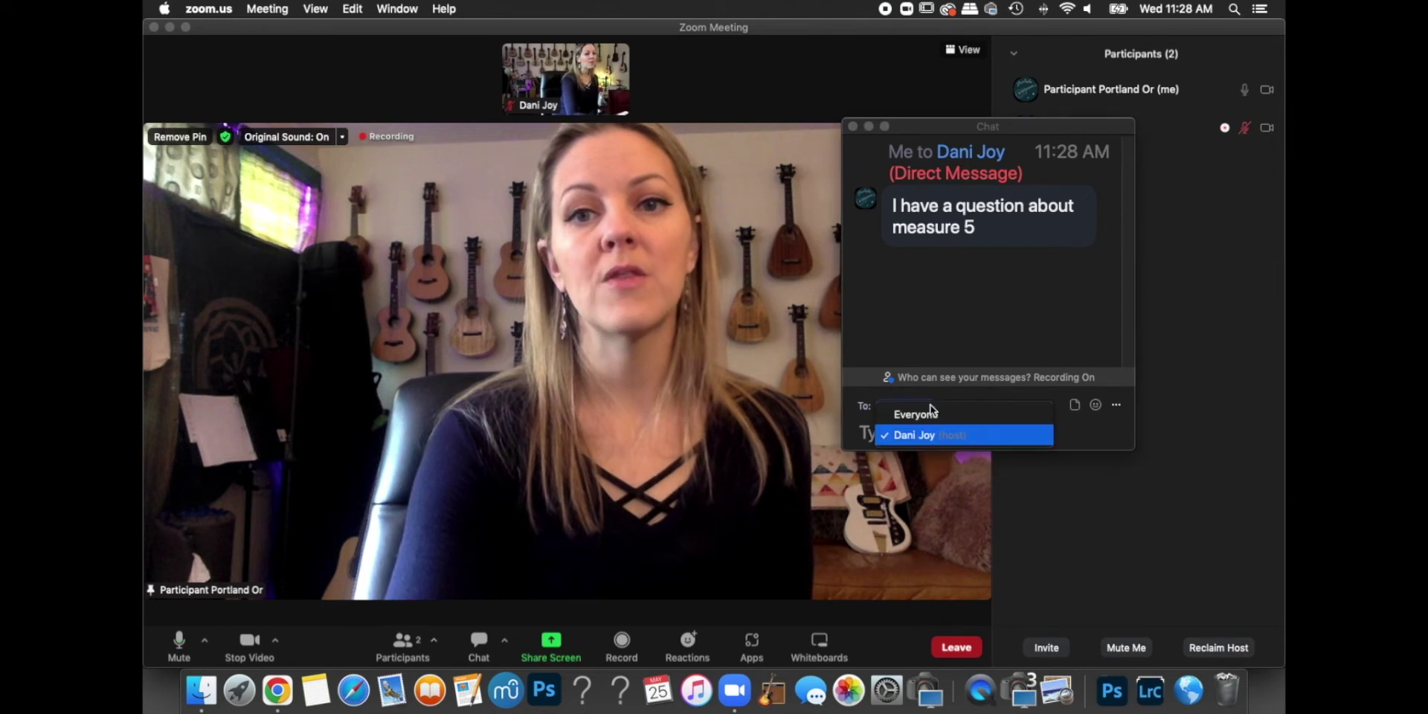
left_click(930, 415)
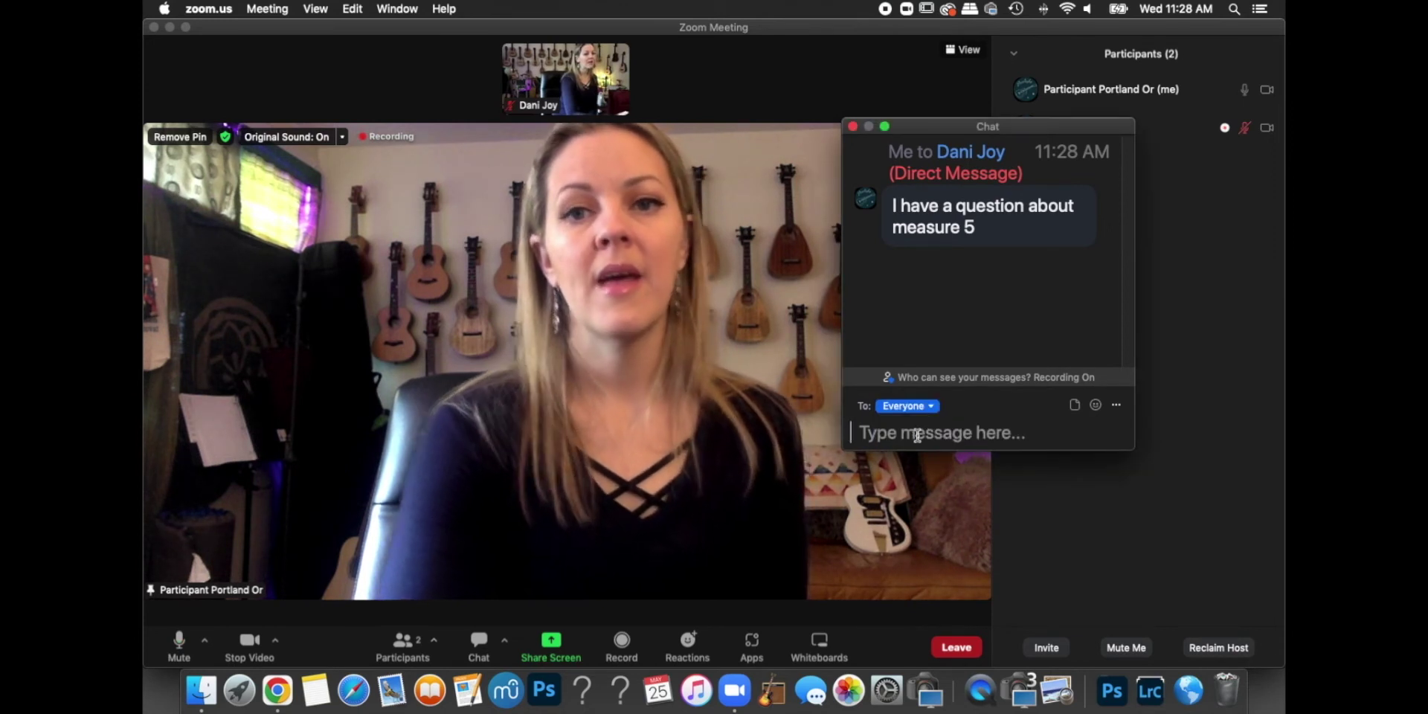
type("Good morning")
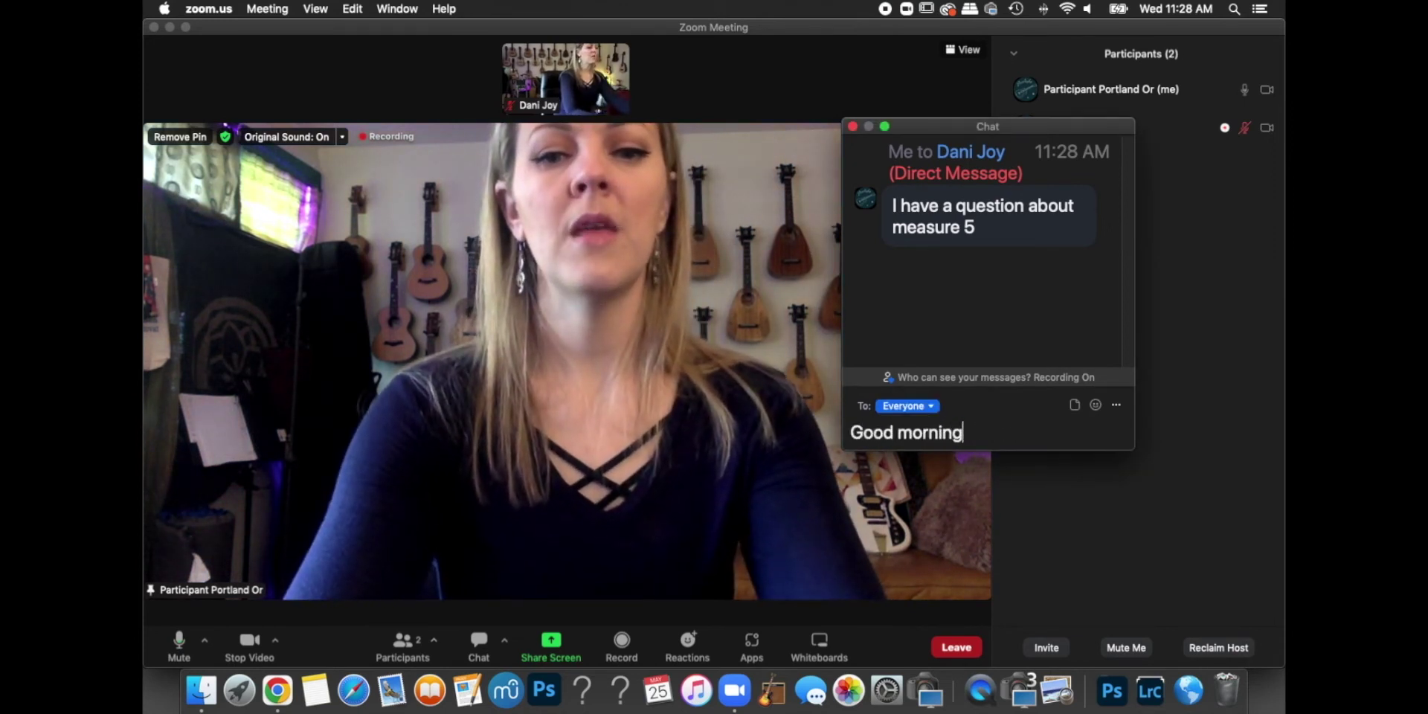
type(" from Portland ")
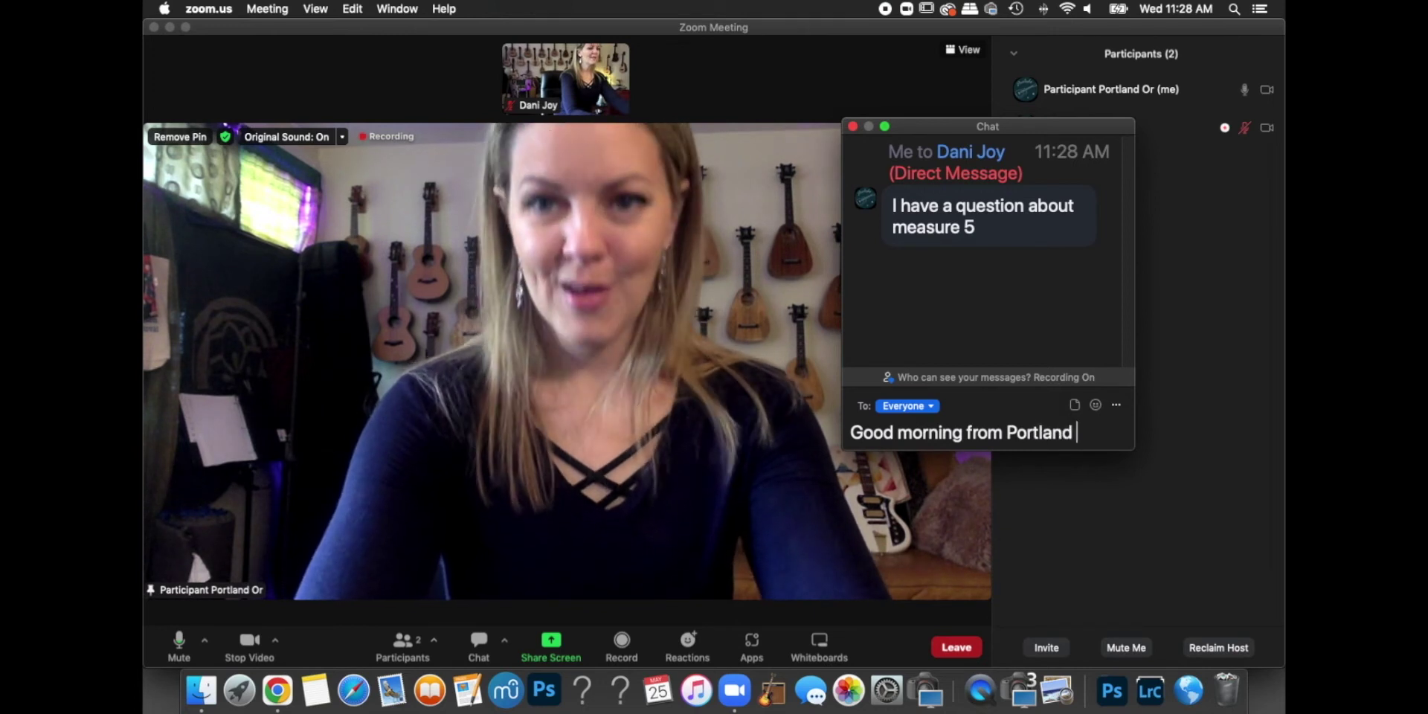
type("Or")
key("Return")
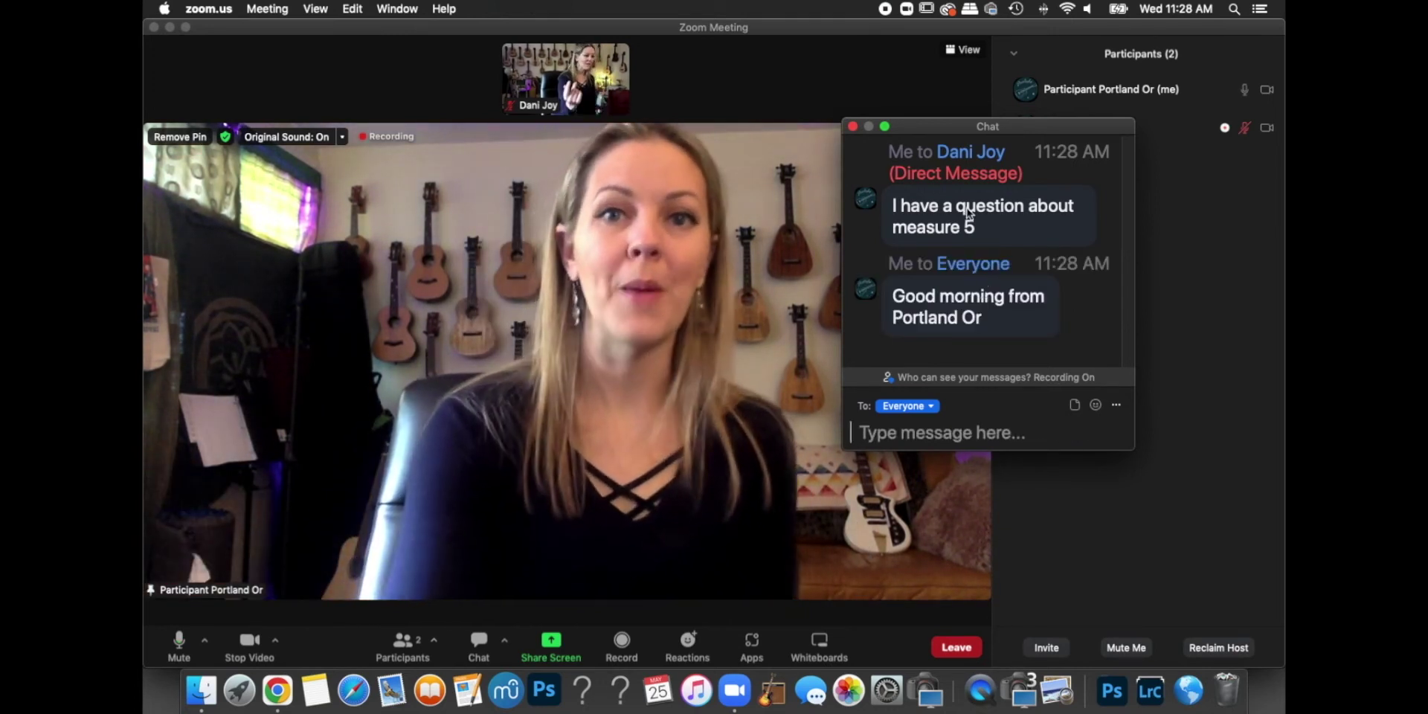
left_click(852, 126)
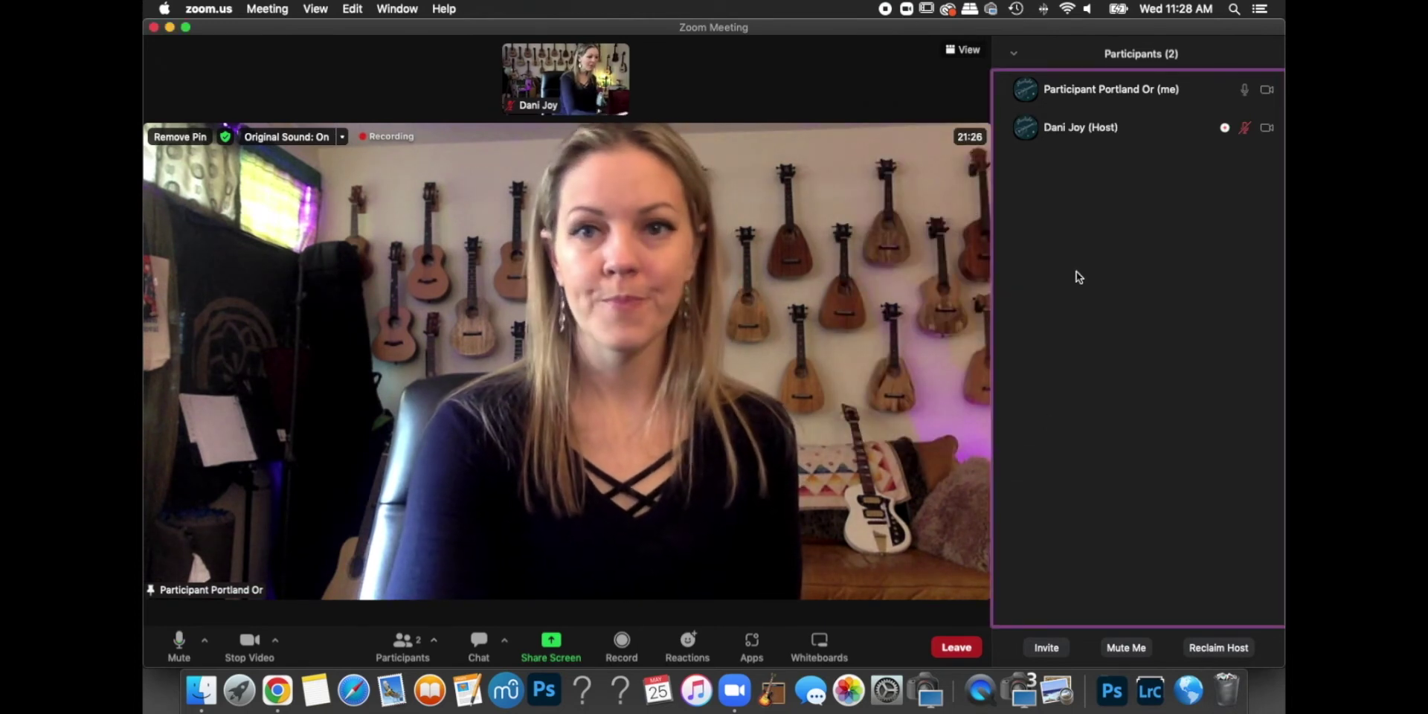
Hide and show the participants list repeatedly, ending with it hidden
left_click(399, 644)
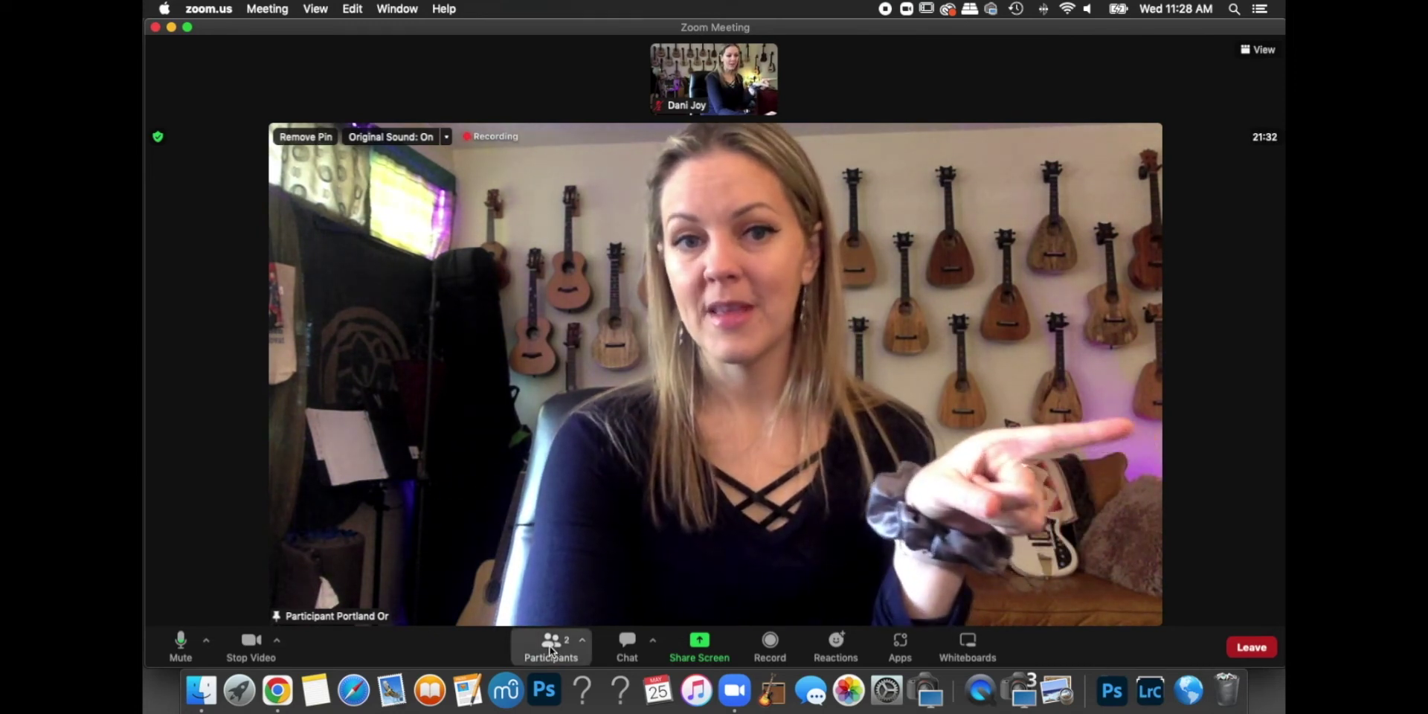
left_click(551, 651)
left_click(402, 644)
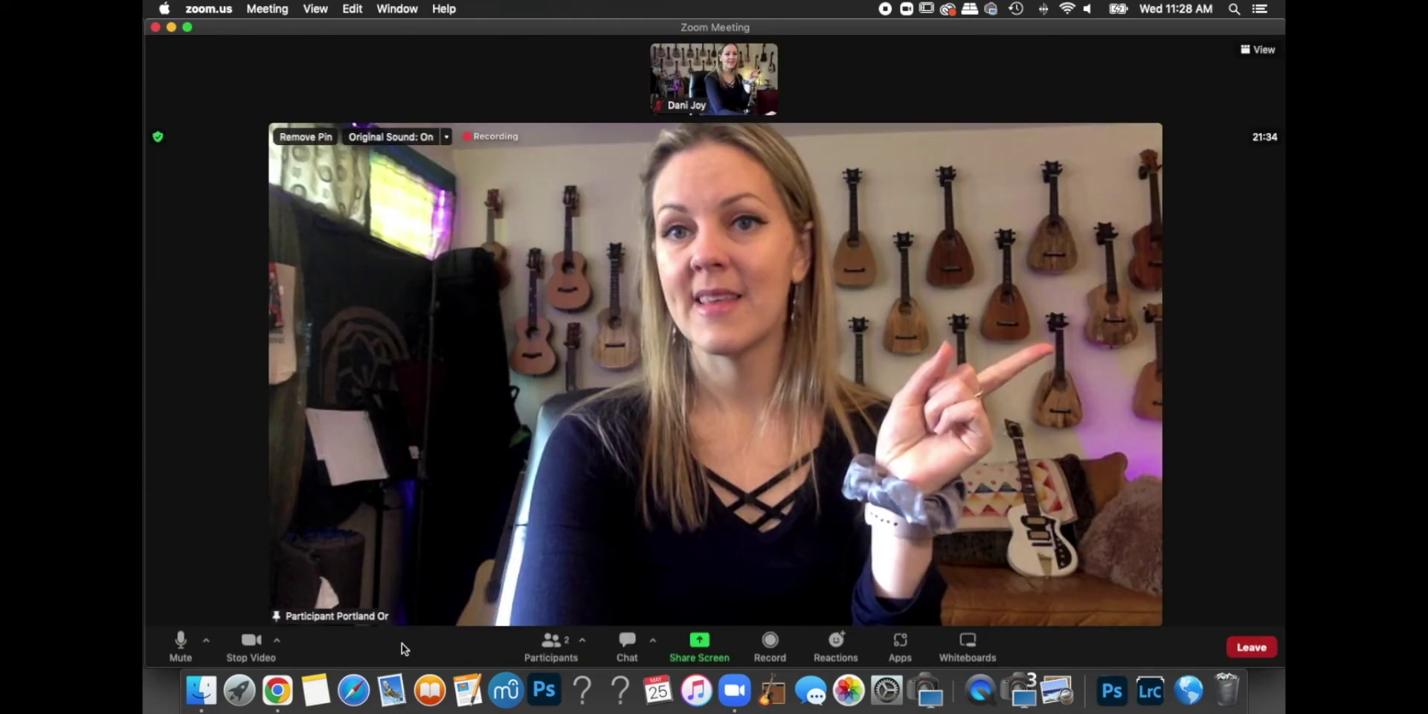
left_click(552, 650)
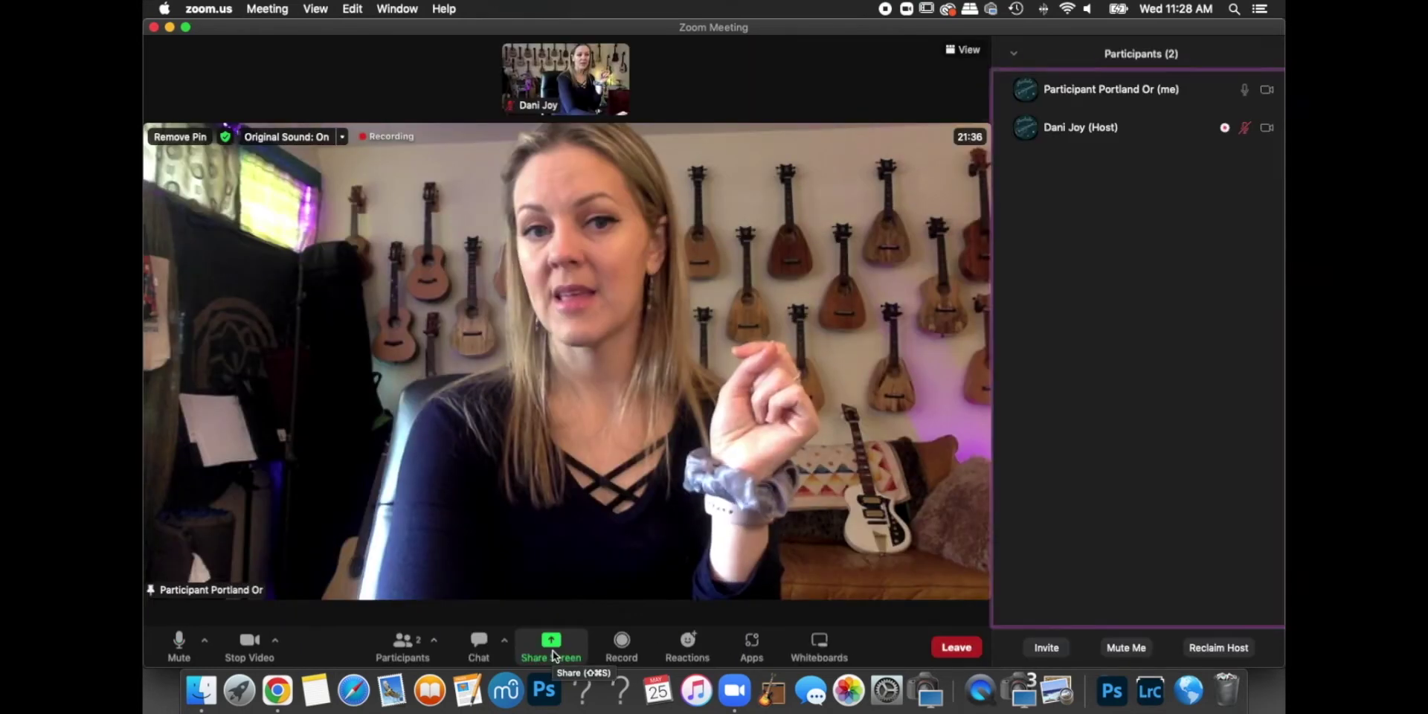
left_click(404, 640)
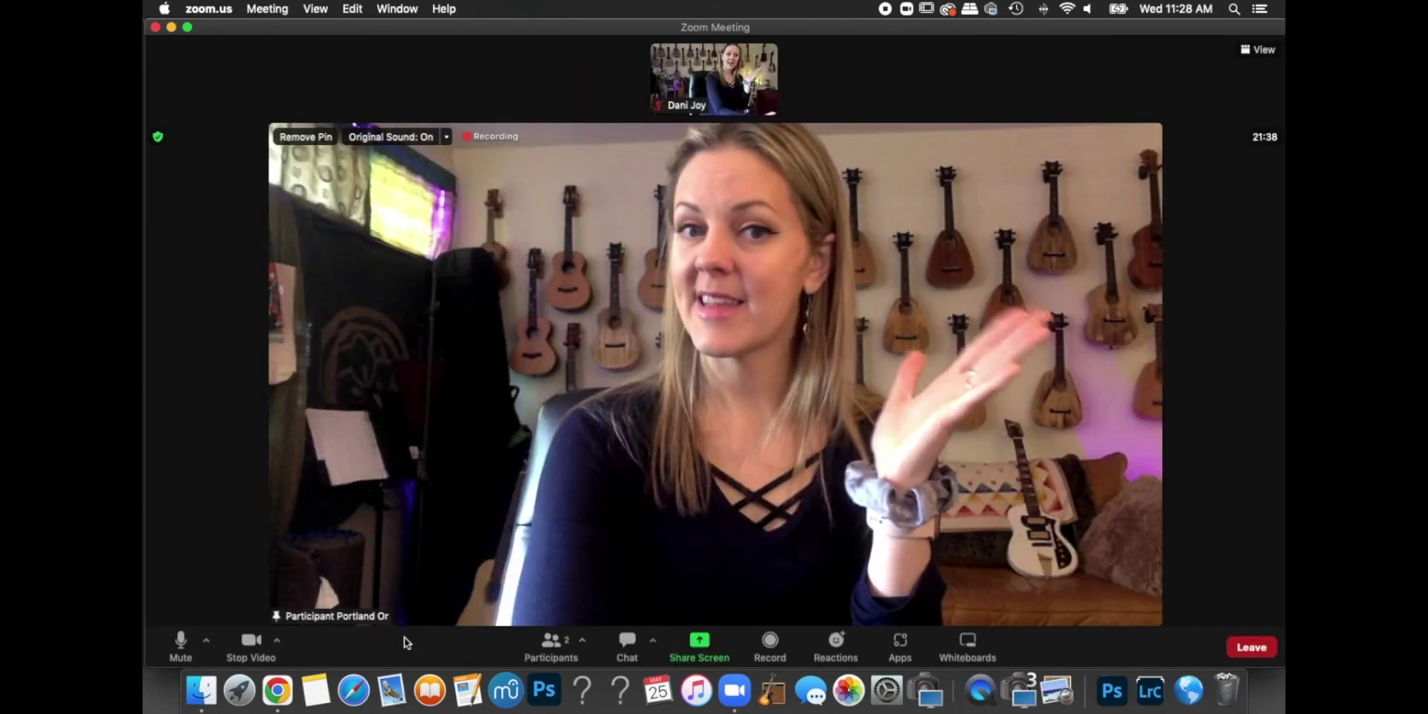
Show and hide the meeting chat repeatedly, ending with it open on the sent messages
left_click(628, 647)
left_click(627, 648)
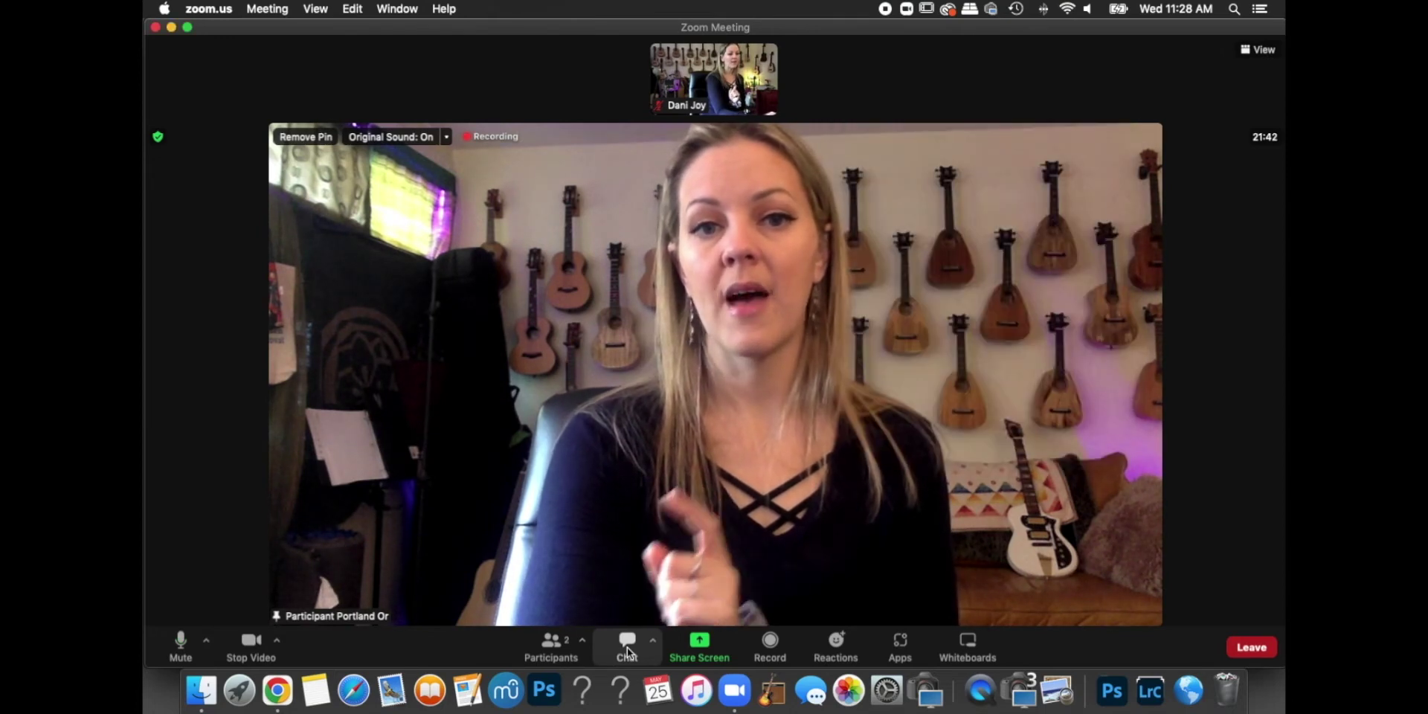
left_click(627, 647)
left_click(628, 647)
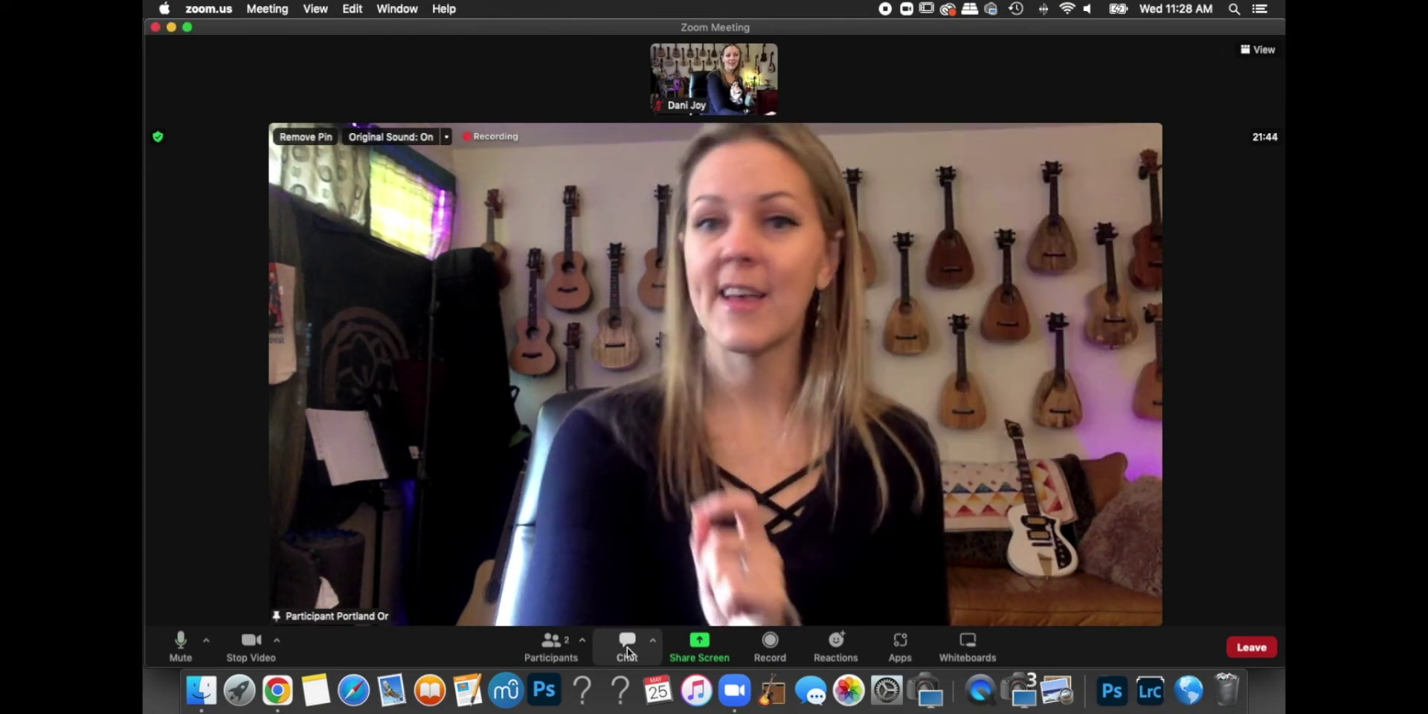
left_click(627, 647)
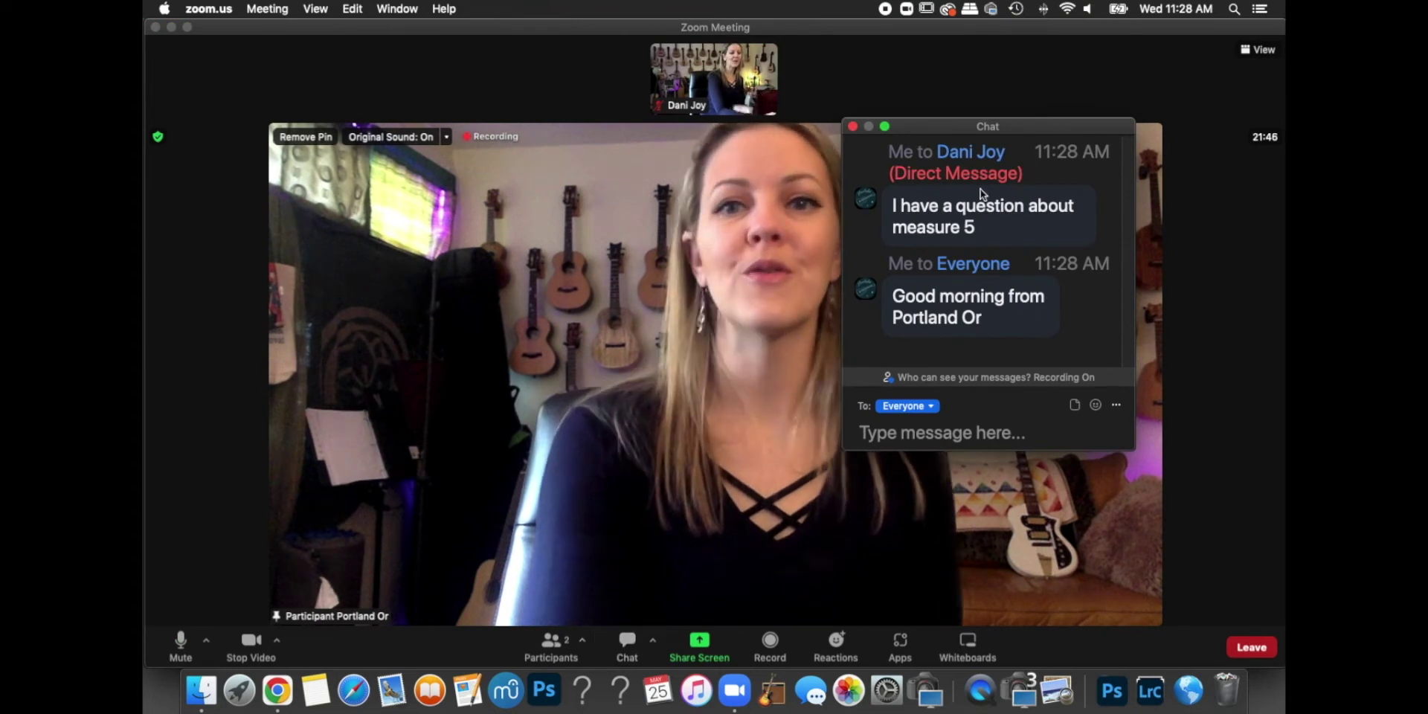
left_click(925, 433)
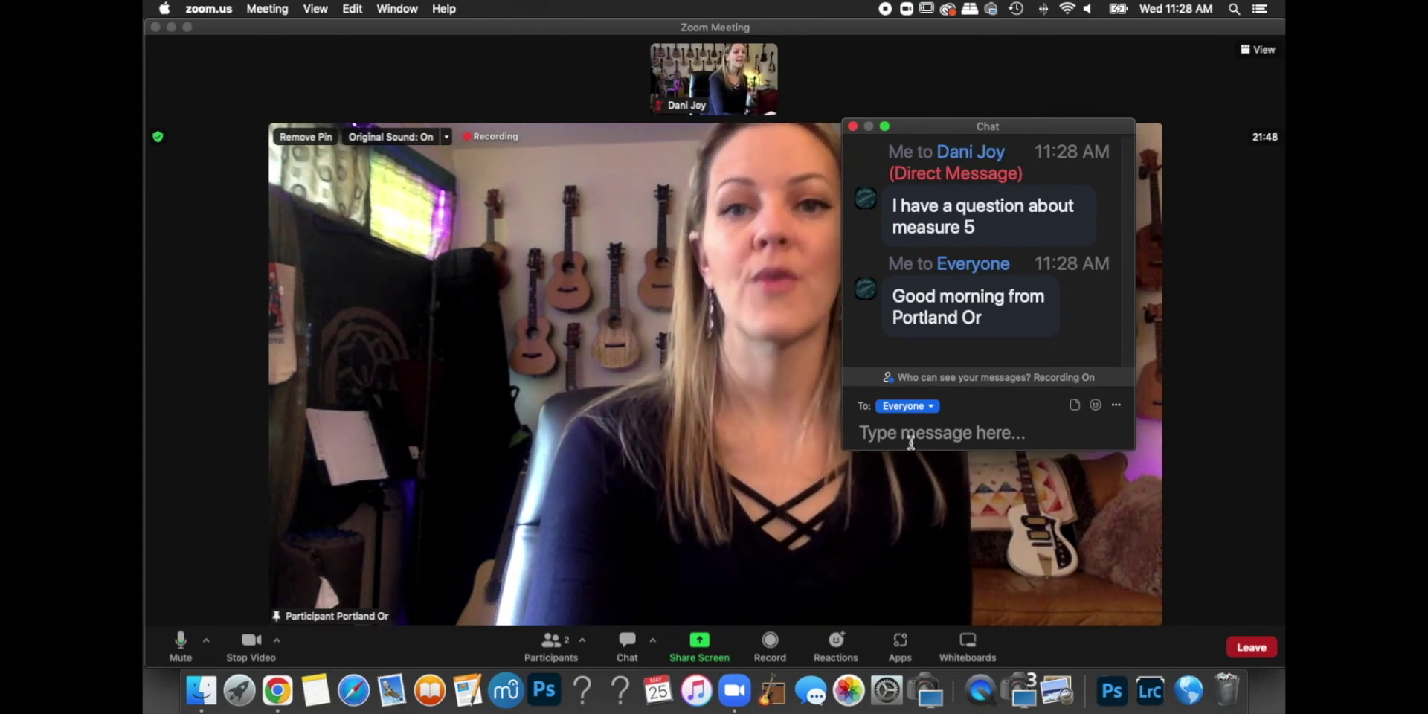
Switch the chat recipient to the host and back to Everyone, and close the chat window
left_click(930, 407)
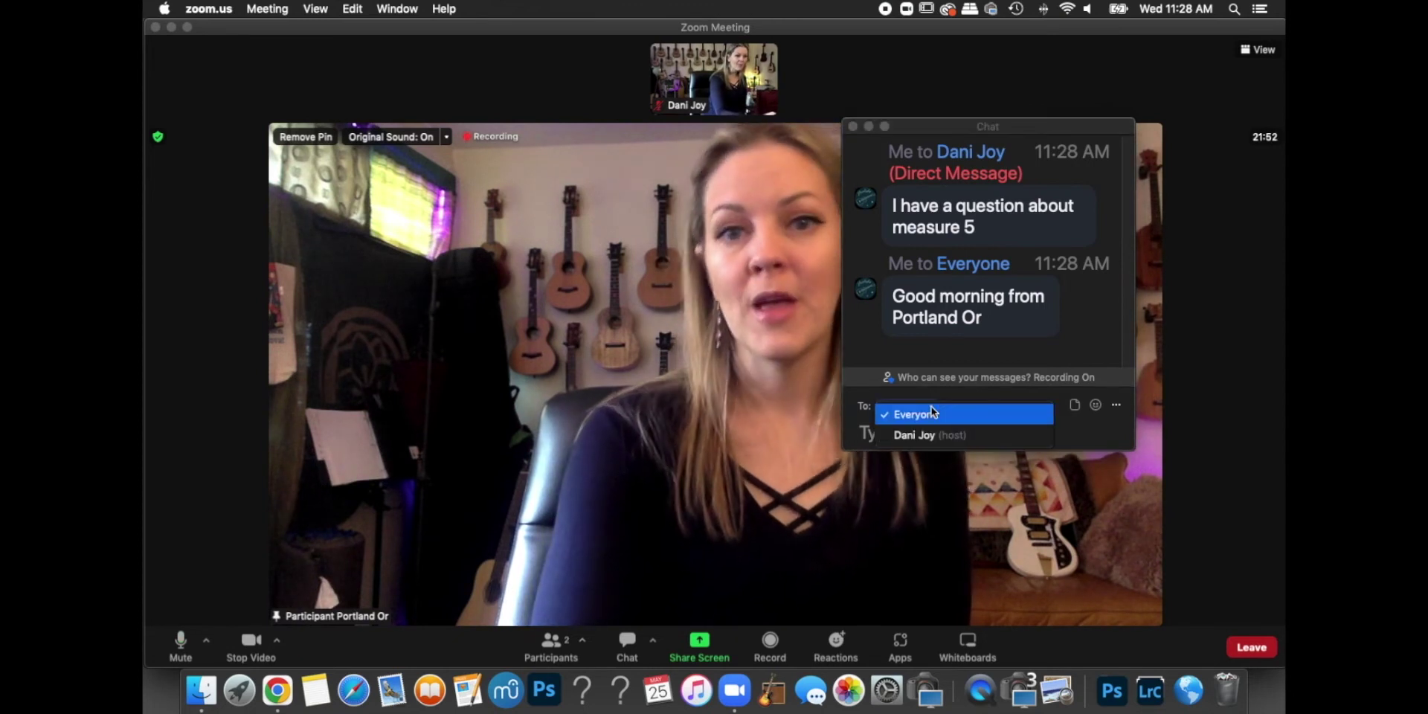
left_click(969, 444)
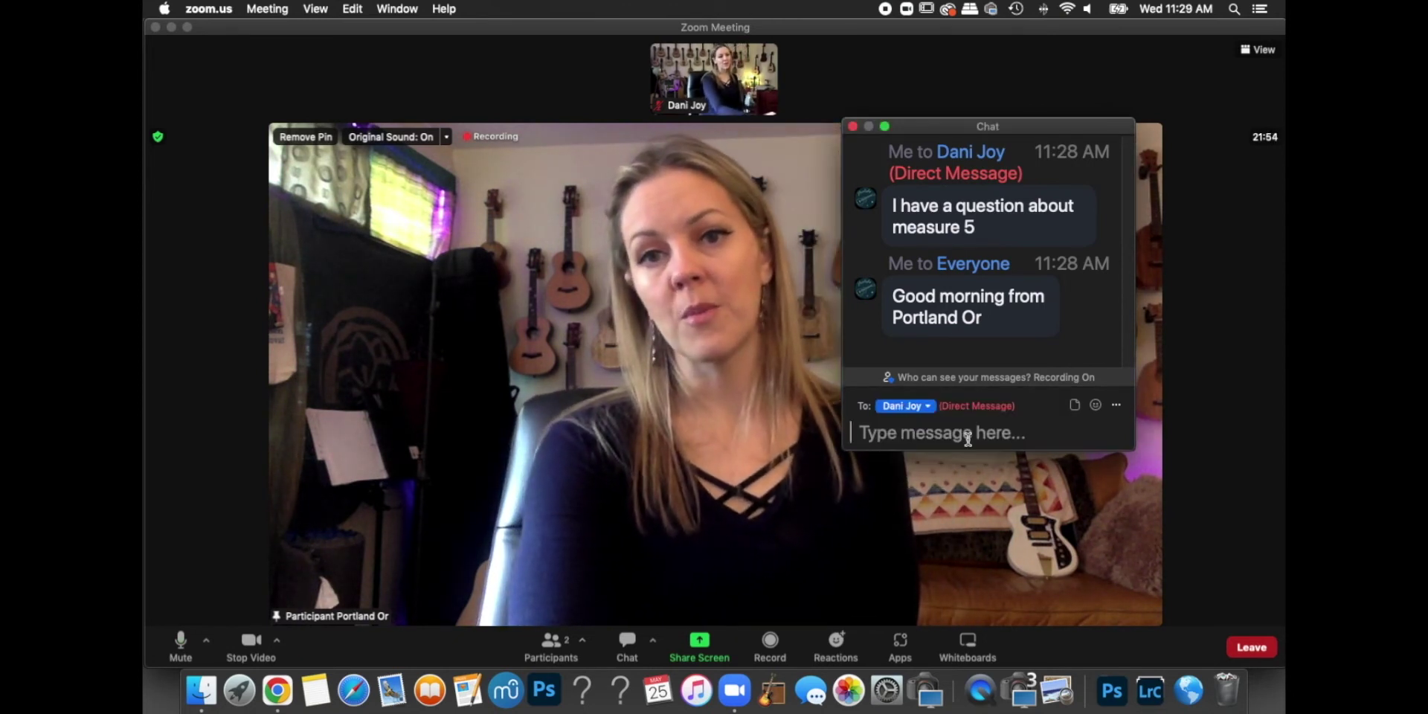
left_click(927, 406)
left_click(926, 416)
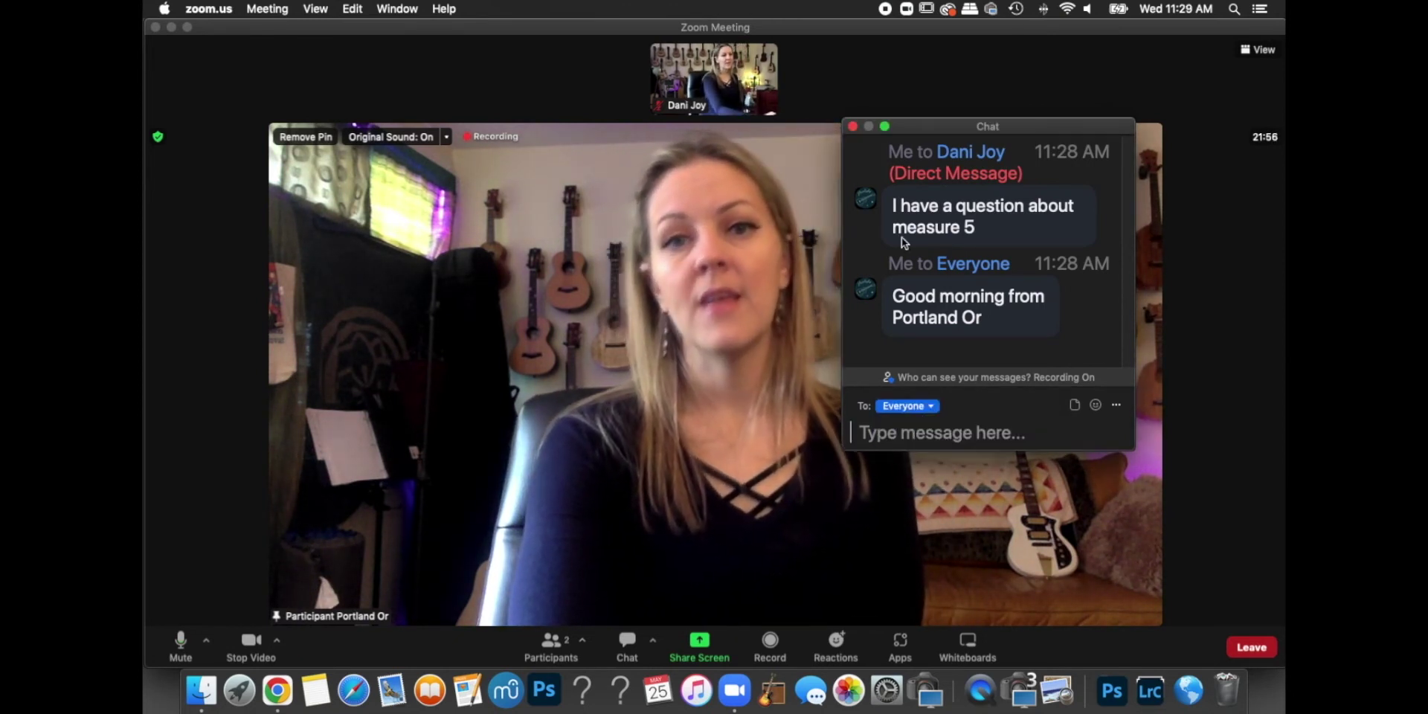
left_click(854, 126)
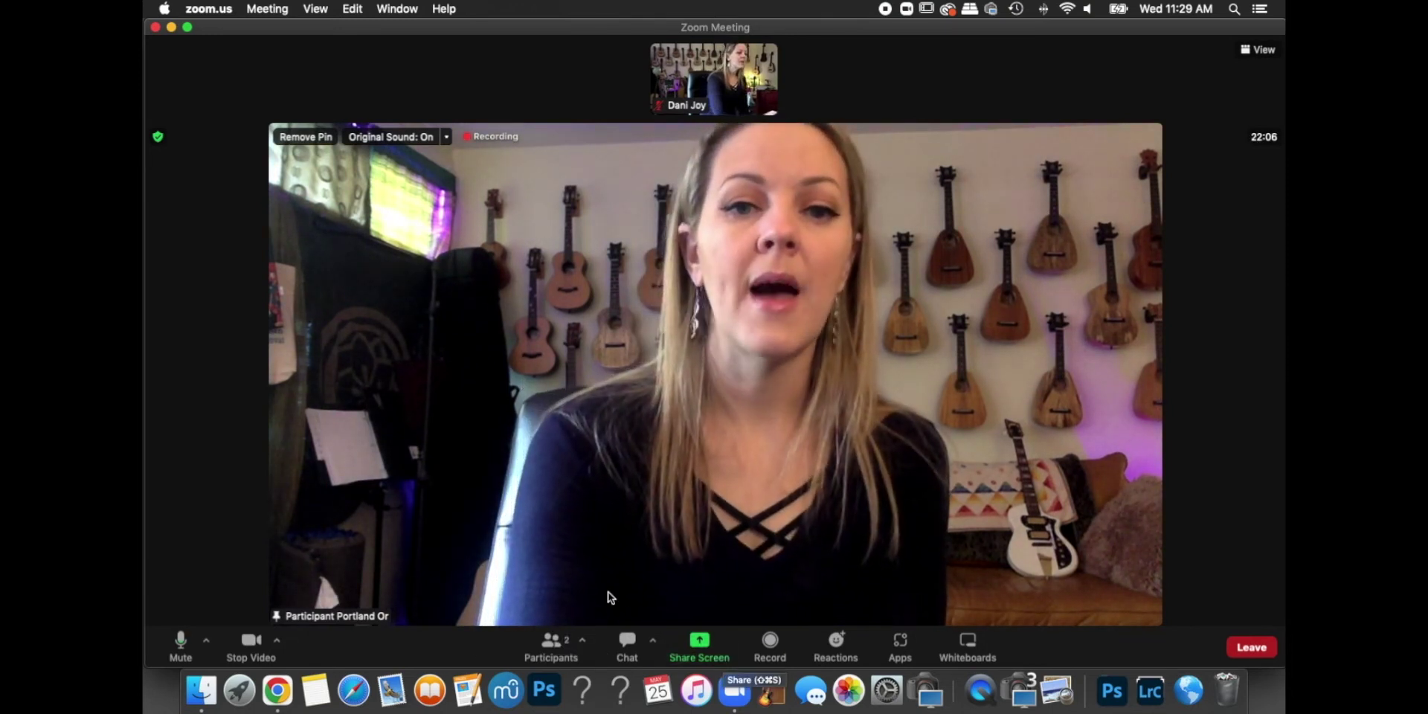
Send the laughing-with-tears emoji reaction to the meeting
left_click(699, 640)
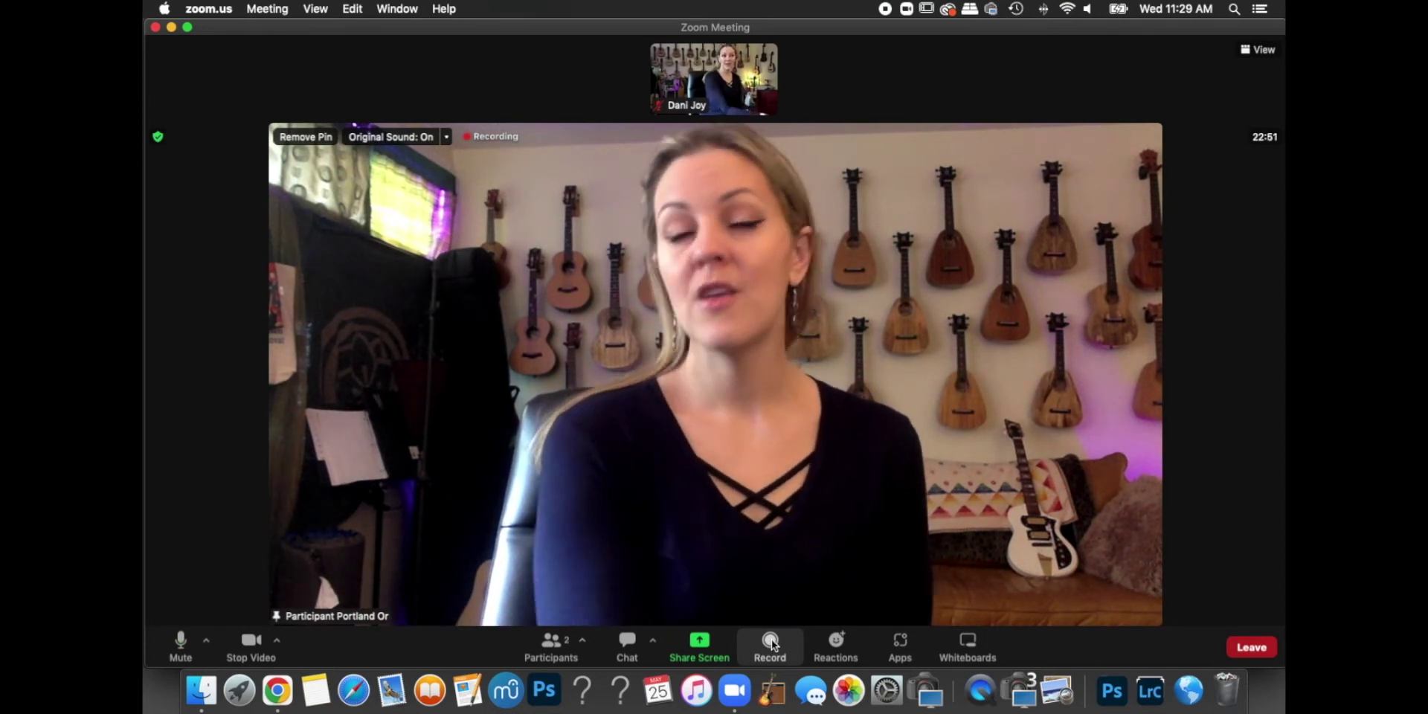
left_click(837, 644)
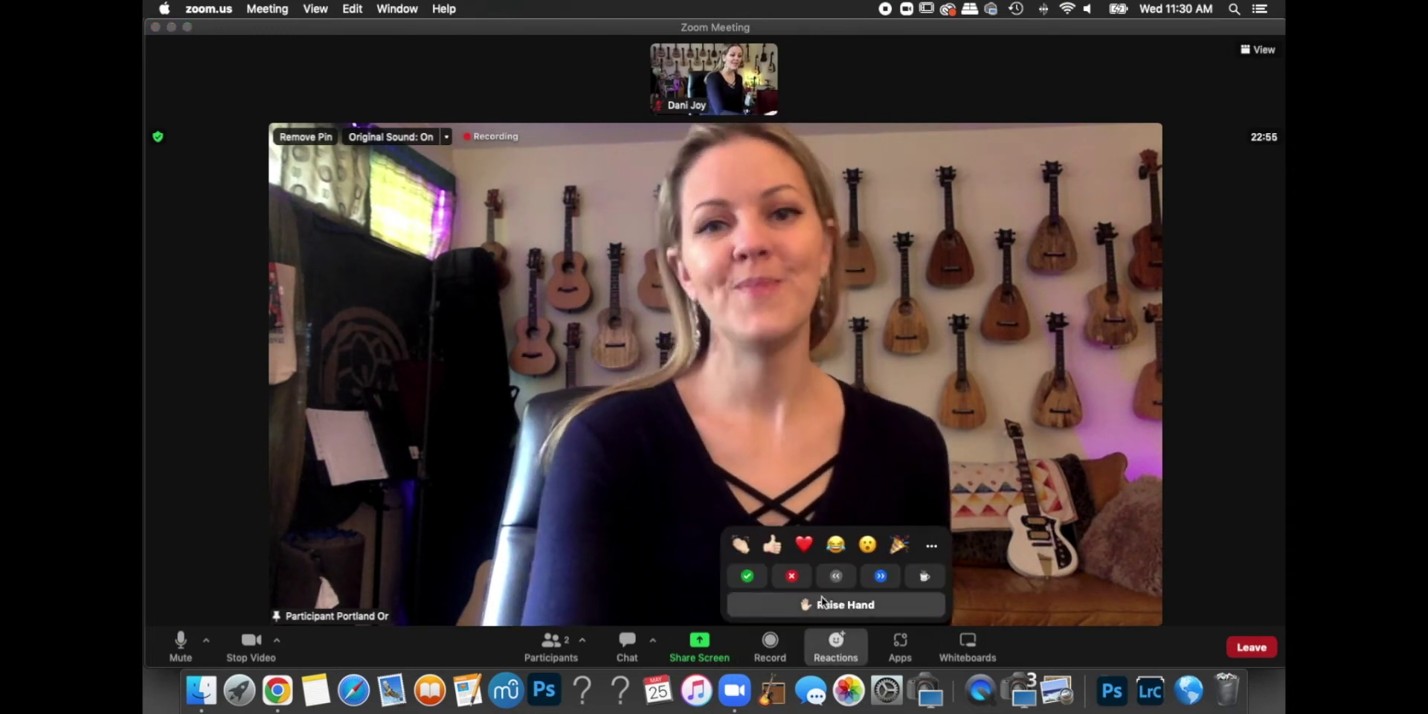
left_click(826, 545)
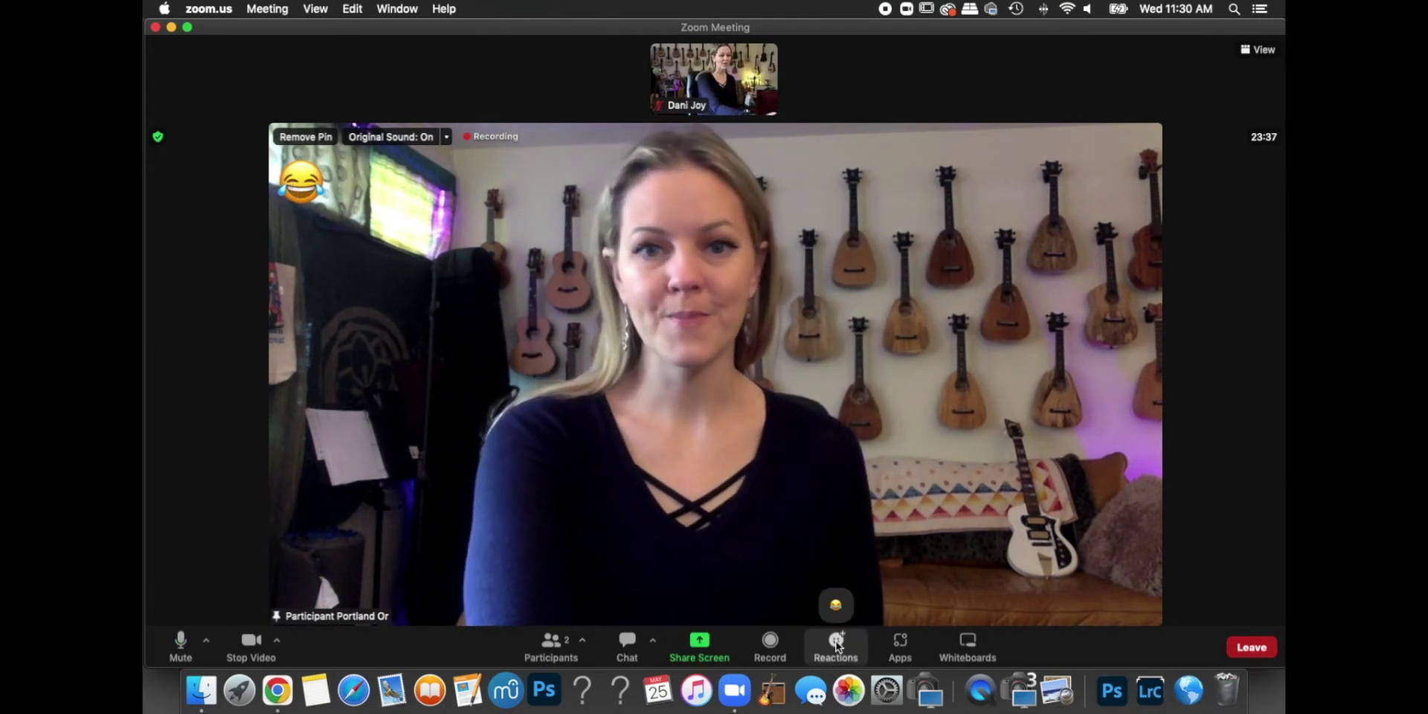
Raise a hand in the meeting and lower it again
left_click(837, 641)
left_click(837, 605)
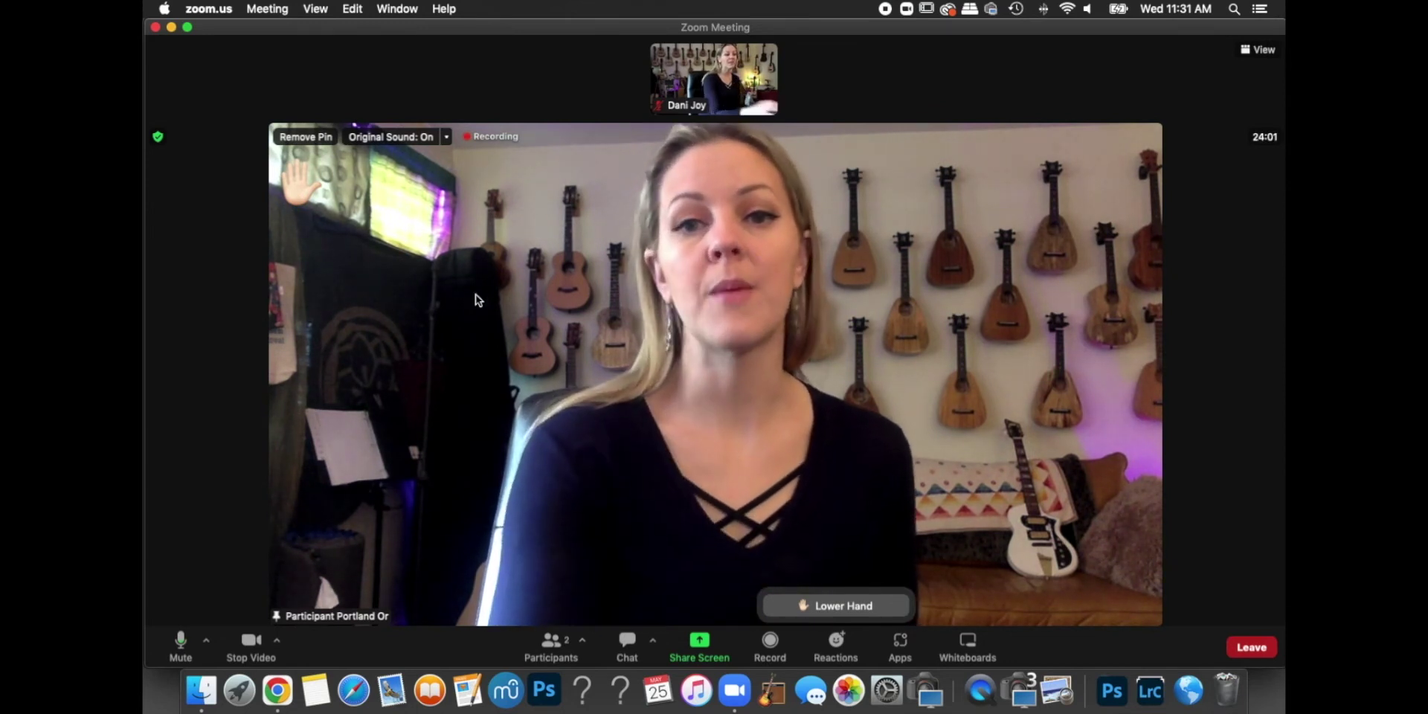
left_click(846, 605)
left_click(834, 652)
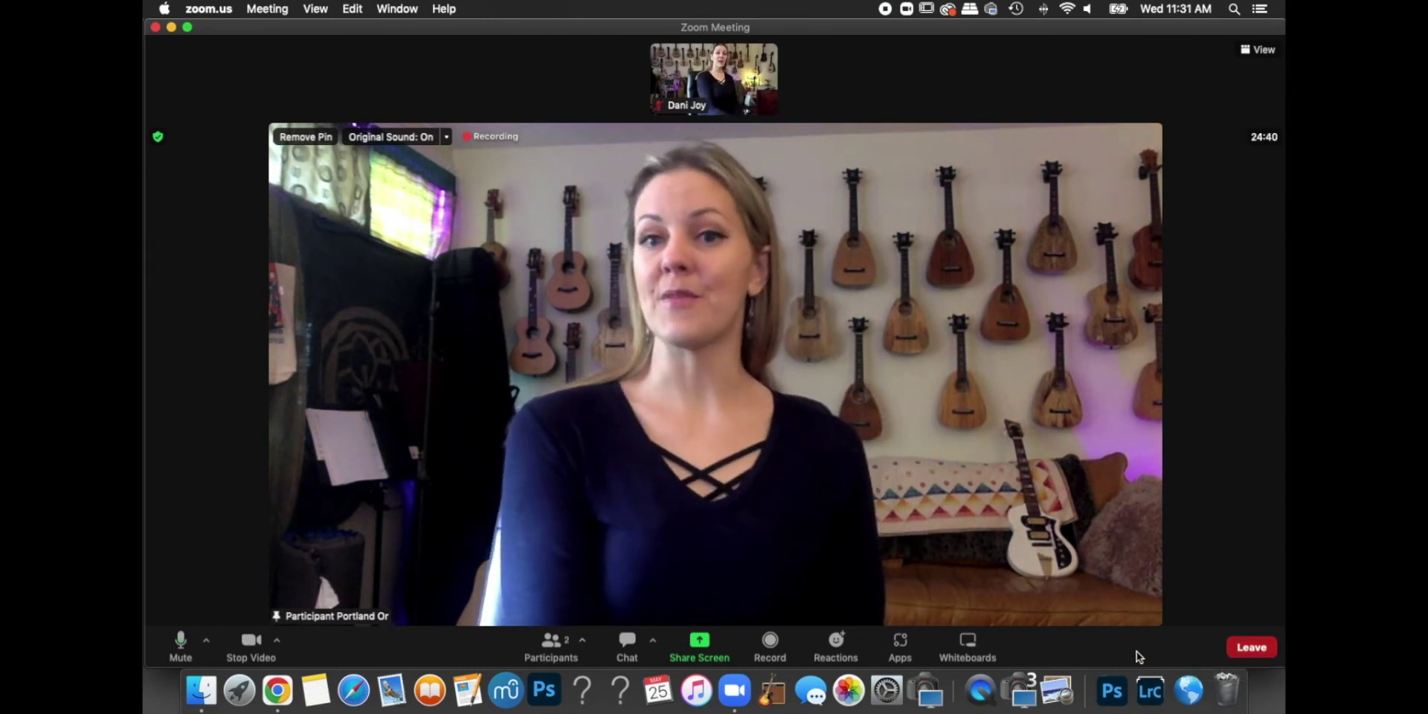
Bring up the option to leave the meeting and cancel it
left_click(1254, 650)
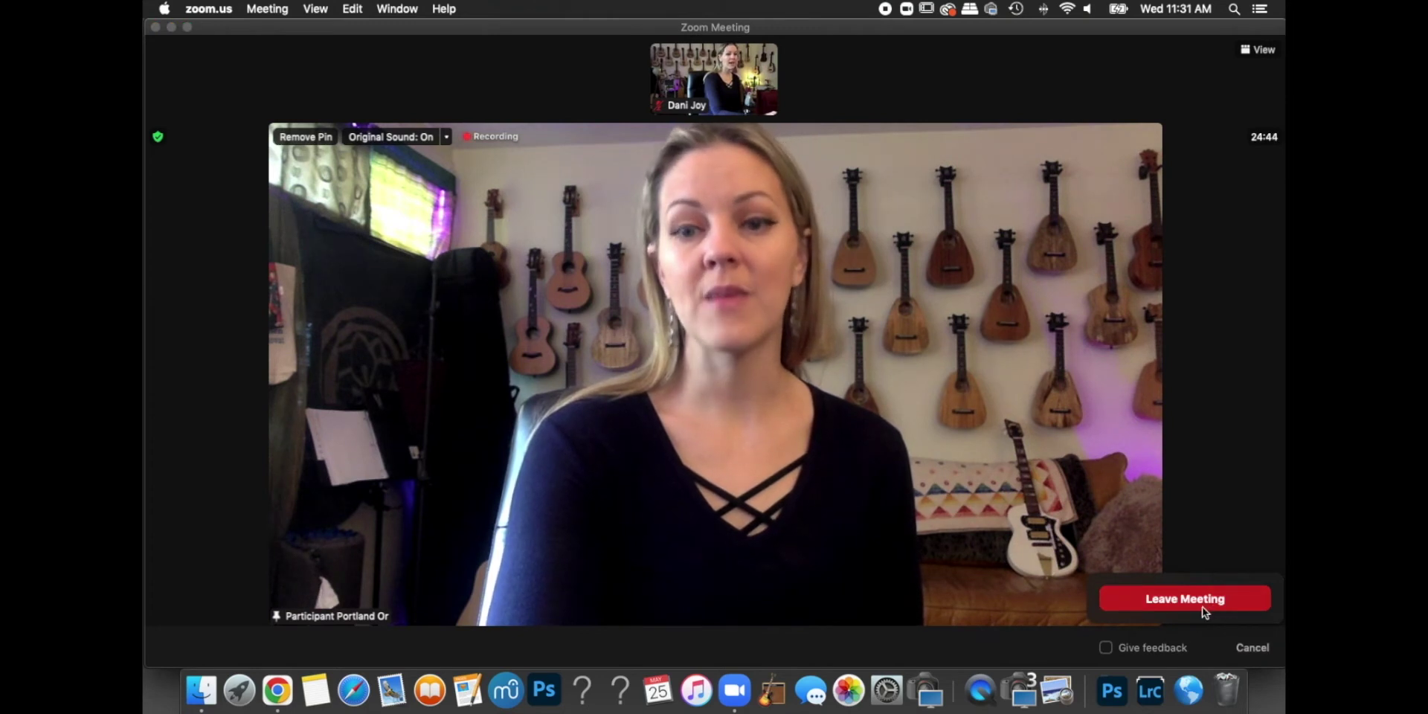
left_click(1257, 649)
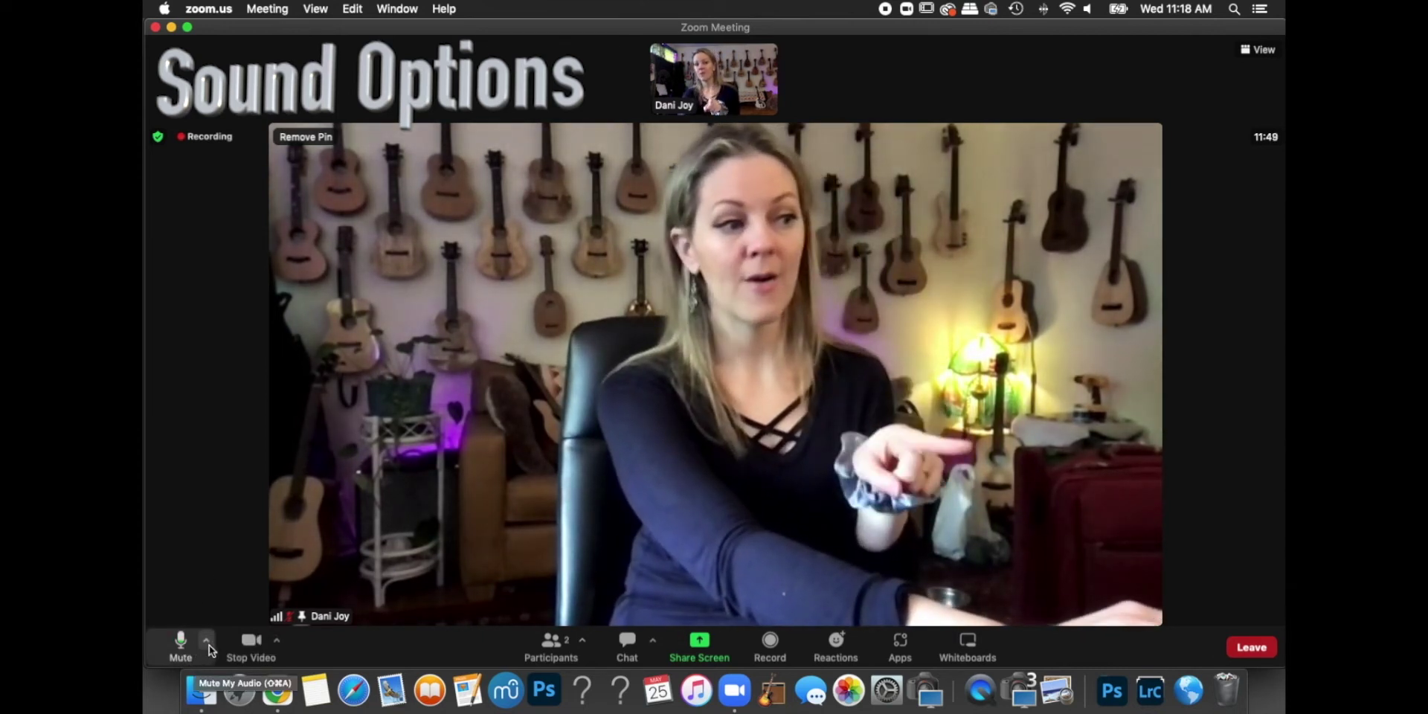
In the audio settings, lower the speaker output volume almost to minimum and reduce the microphone input volume slightly
left_click(206, 641)
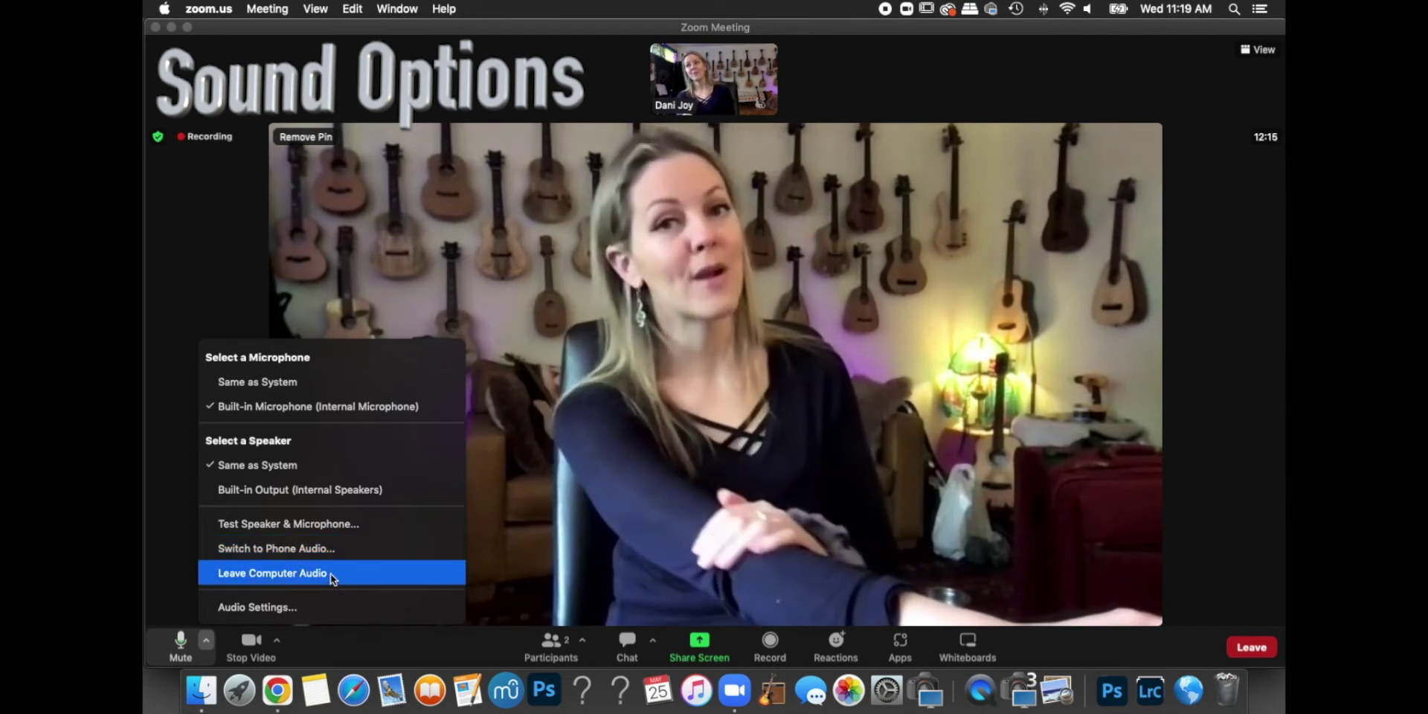
left_click(291, 614)
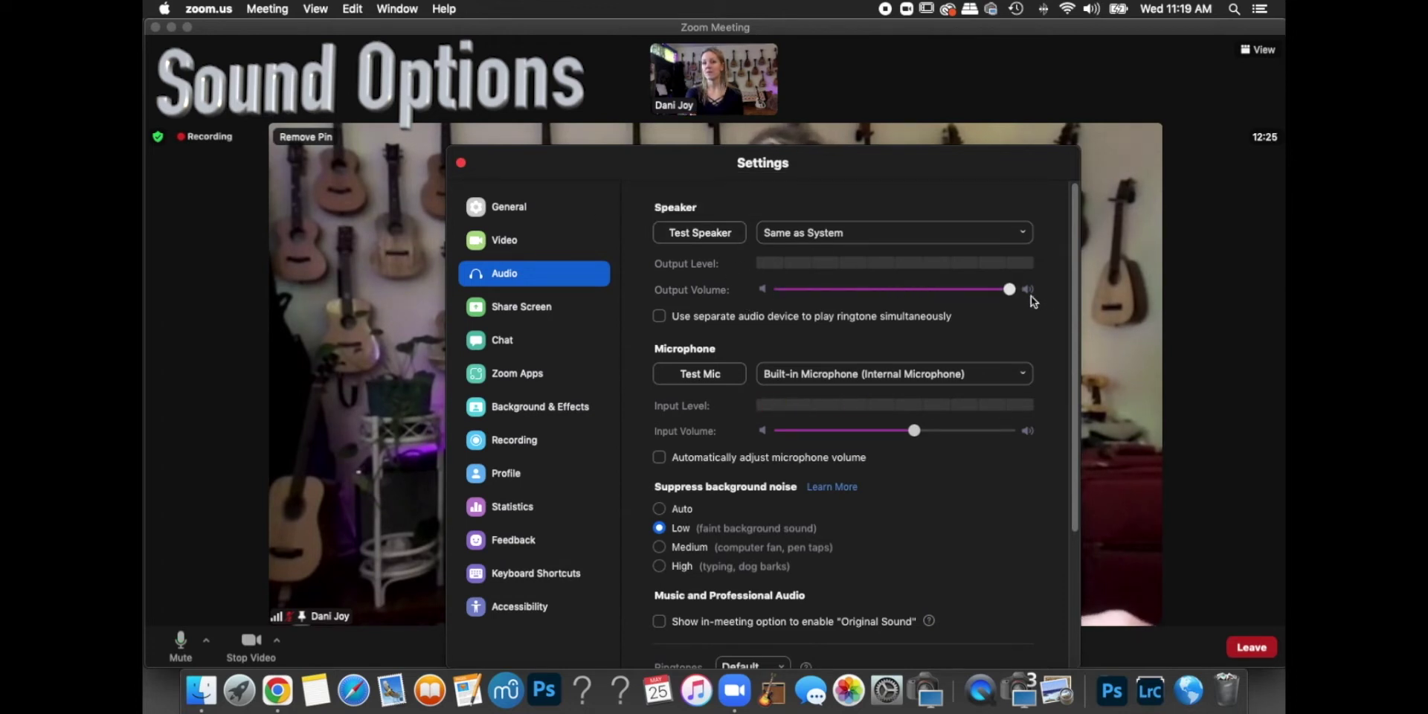
left_click_drag(1010, 291, 843, 291)
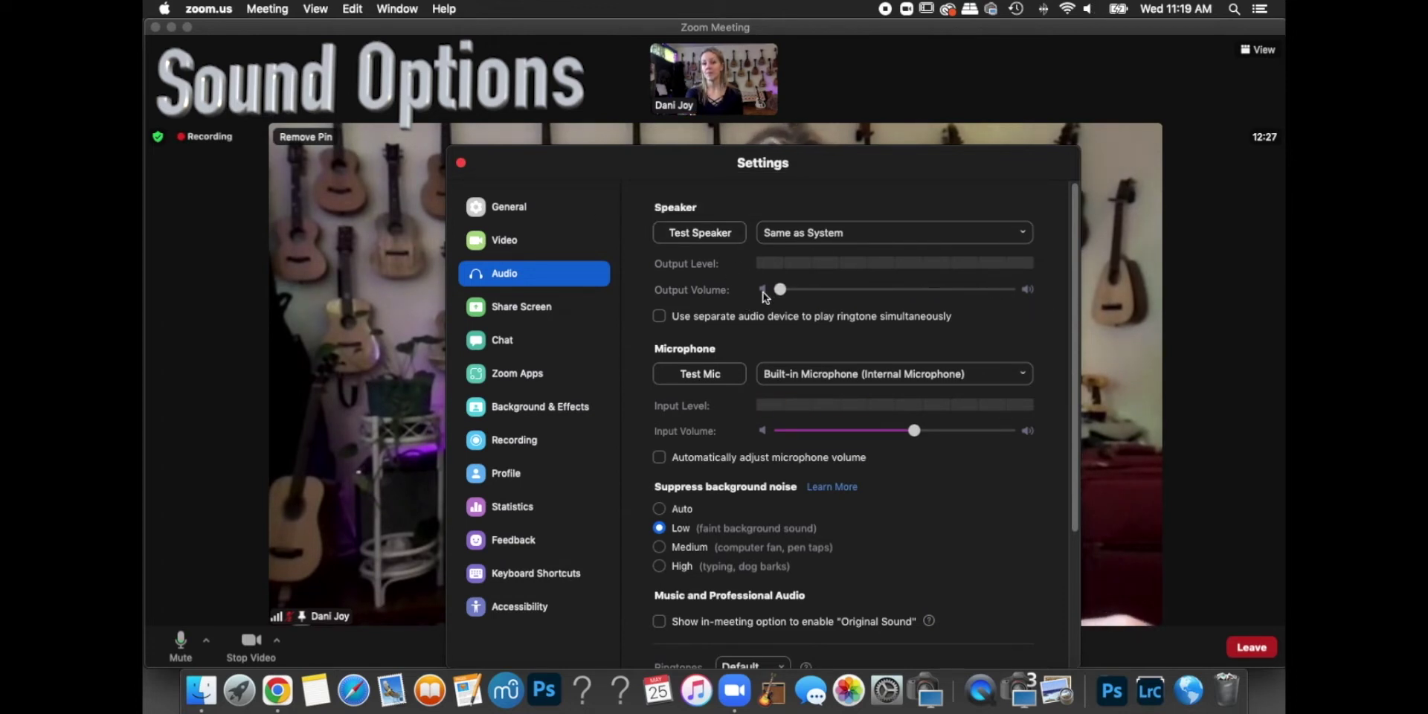
left_click_drag(681, 157, 1129, 123)
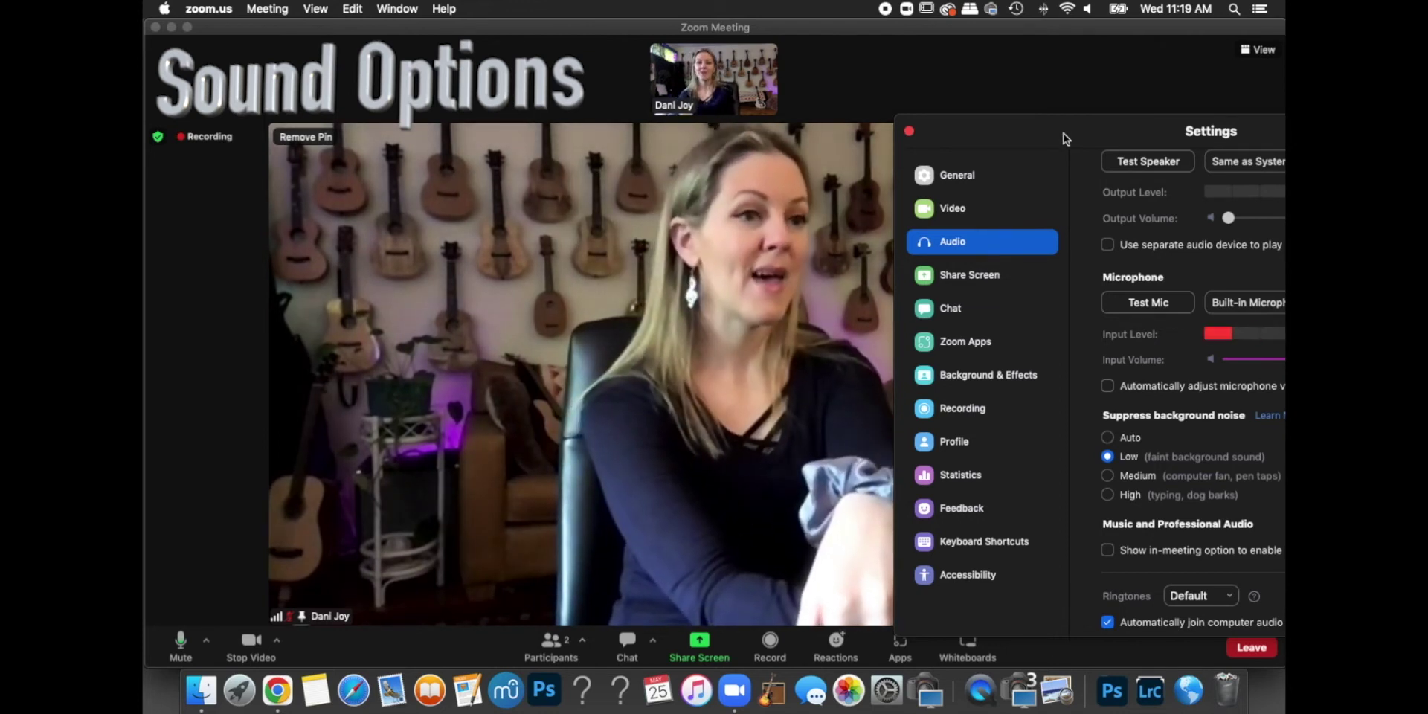
left_click_drag(1063, 132, 829, 101)
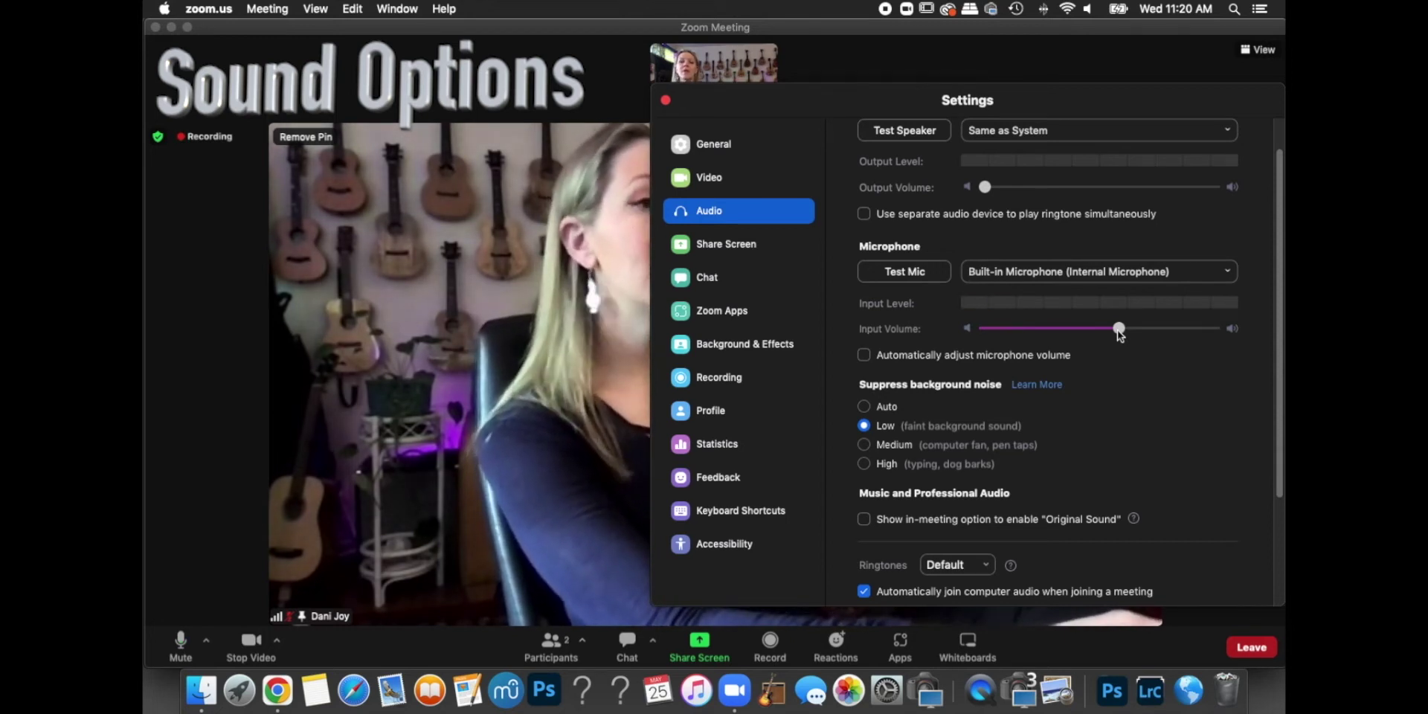
left_click_drag(1117, 329, 990, 332)
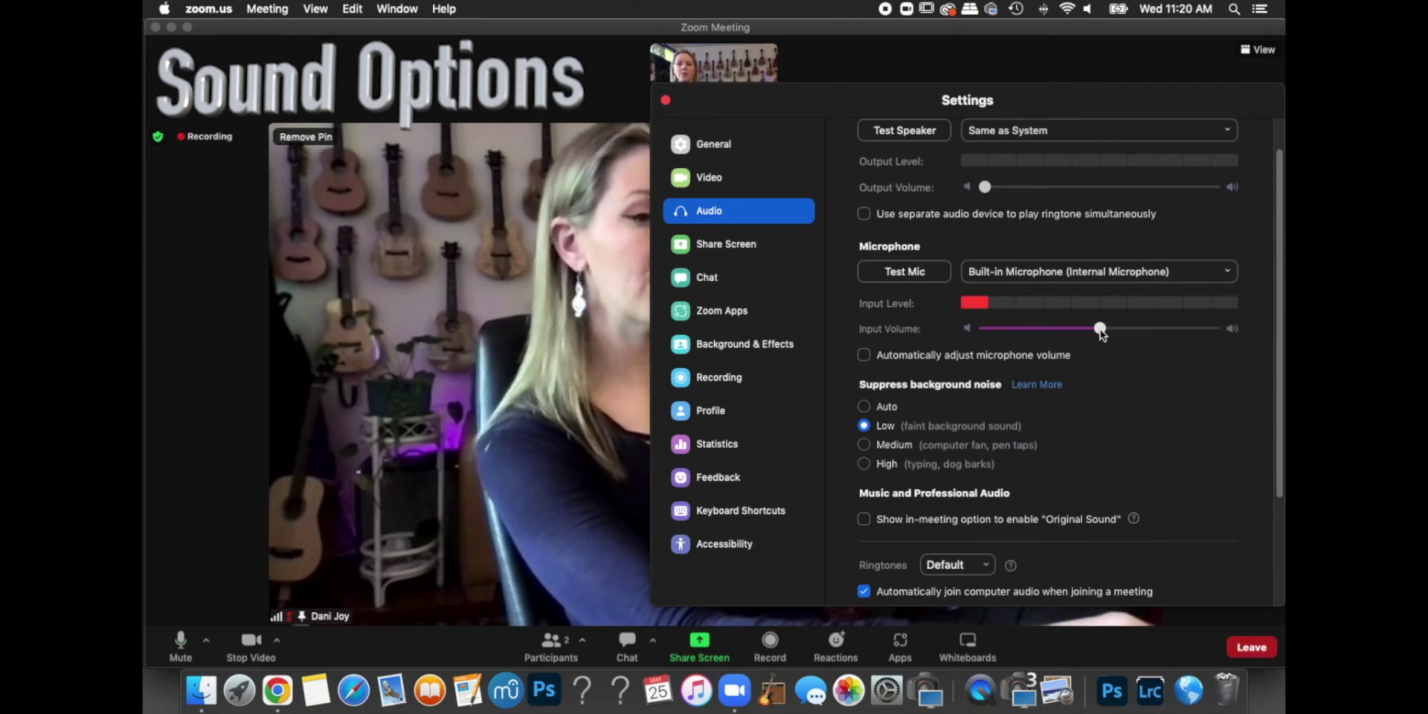
Enable the in-meeting option for "Original Sound" and close the settings
scroll(1093, 414, "down", 5)
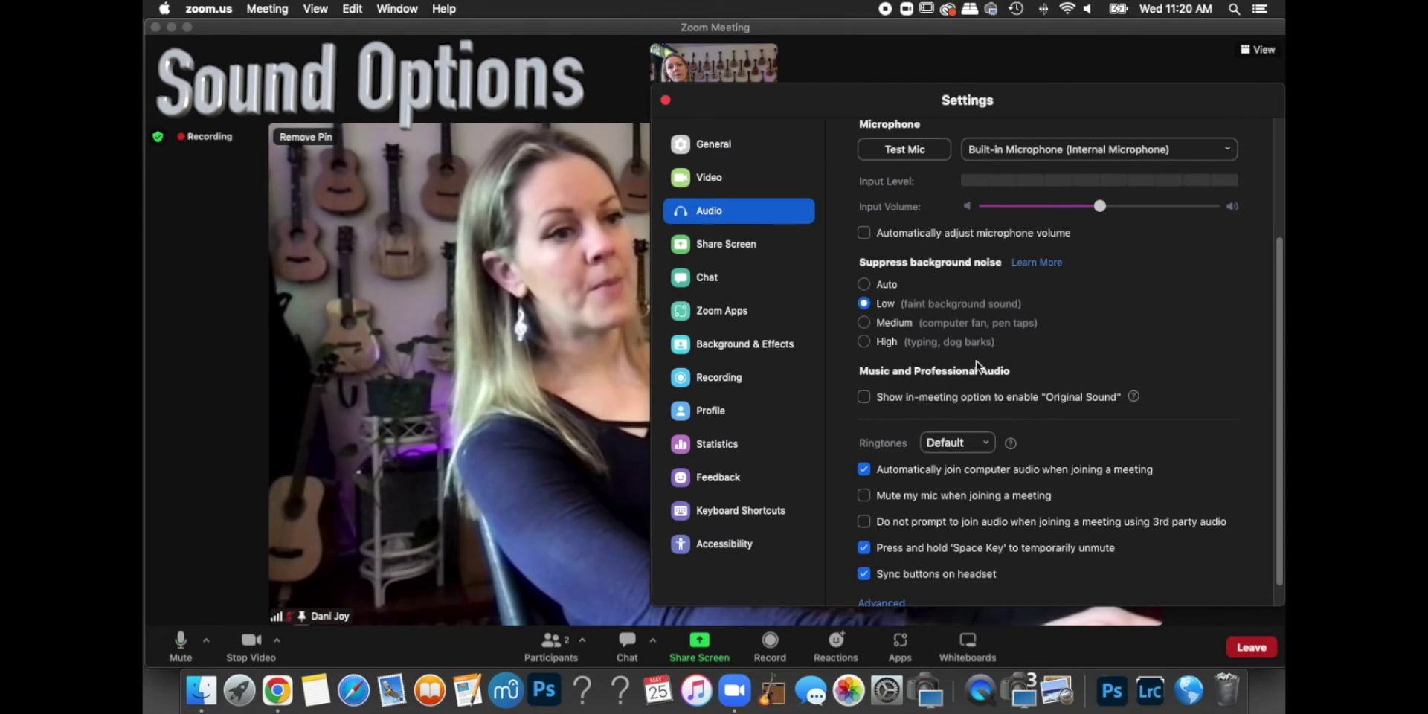
scroll(988, 387, "down", 1)
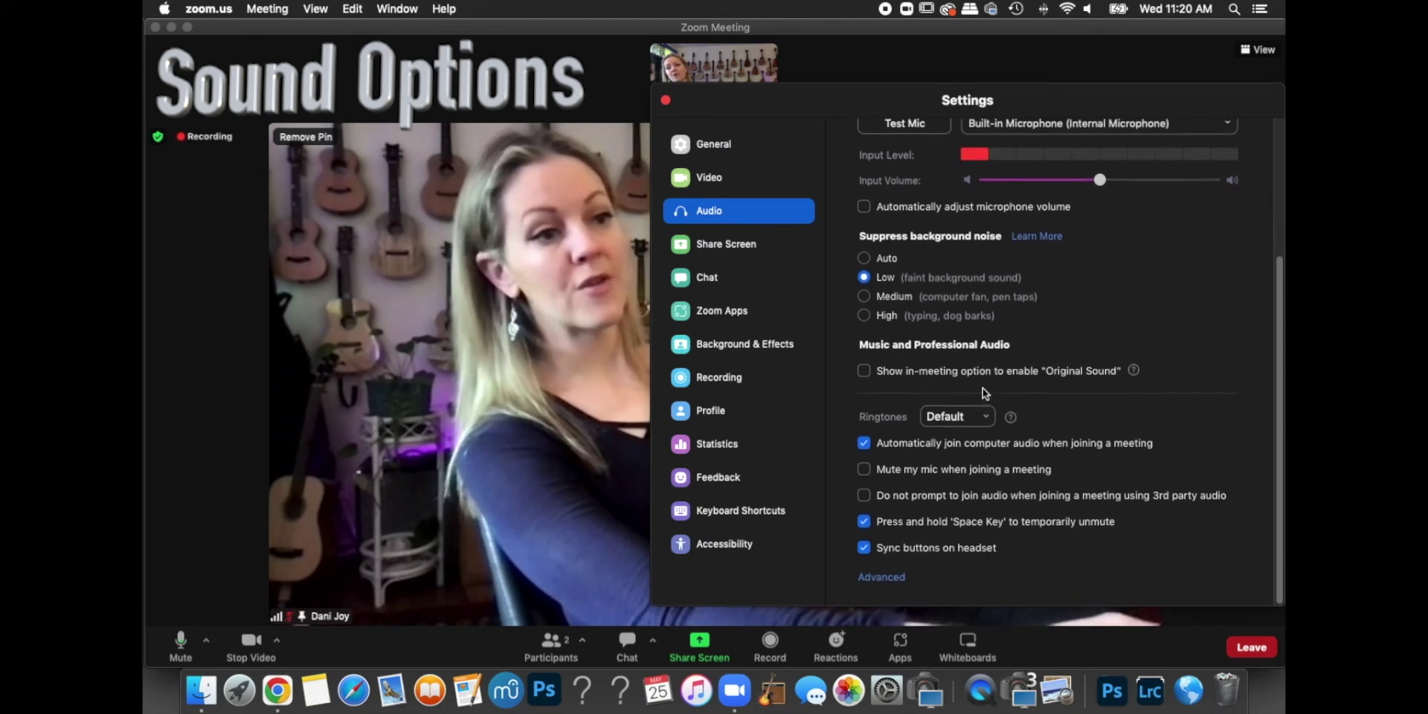
left_click(865, 372)
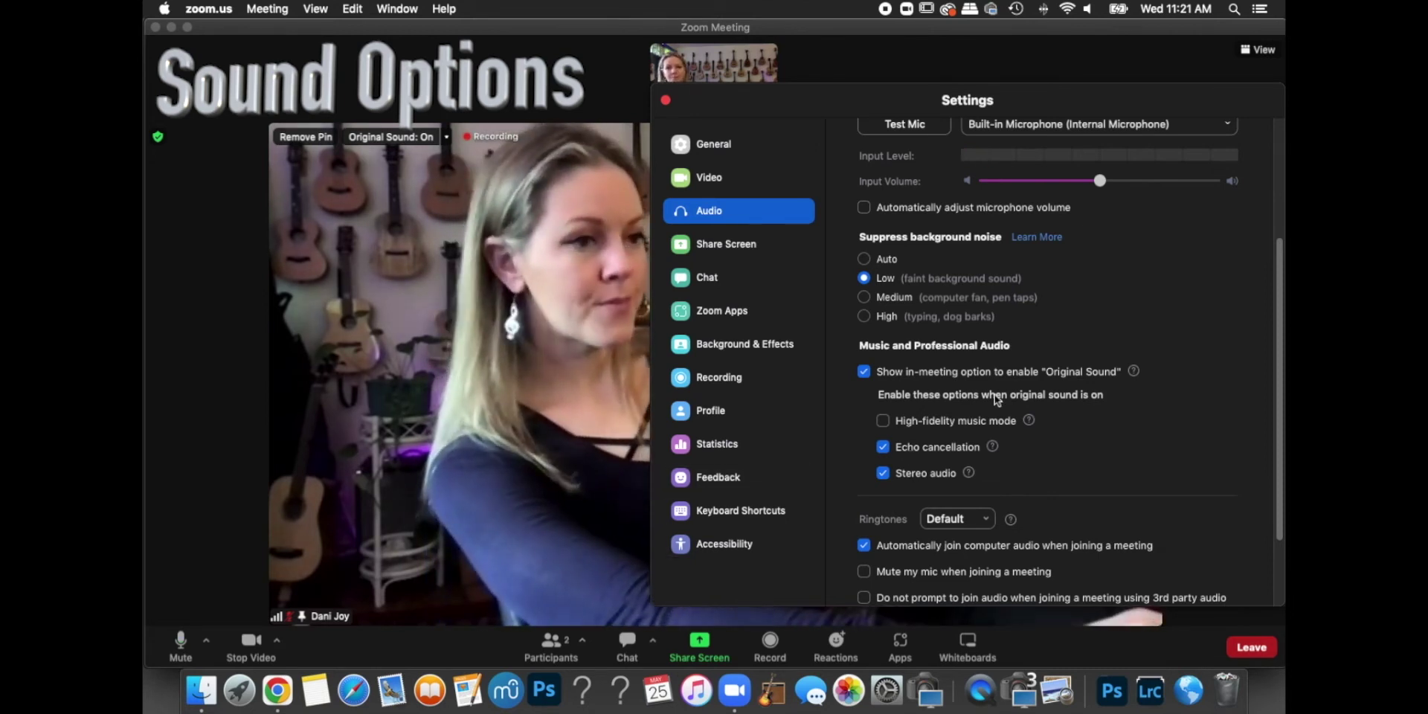
left_click(666, 100)
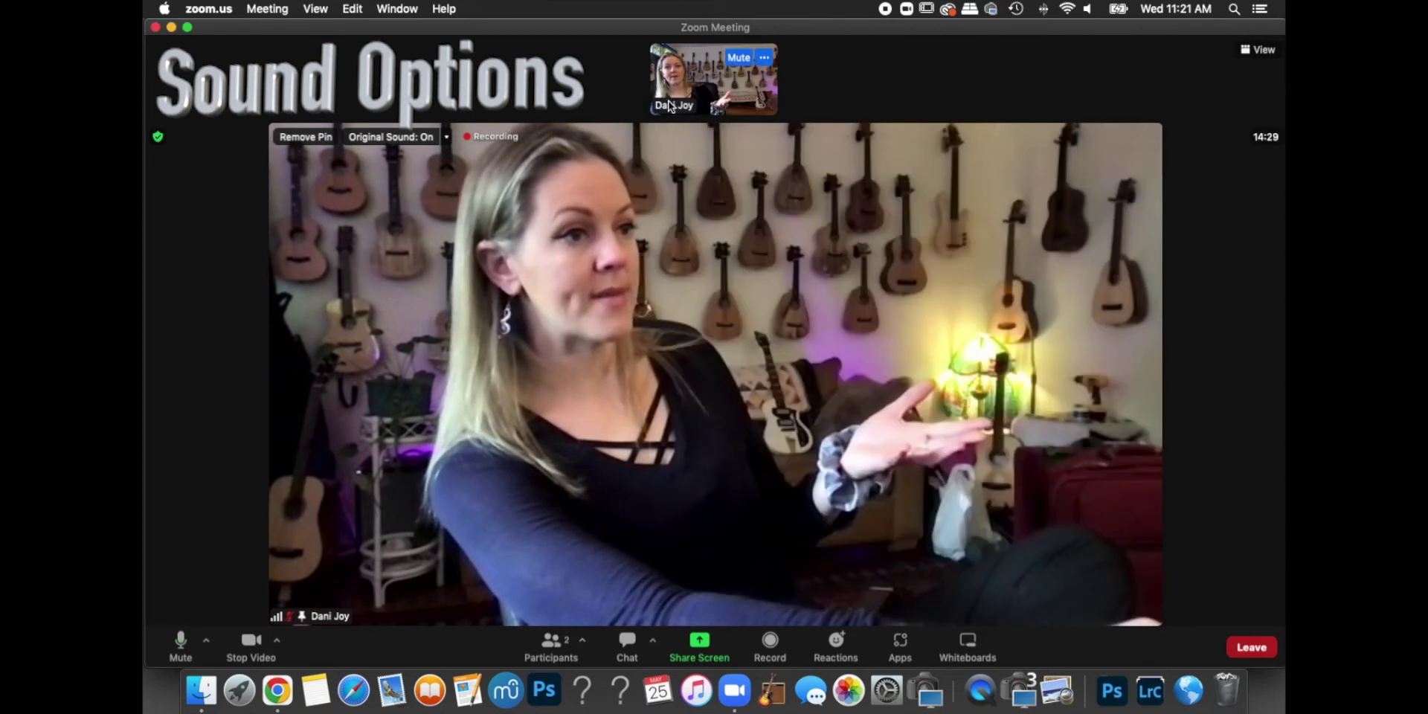
Review the Music and Professional Audio options in the audio settings, and look over the microphone and speaker choices
left_click(207, 643)
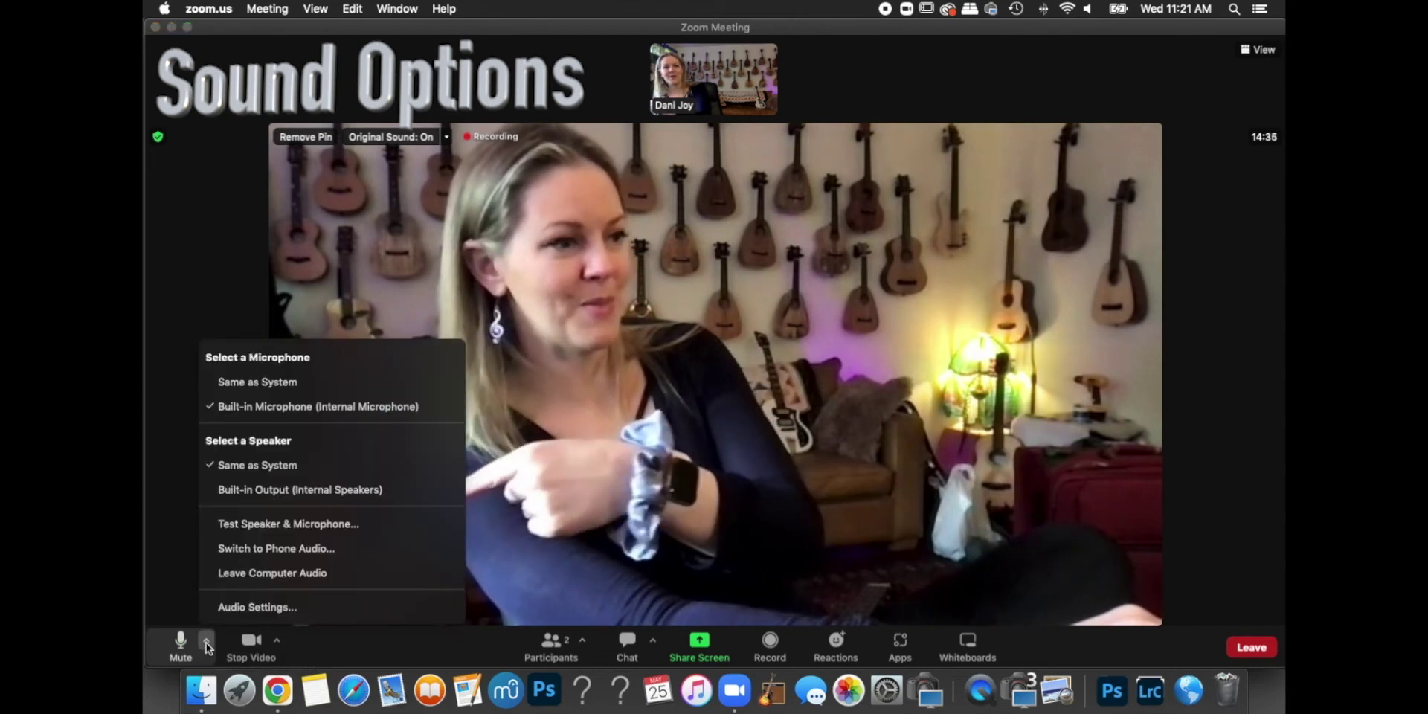
left_click(252, 609)
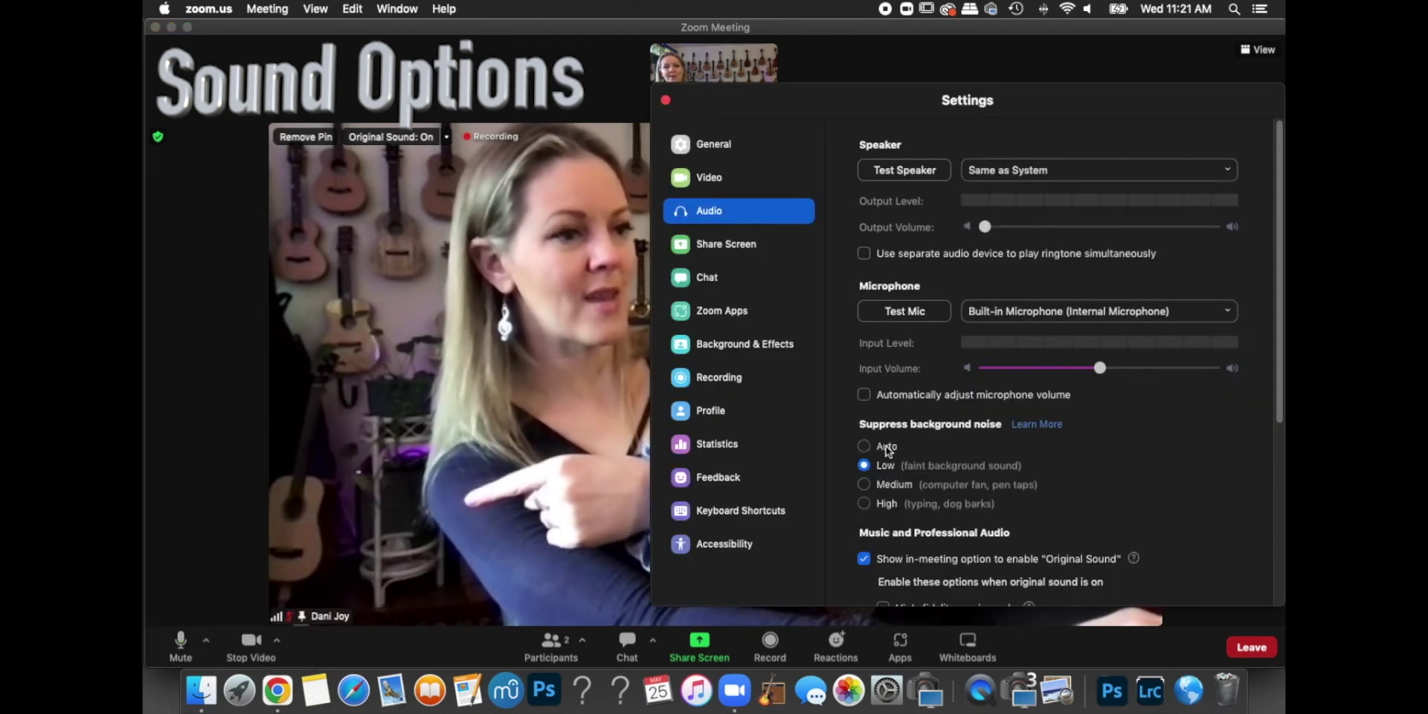
scroll(886, 445, "down", 6)
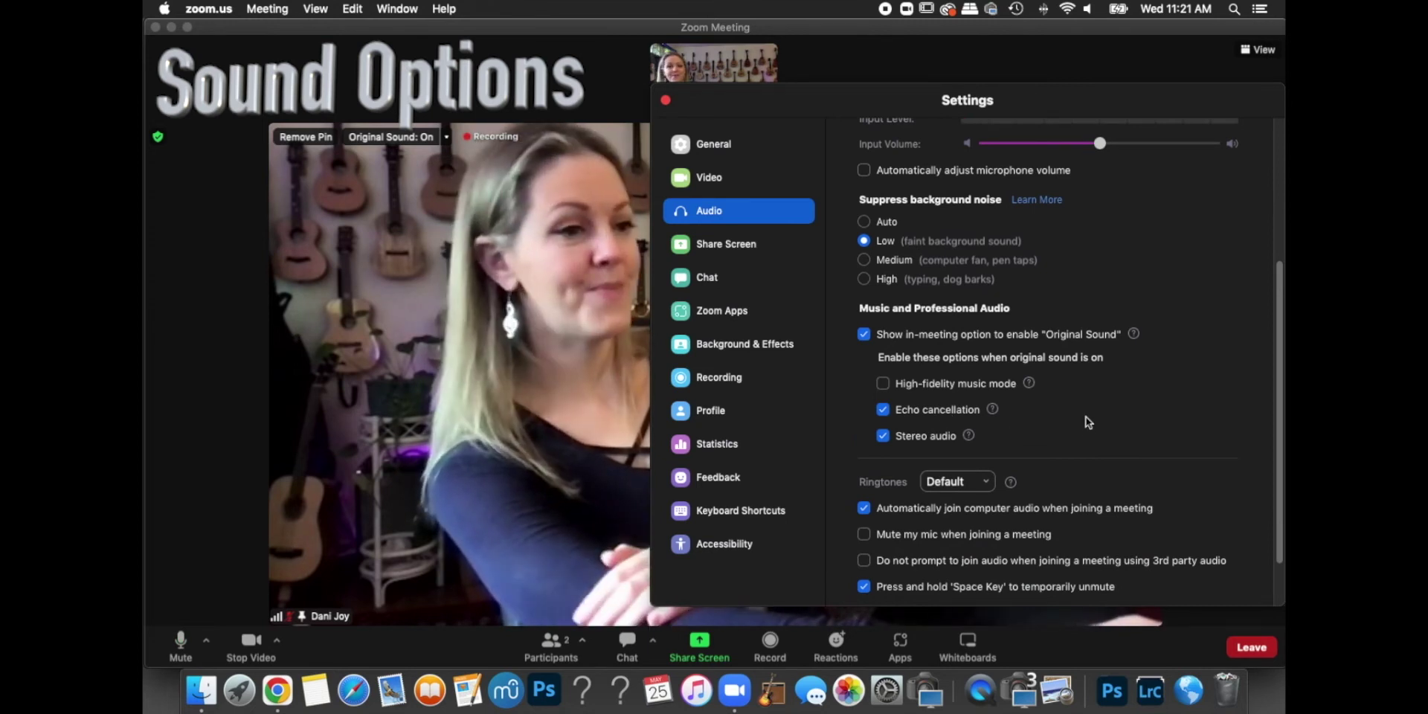
scroll(959, 484, "down", 2)
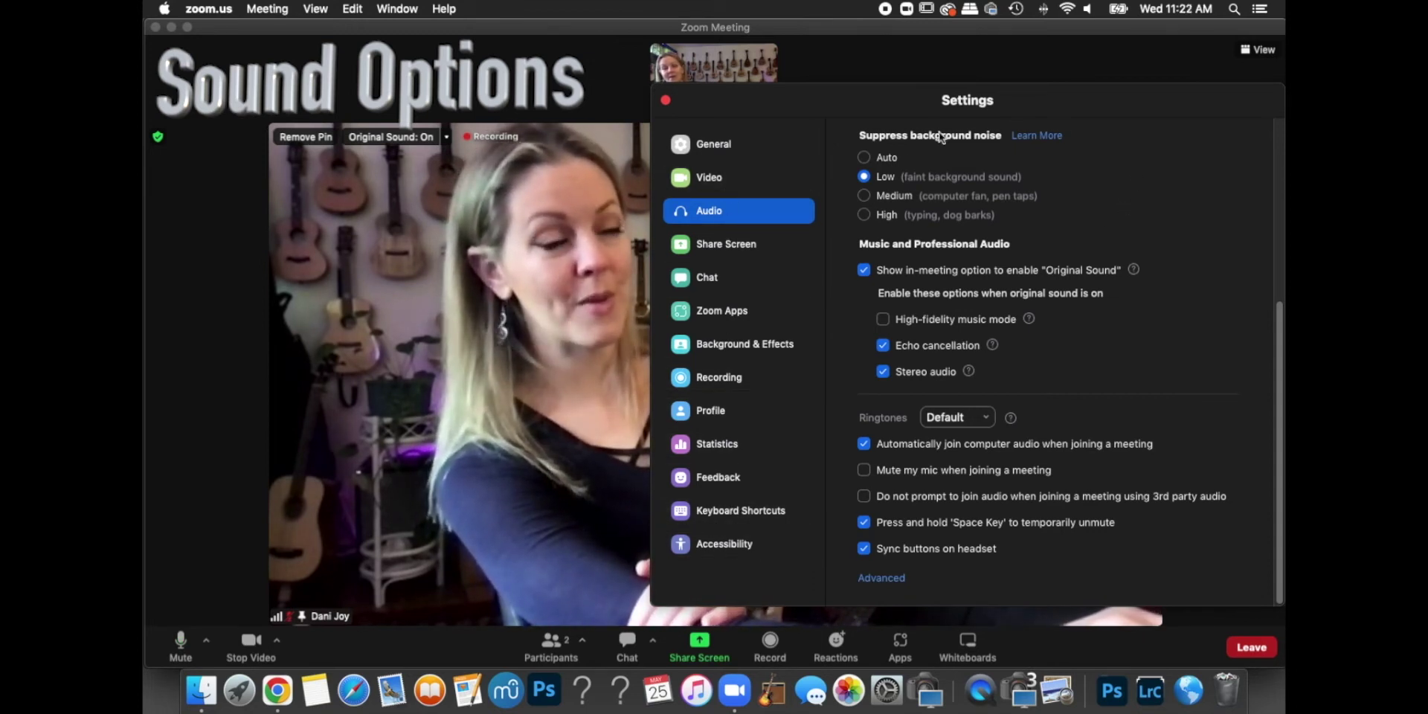
left_click(666, 101)
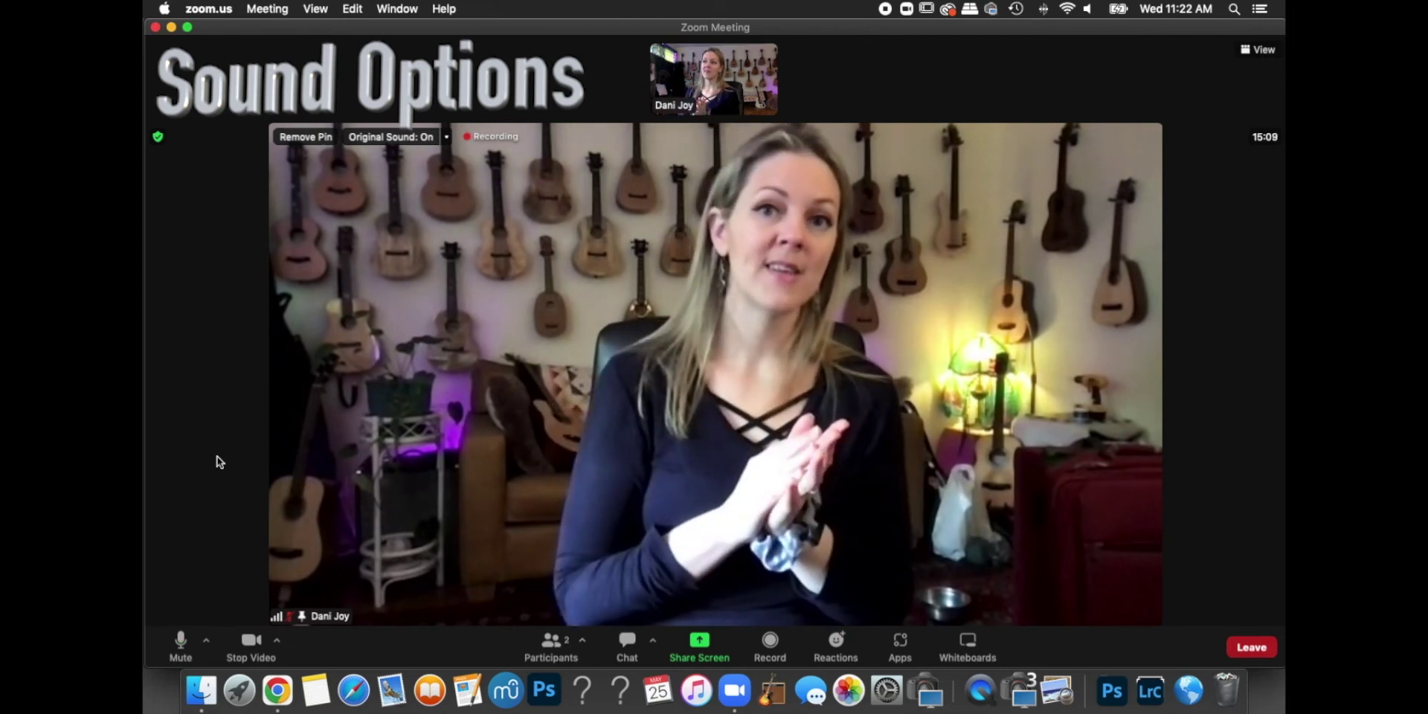
left_click(208, 641)
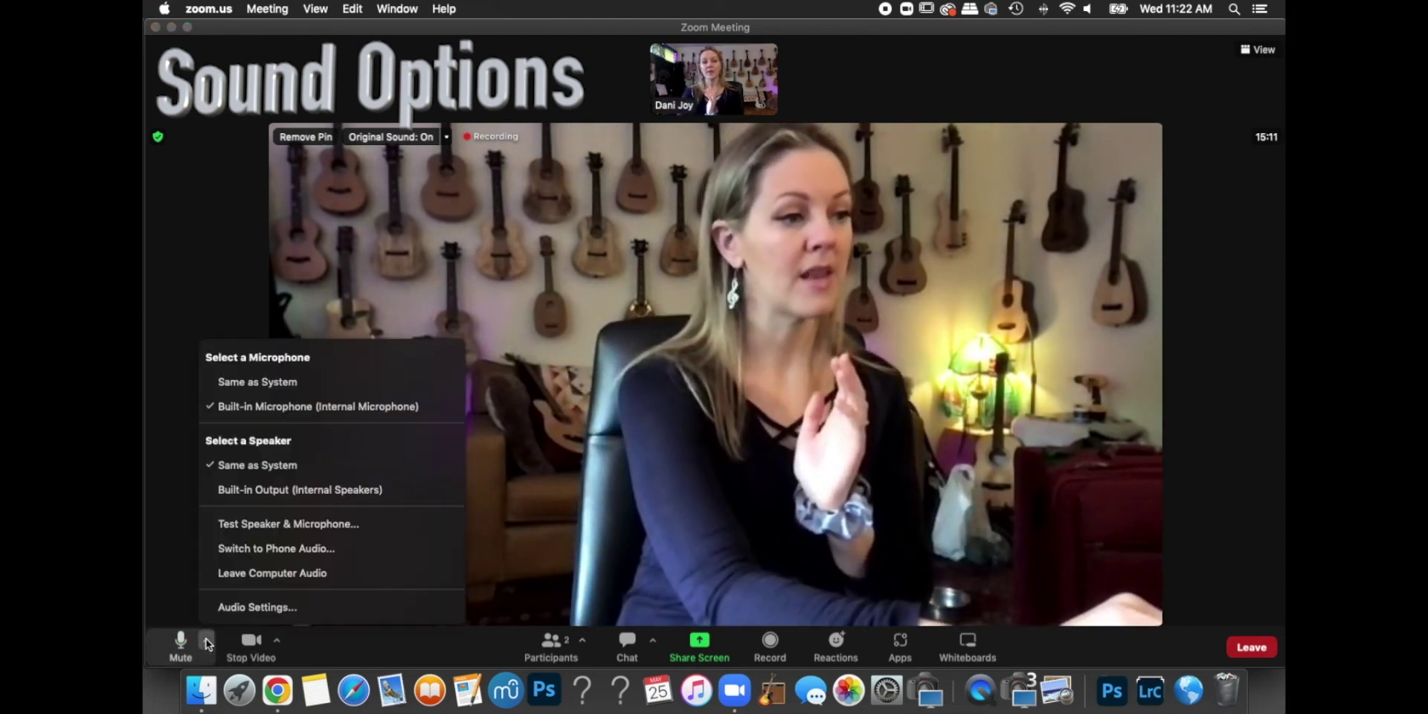
left_click(174, 565)
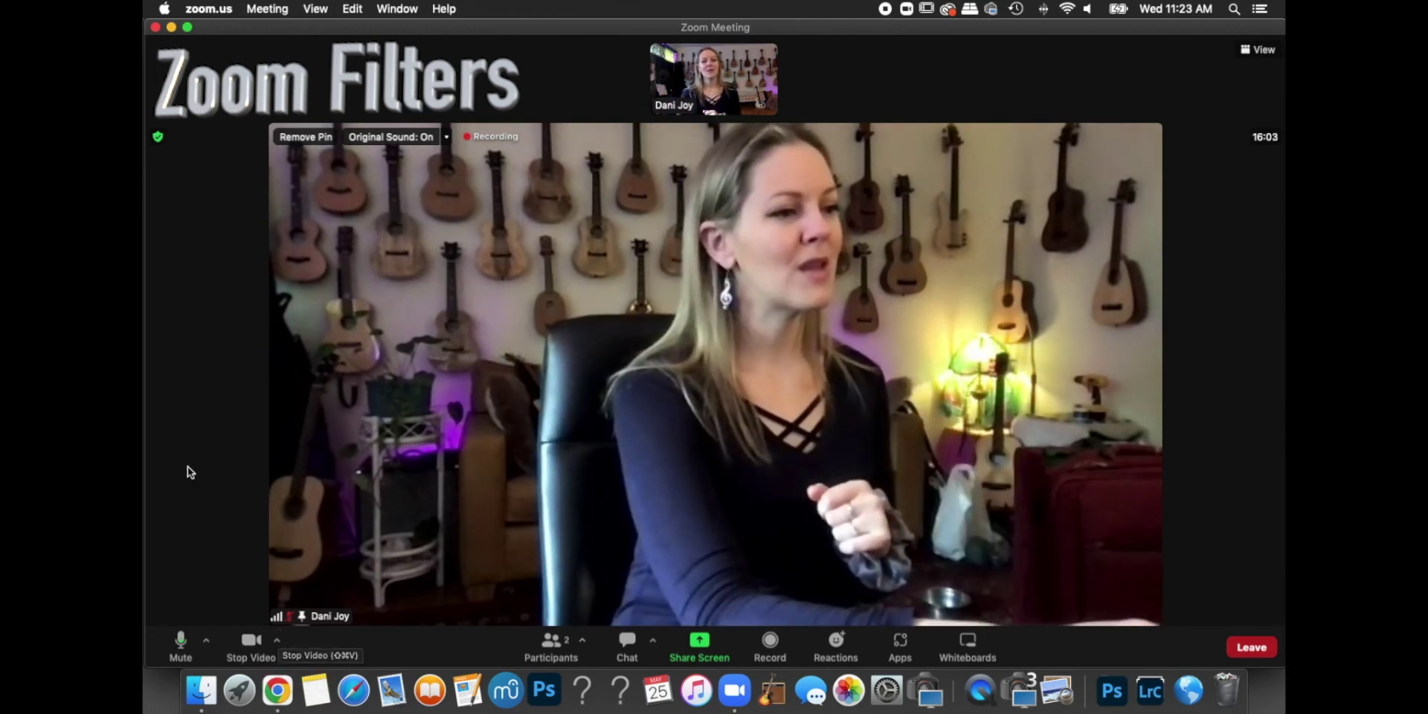
Replace the pinned video with the participant's own video
left_click(764, 57)
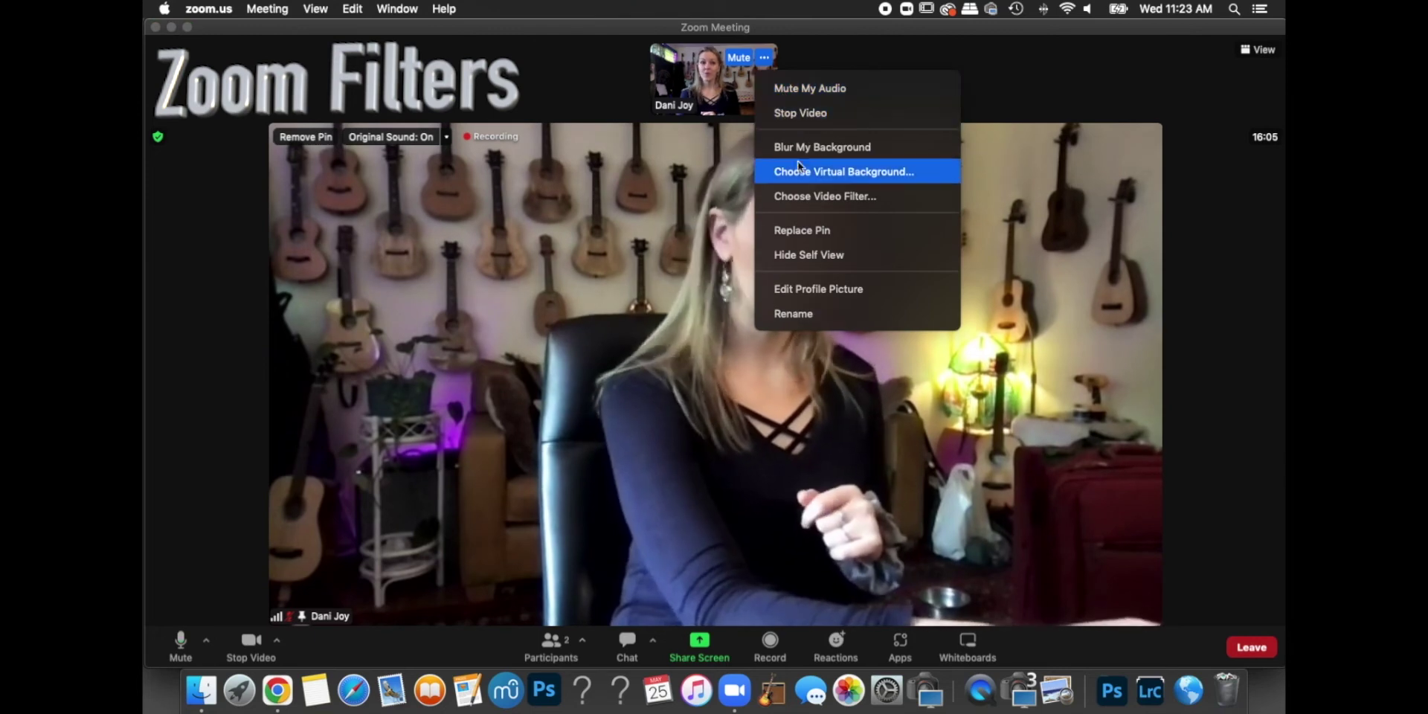
left_click(805, 231)
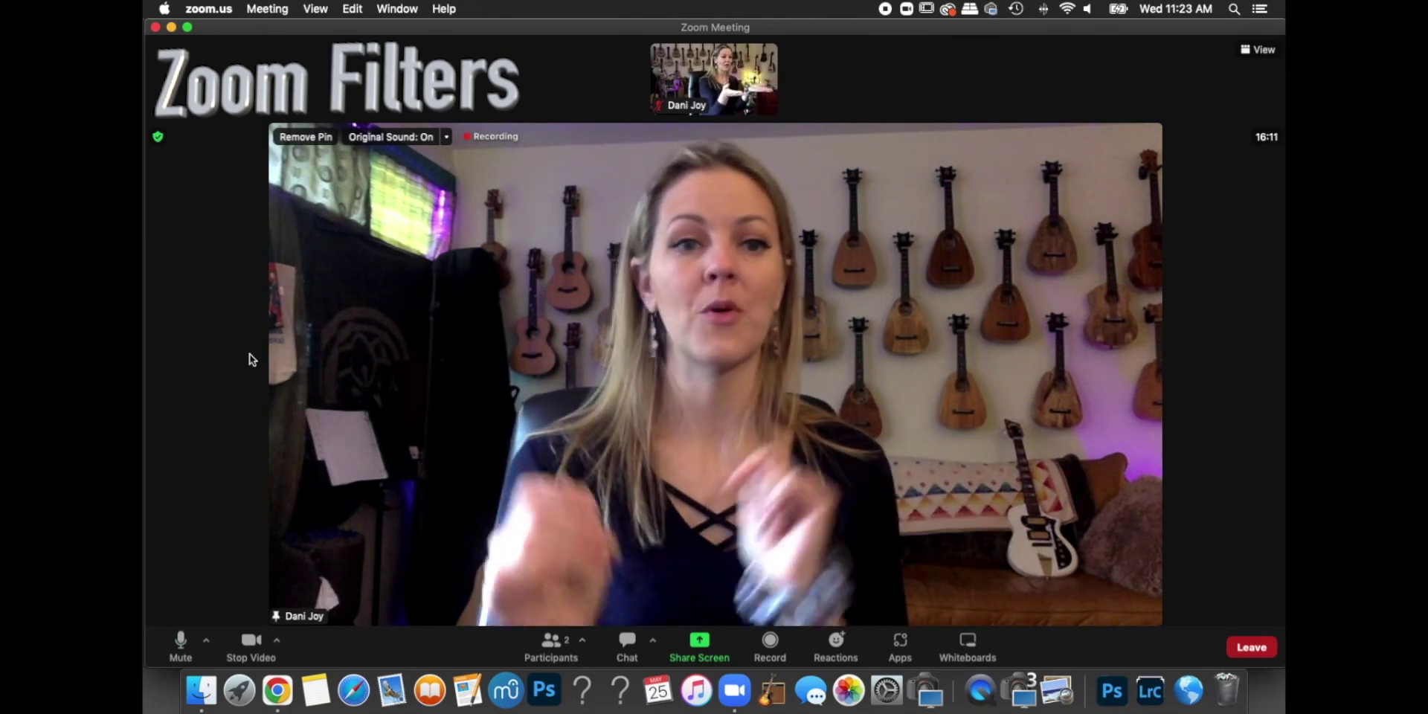
Apply the Blur virtual background and move the settings window aside to uncover the main video
left_click(277, 642)
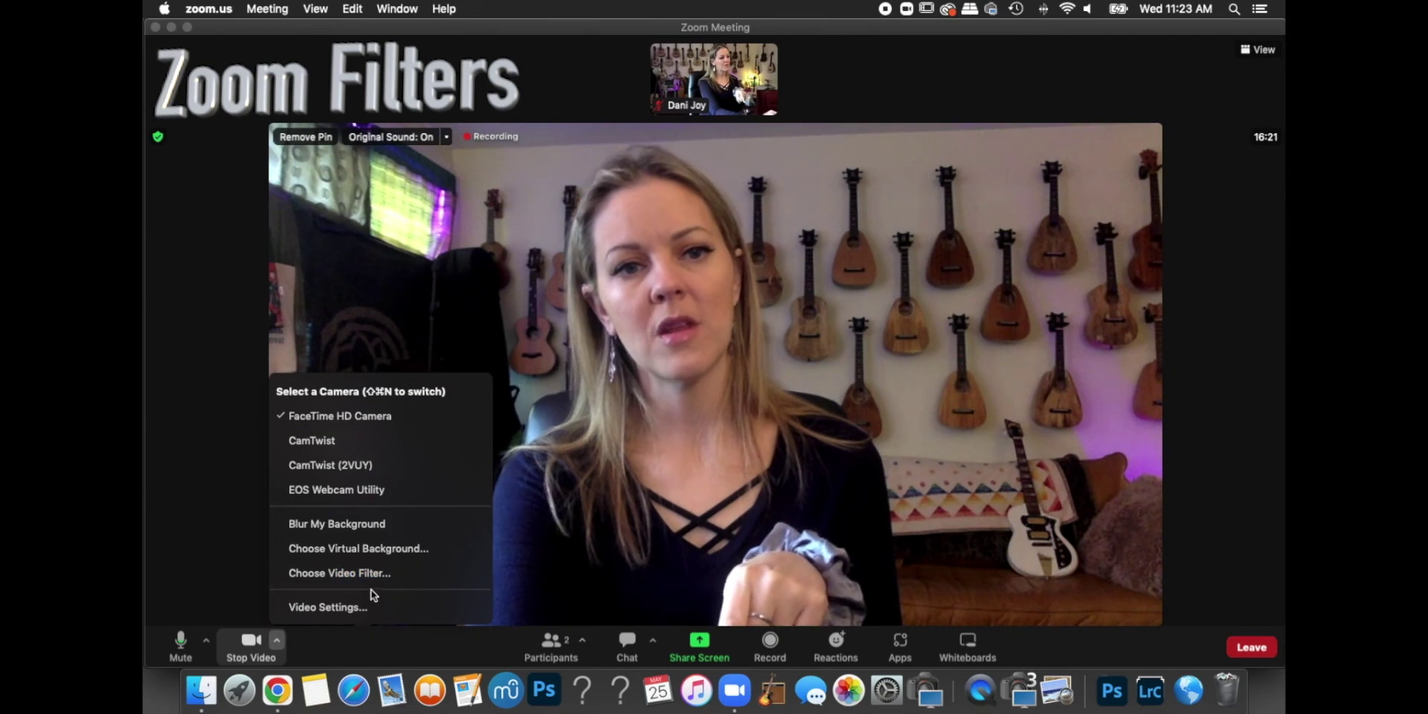
left_click(395, 551)
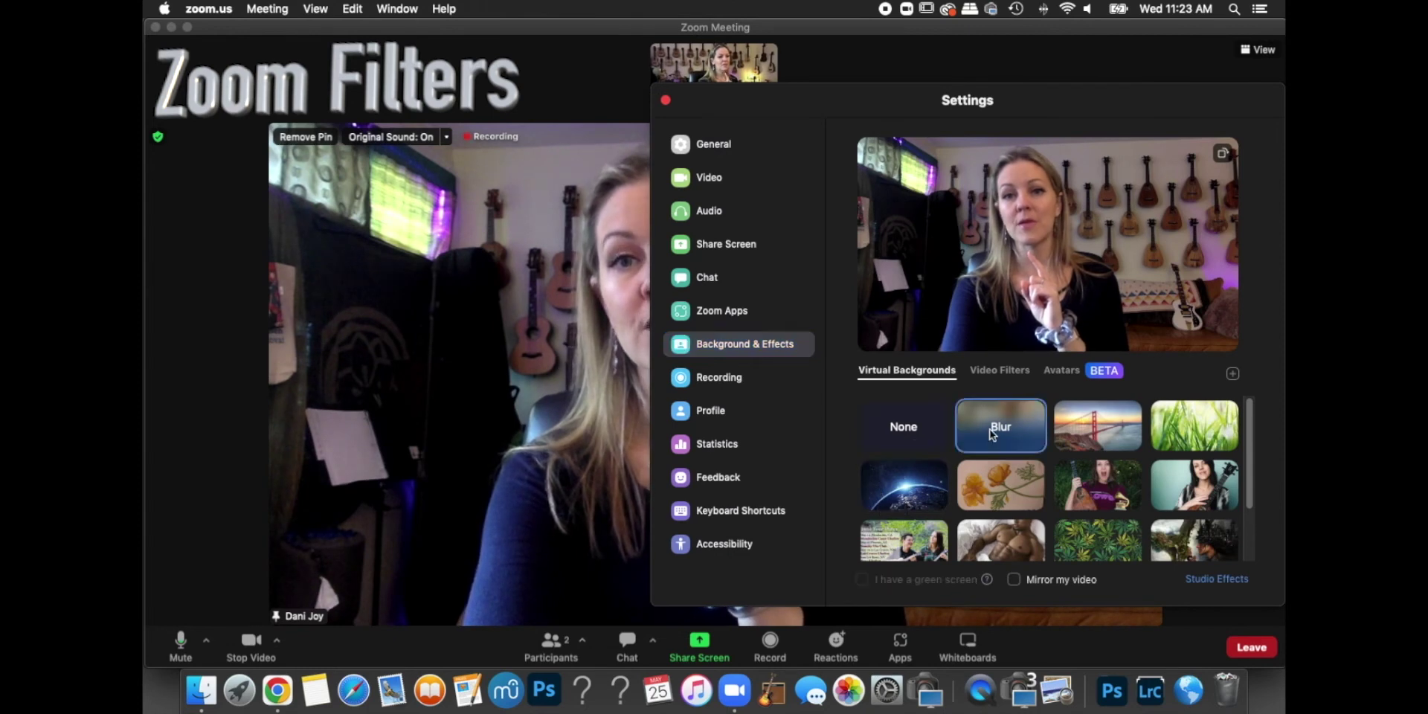
left_click_drag(805, 97, 291, 34)
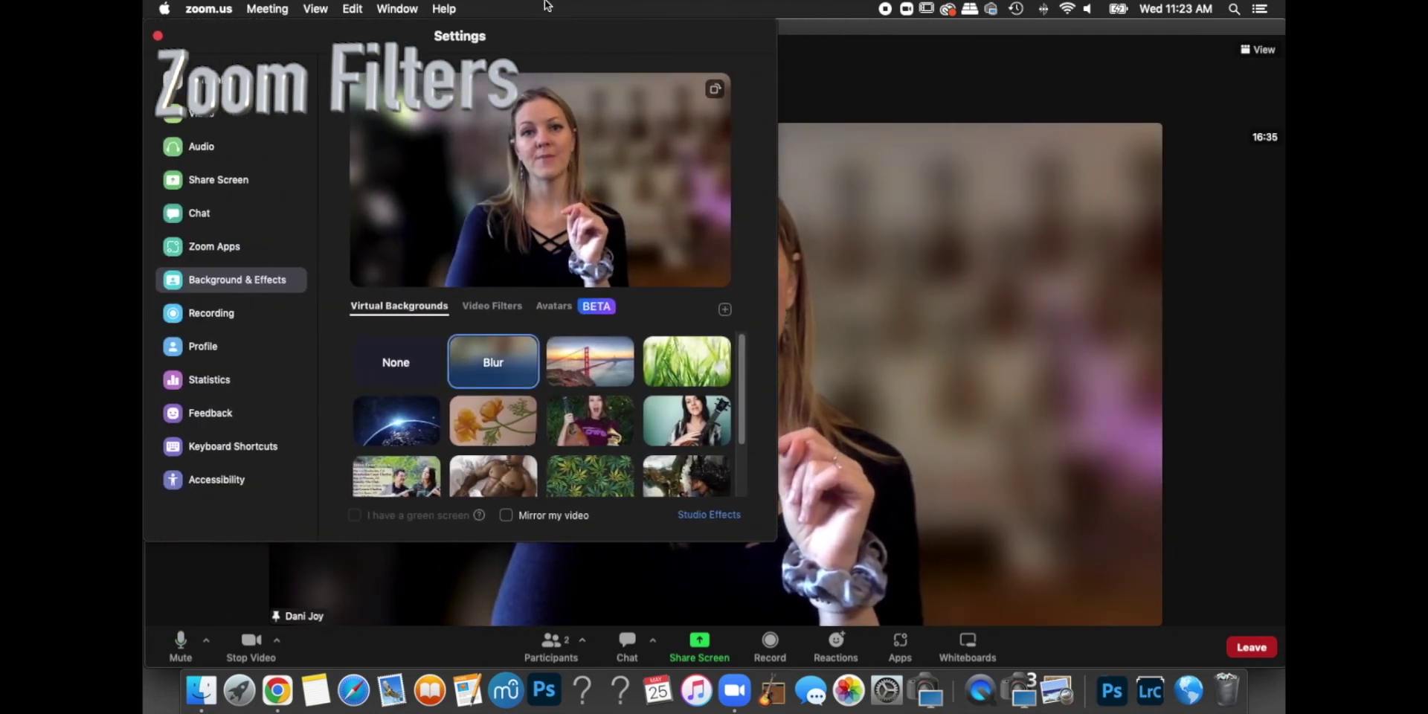
left_click_drag(533, 38, 316, 38)
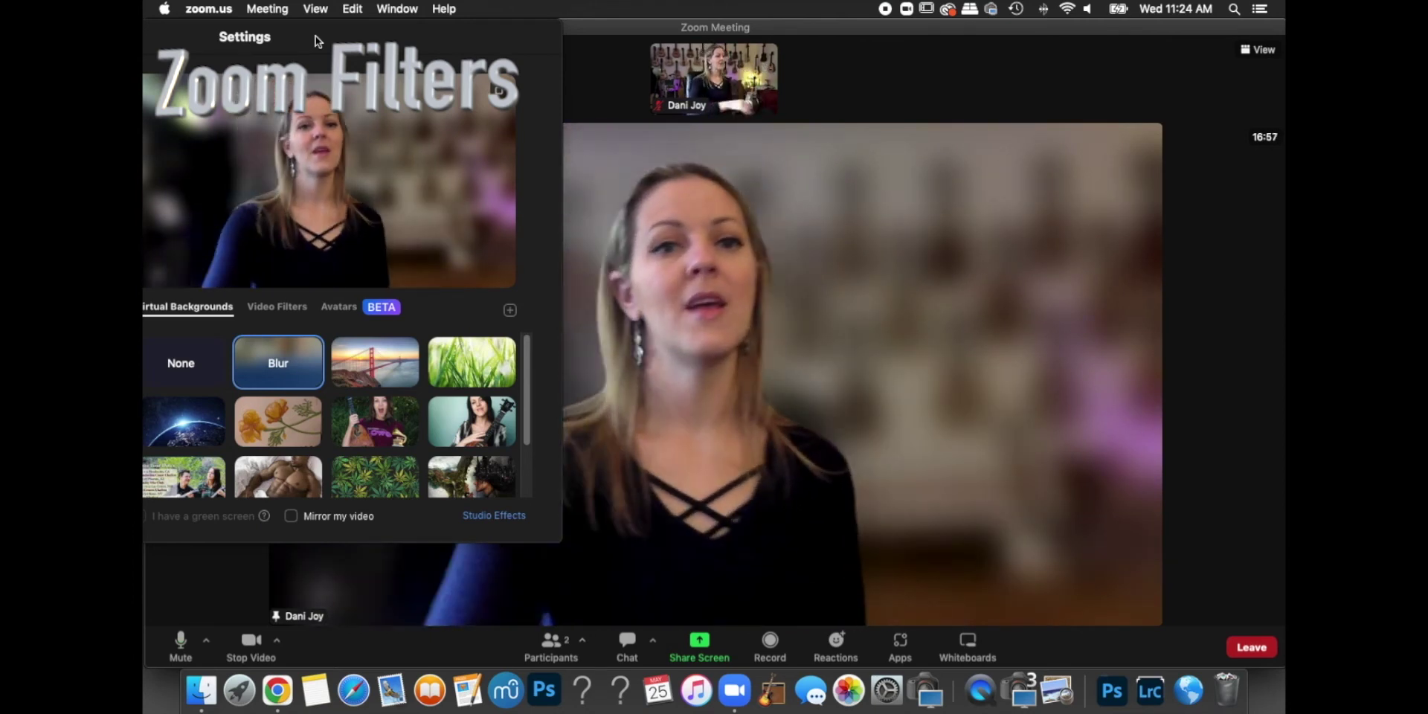
Try the bridge, grass and Earth-from-space virtual backgrounds, and set the background back to None
left_click(377, 362)
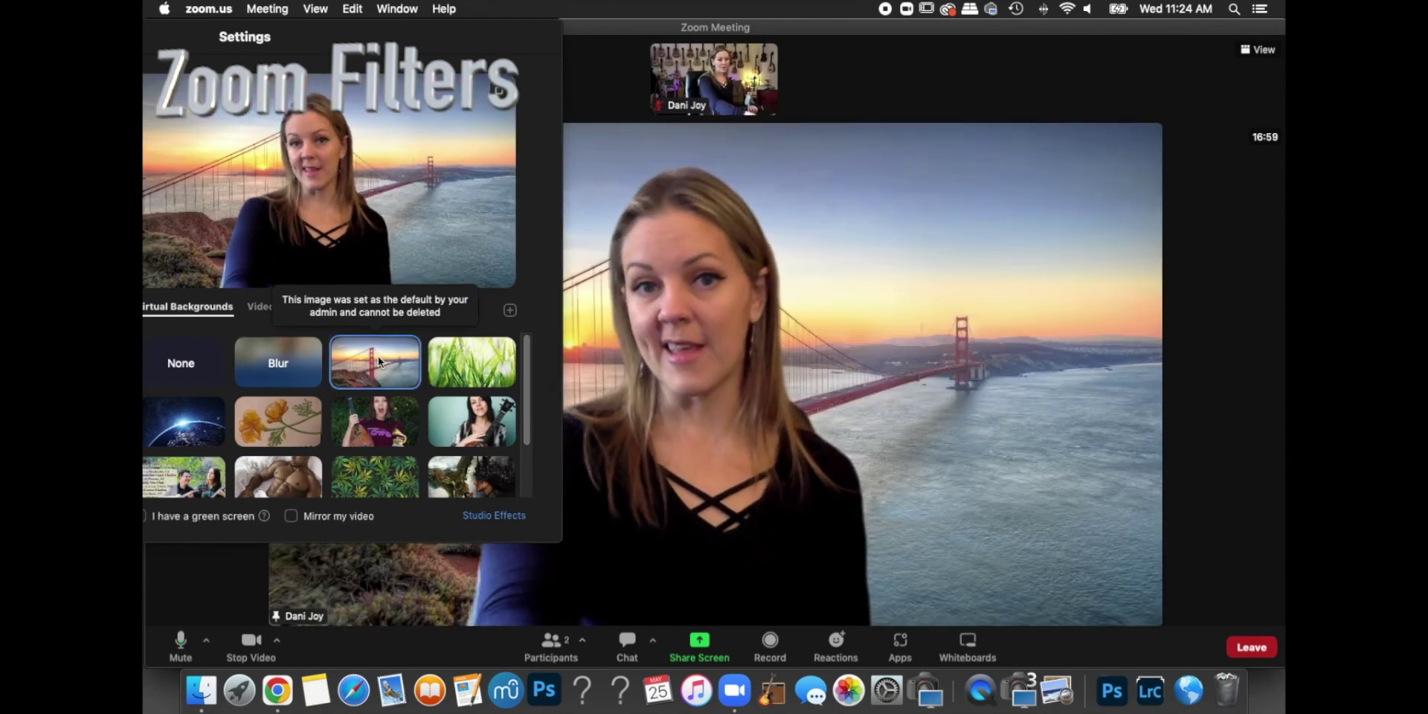
left_click(491, 383)
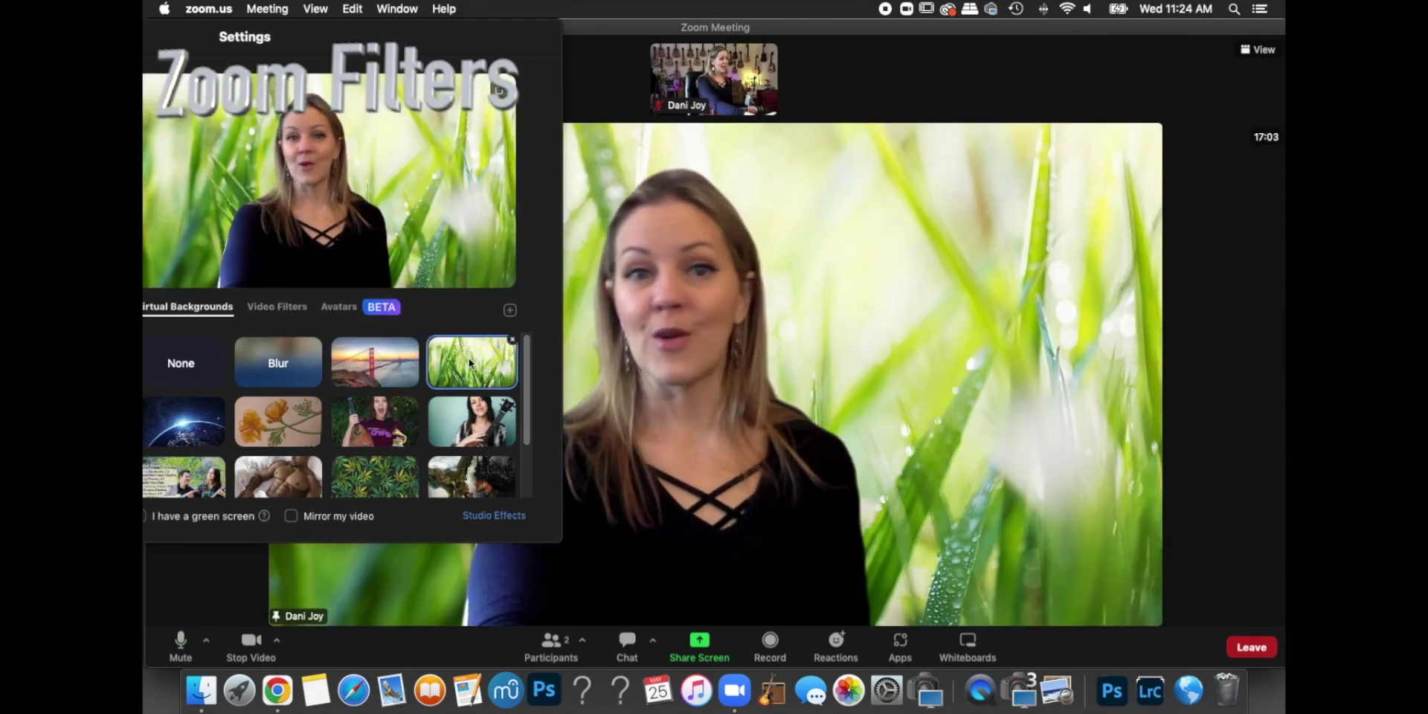
left_click(173, 425)
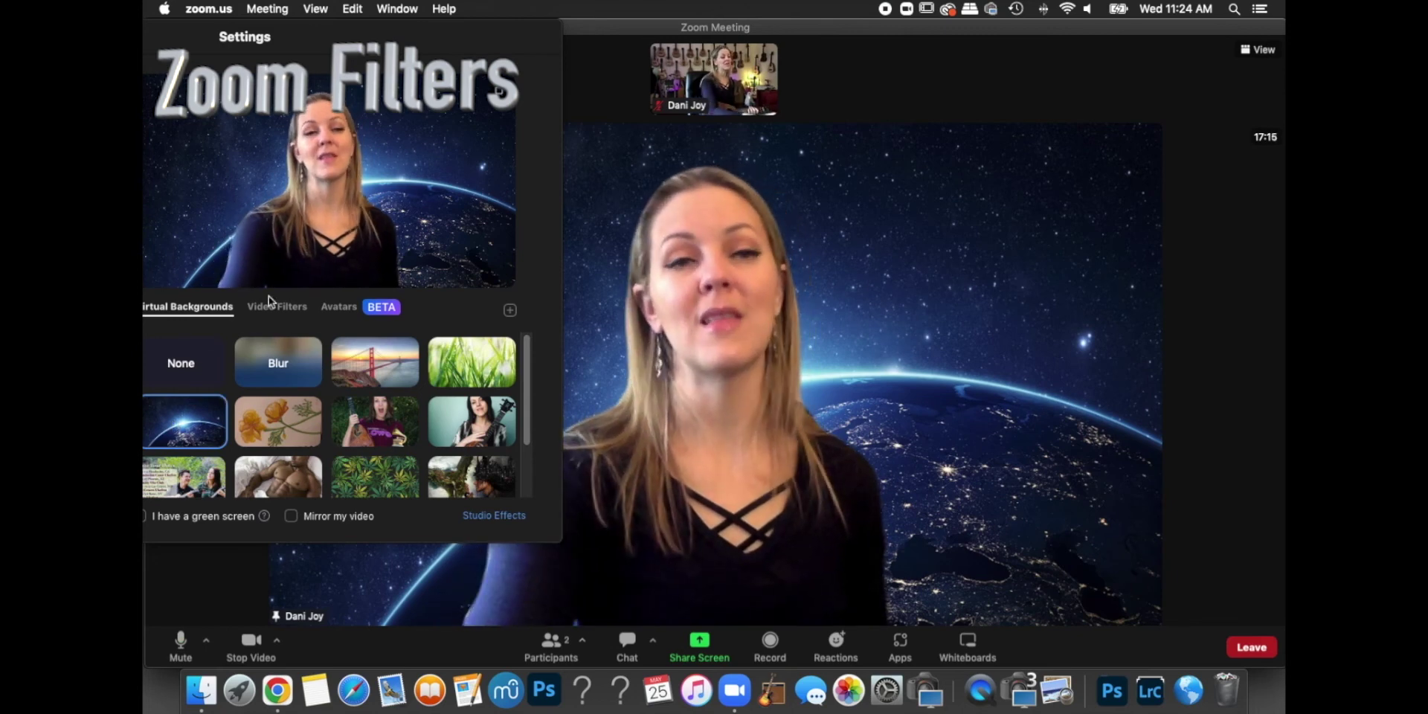
left_click_drag(385, 28, 686, 40)
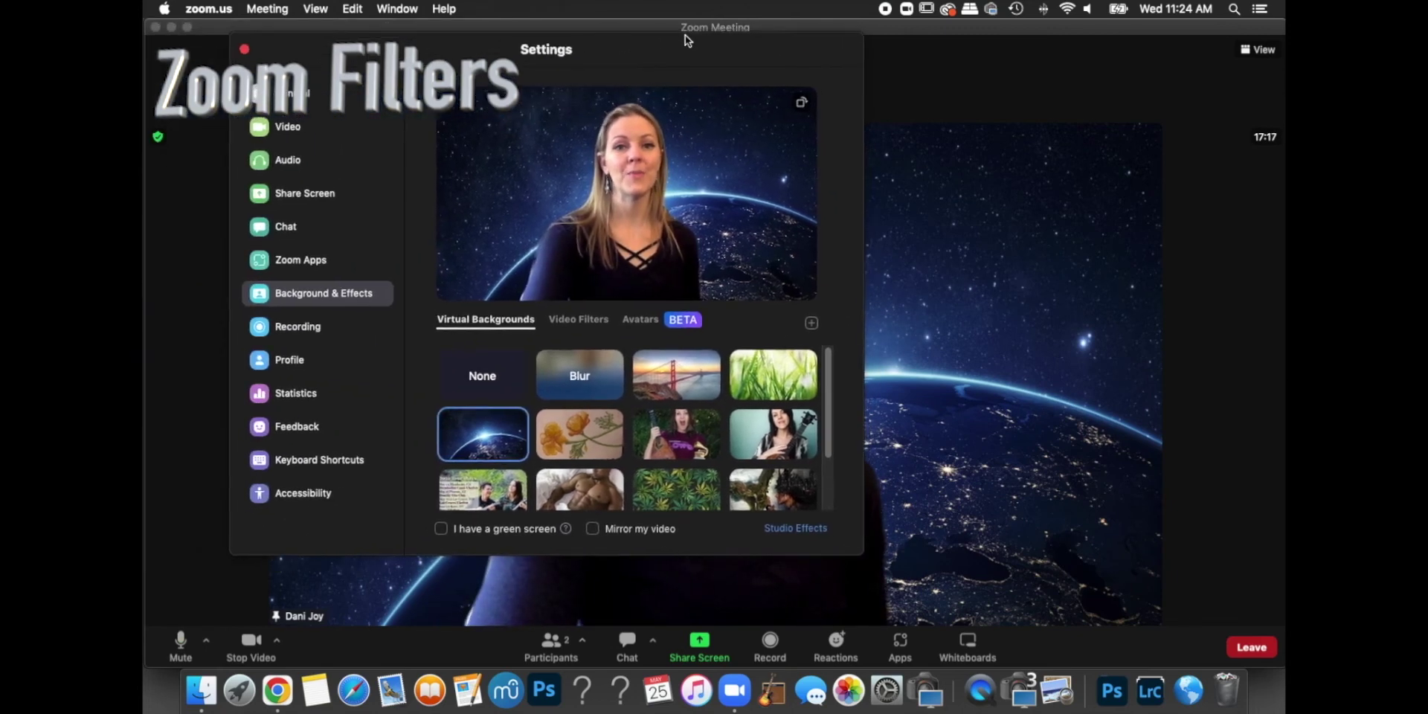
left_click(488, 384)
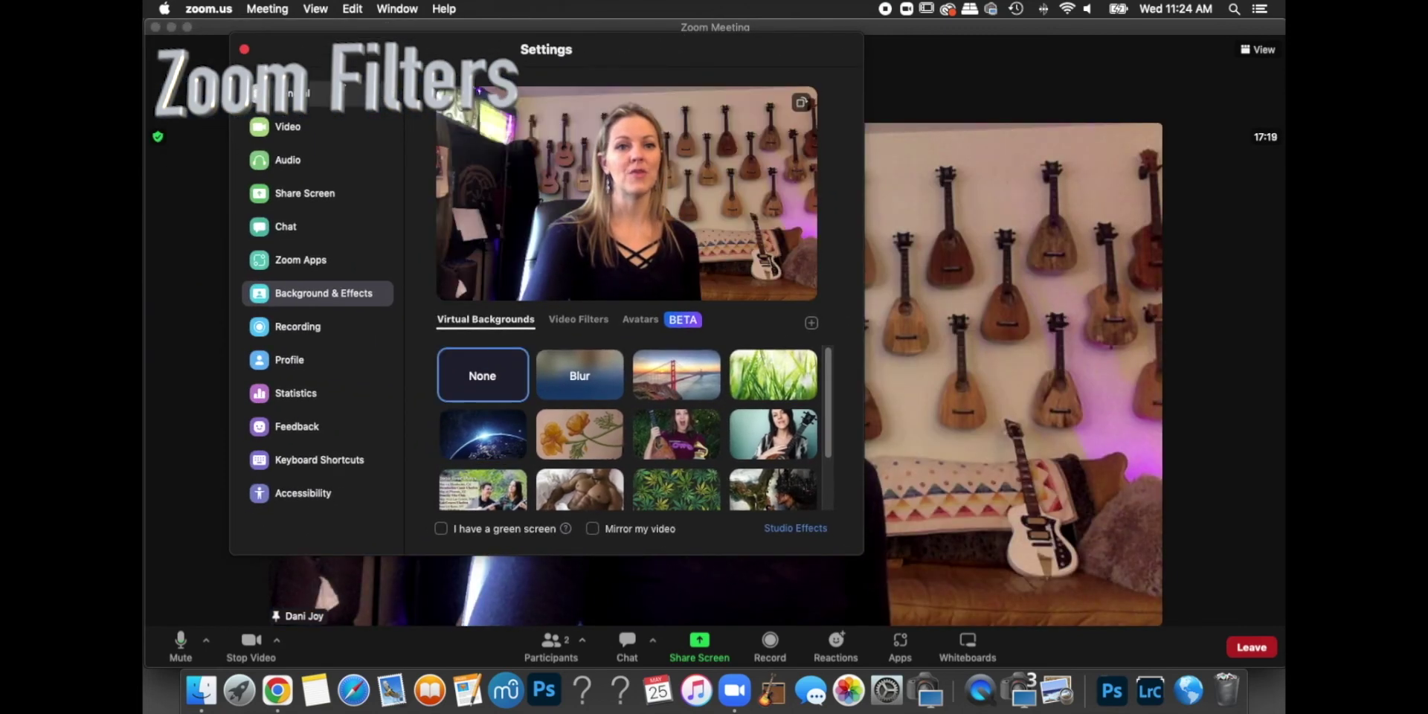
Reopen the settings at the video filters and move the window aside to uncover the main video
left_click(244, 49)
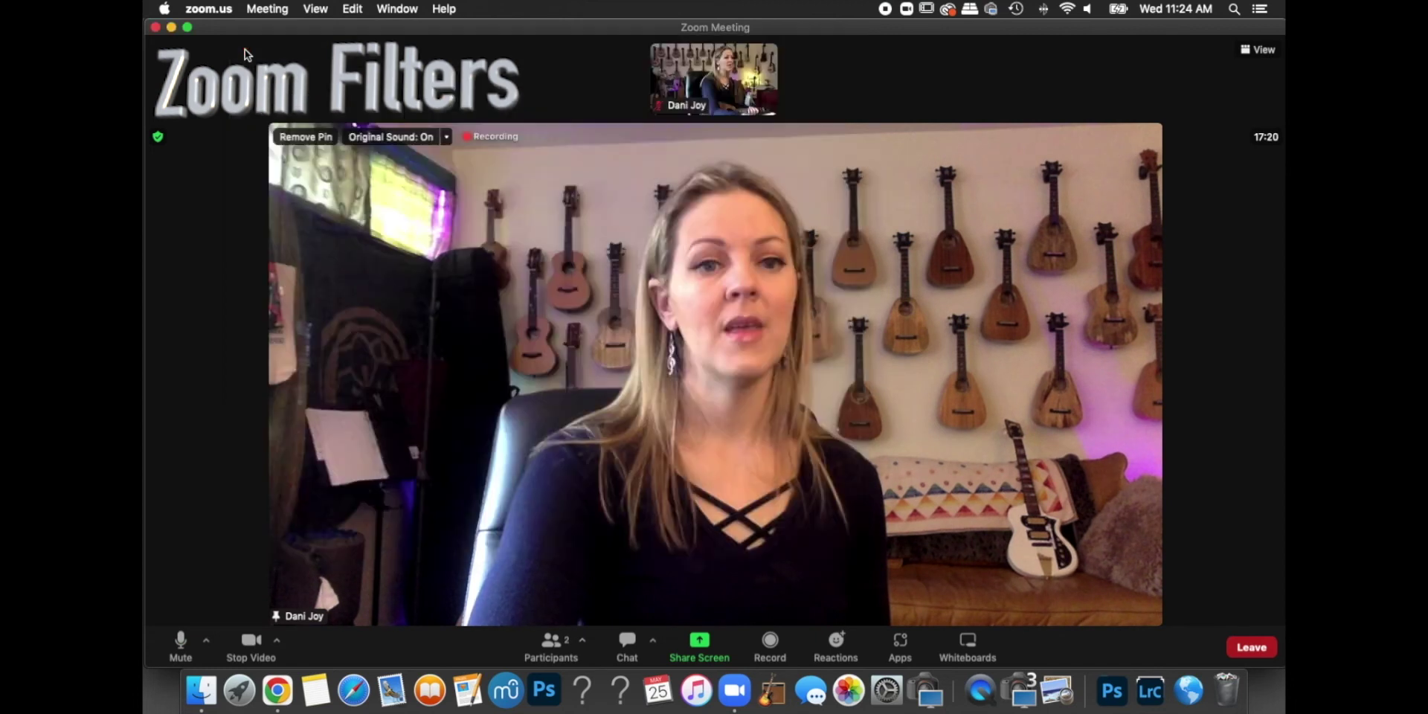
left_click(277, 642)
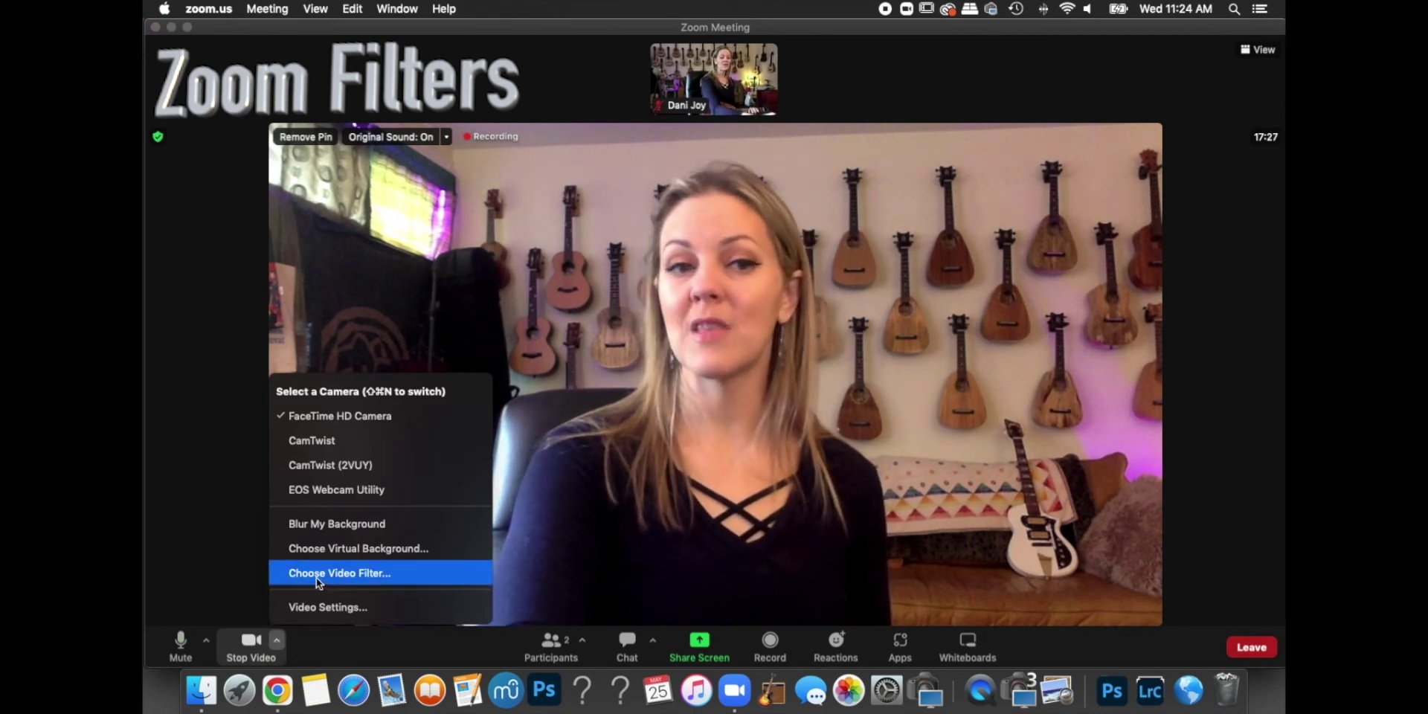
left_click(370, 575)
left_click_drag(595, 49, 312, 3)
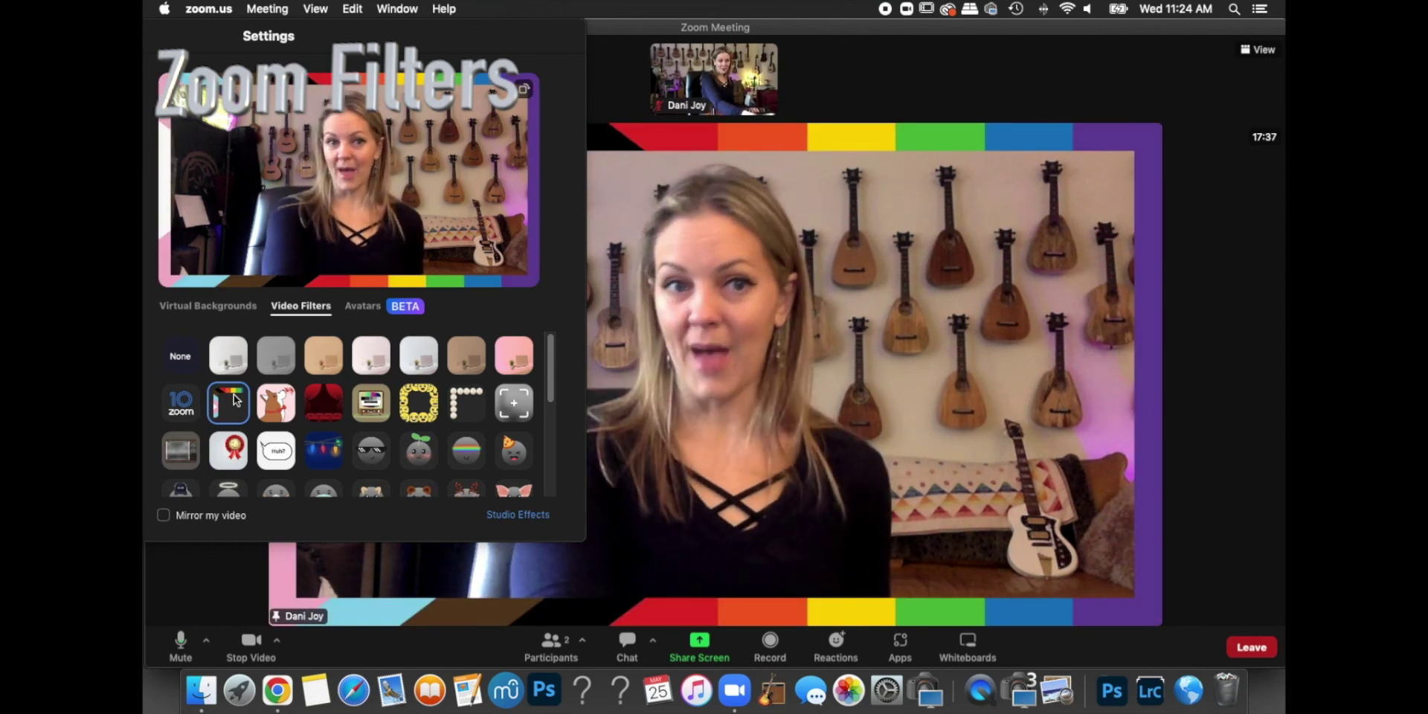
Try the dog, retro television, leaf sprout, pizza slice and bear video filters on the participant's video
left_click(282, 414)
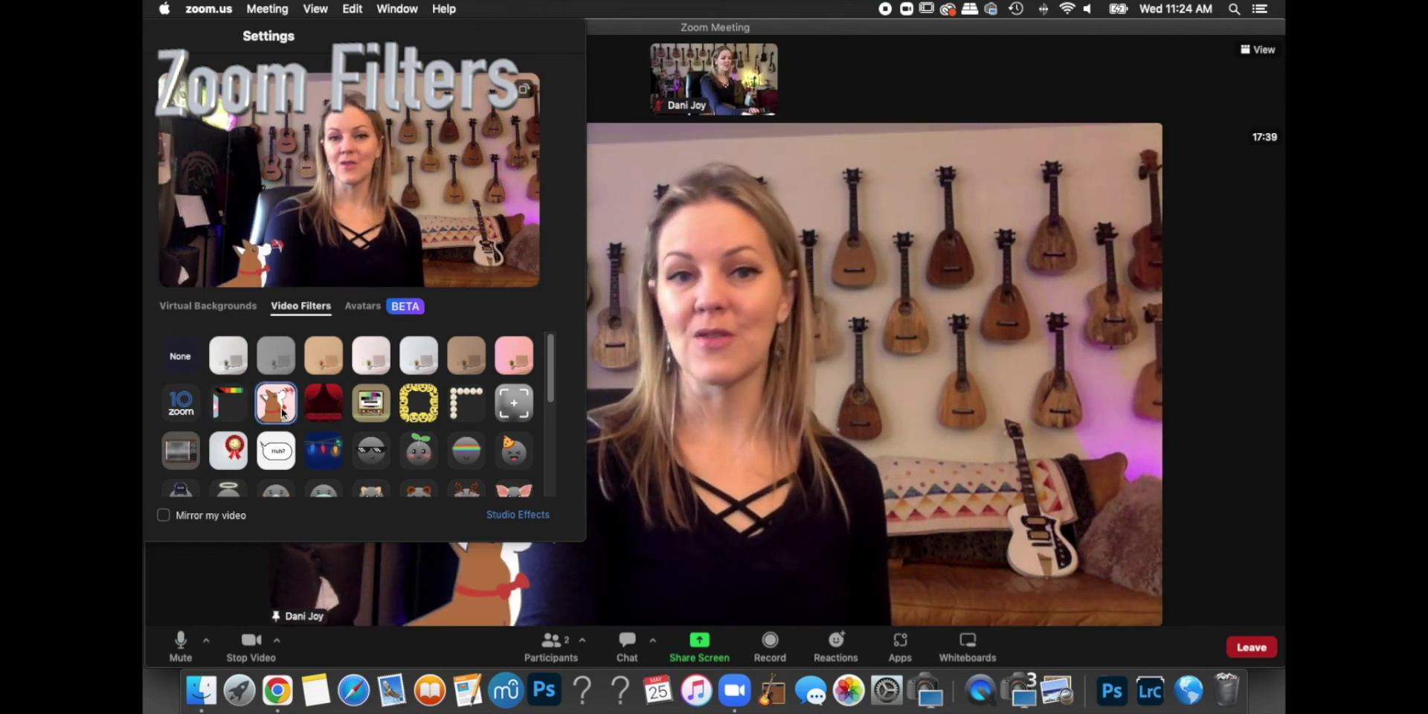
left_click_drag(510, 47, 437, 14)
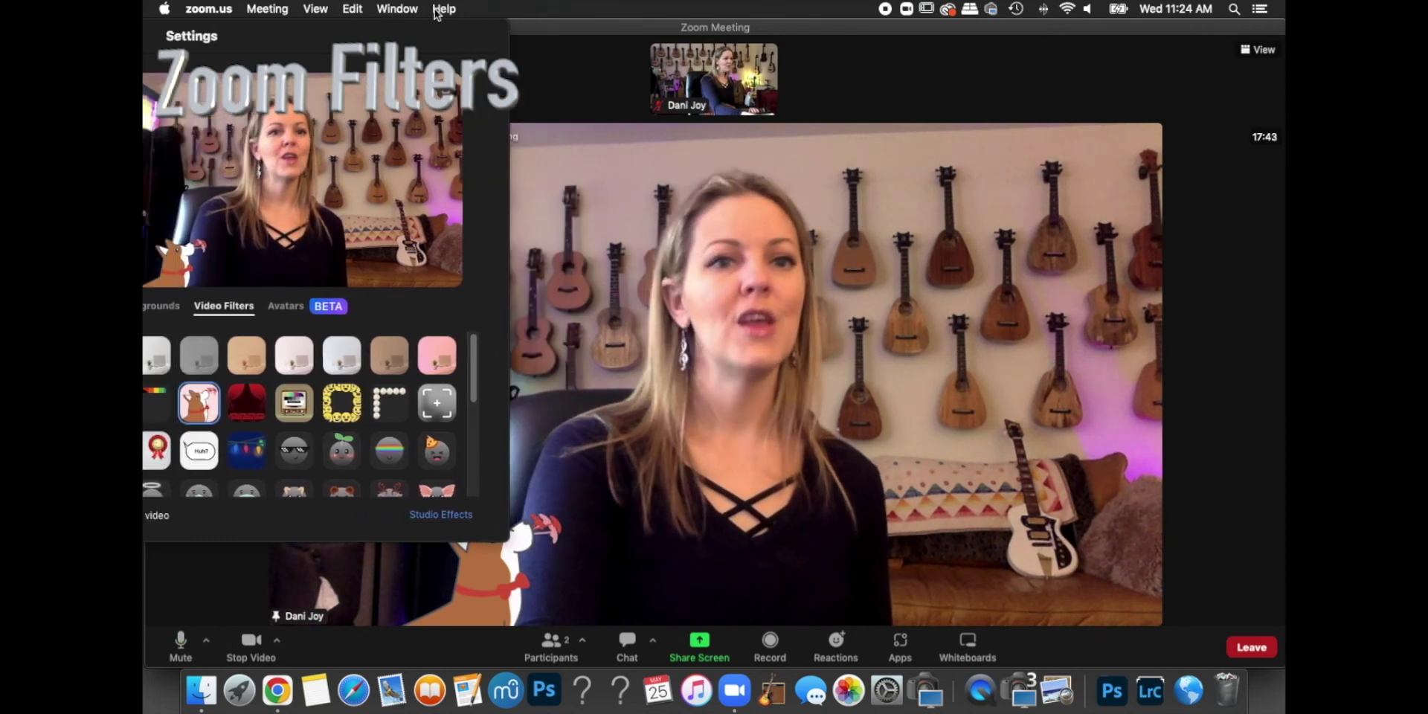
left_click(301, 406)
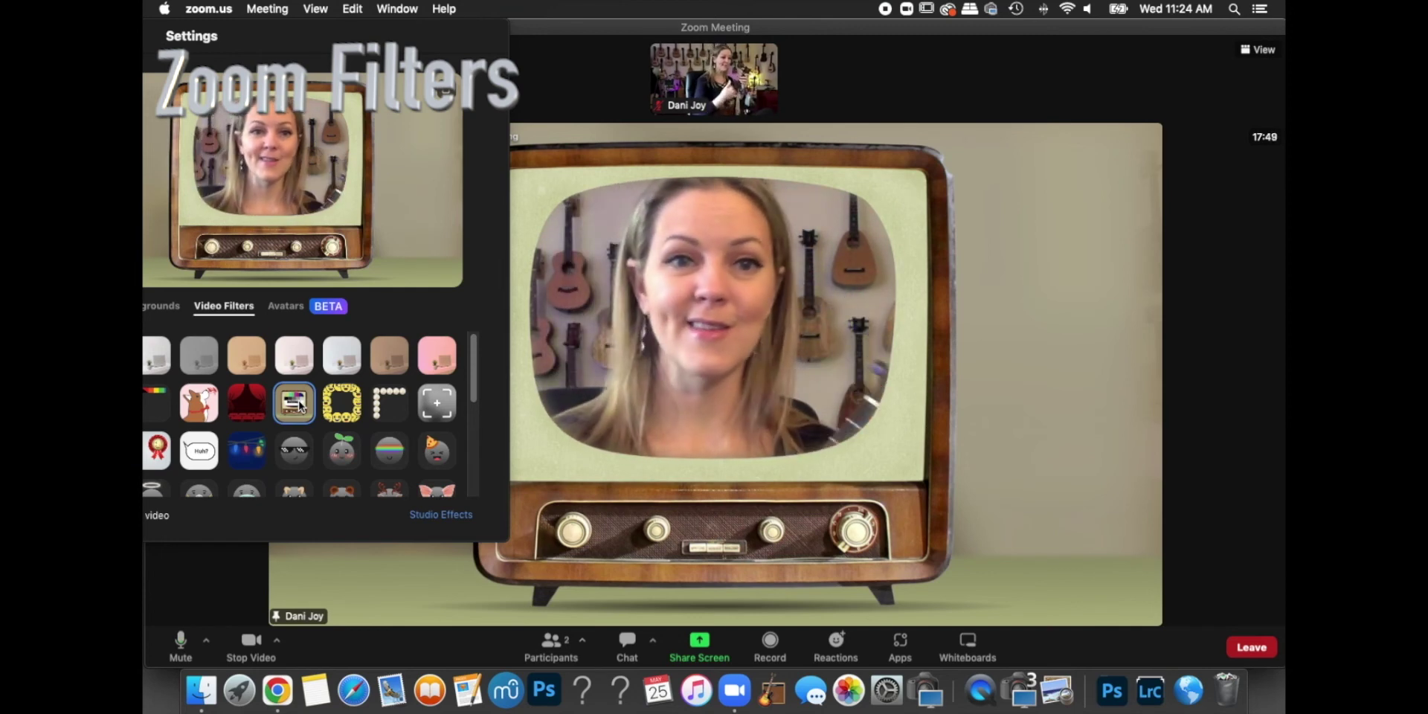
left_click(341, 458)
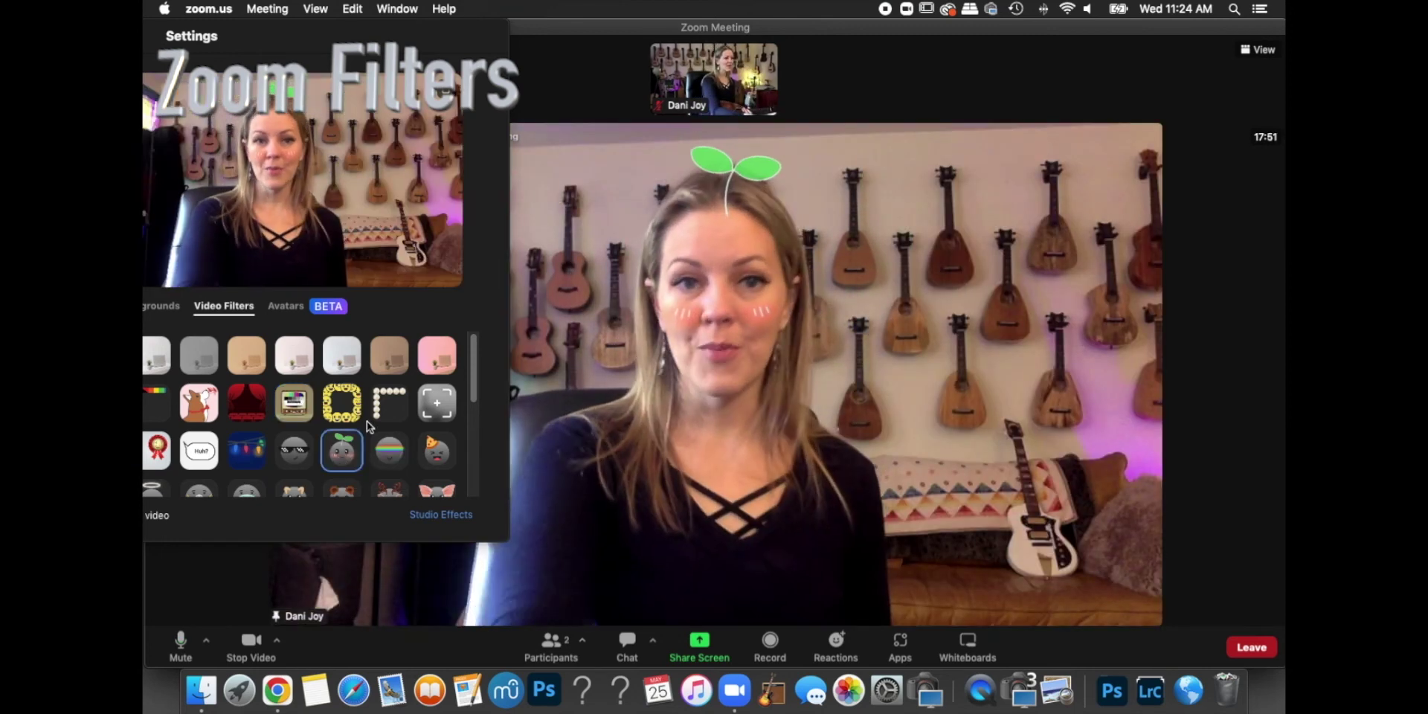
left_click(439, 453)
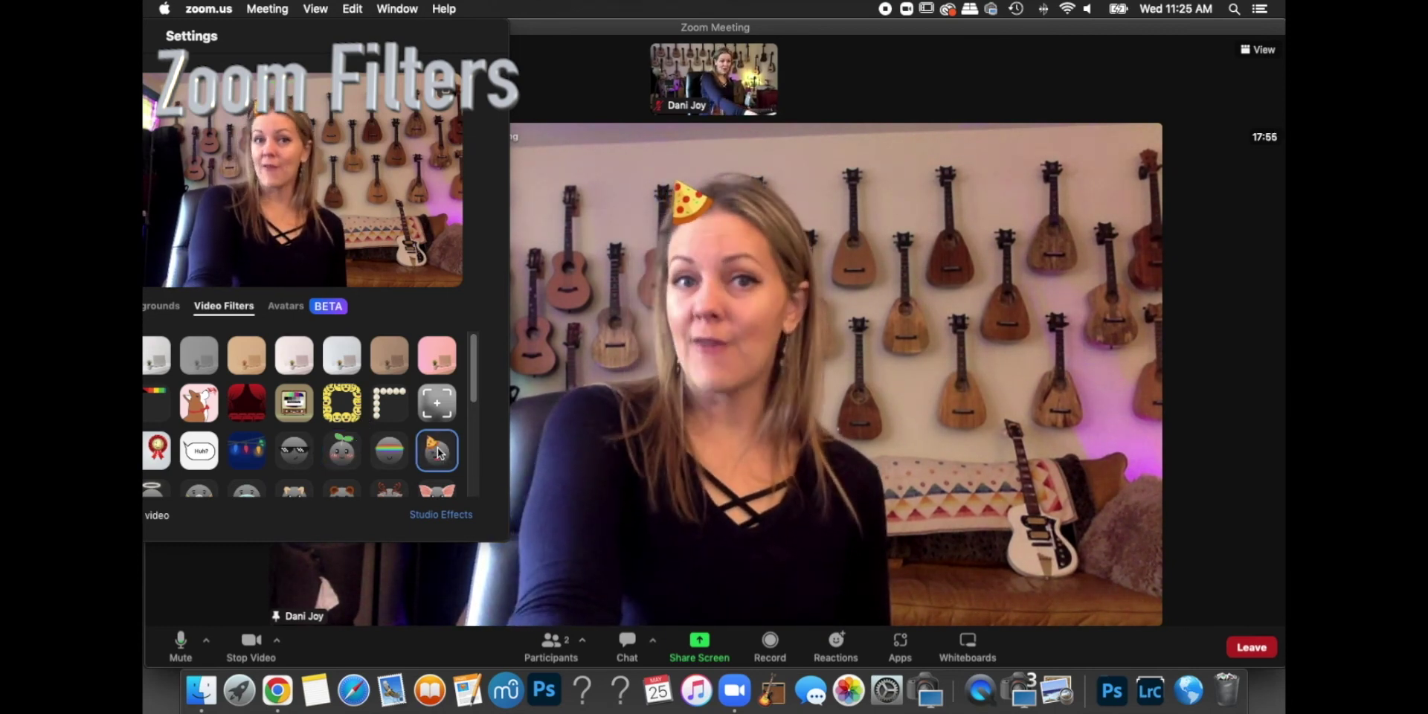
scroll(349, 411, "down", 10)
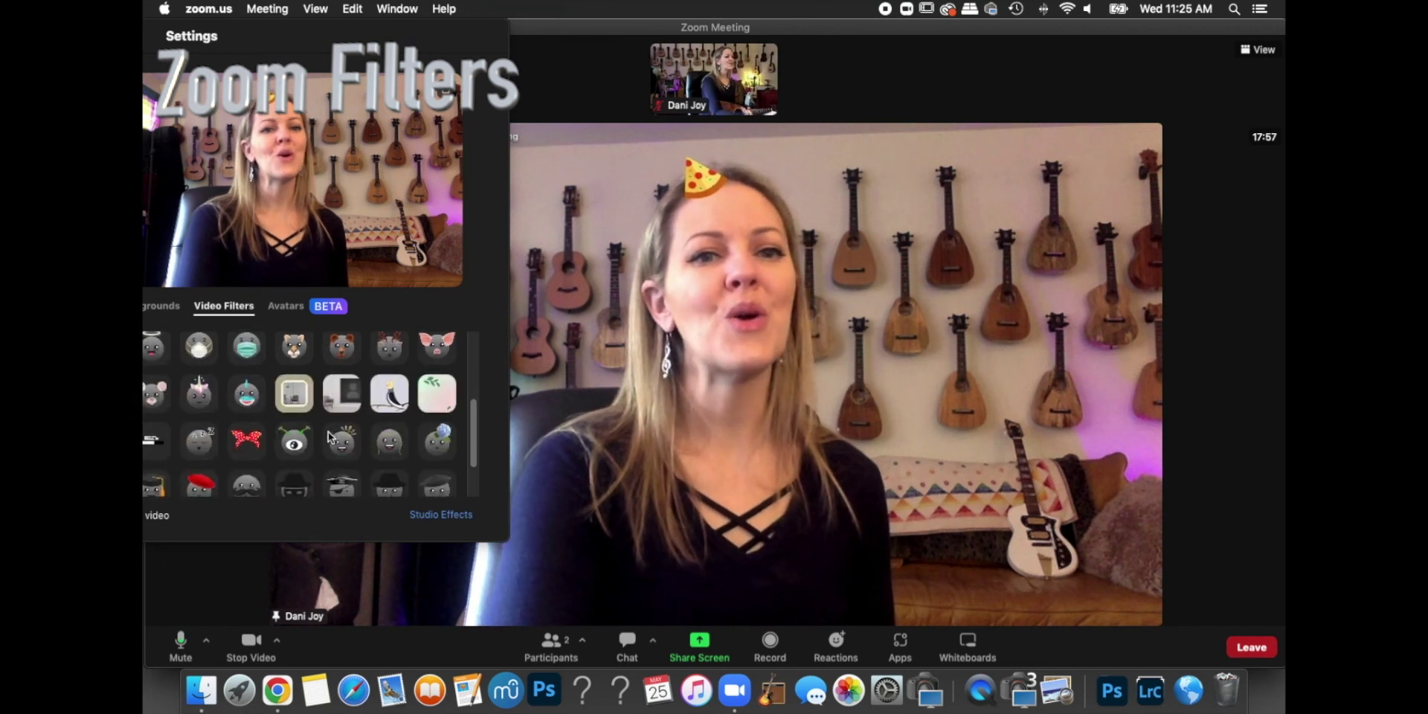
scroll(330, 436, "up", 2)
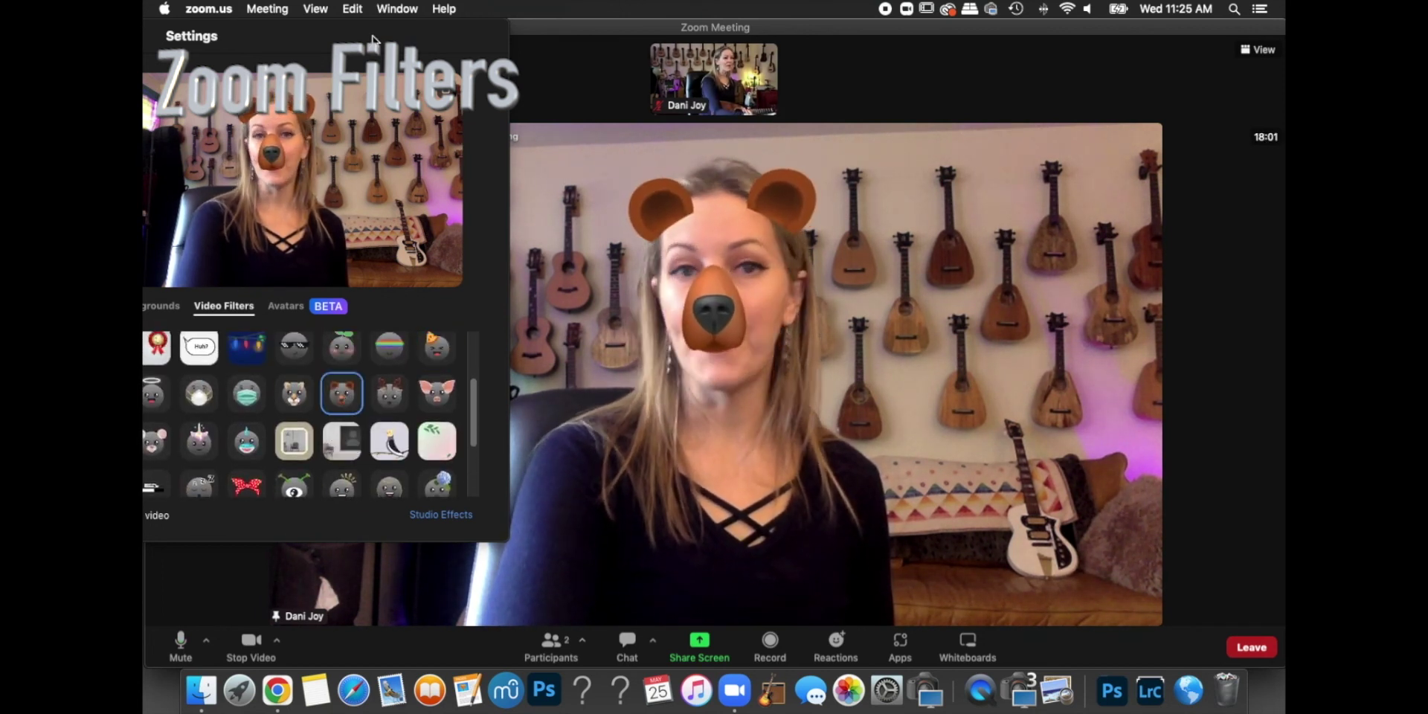
Move the settings window back into view and set the video filter to None
left_click_drag(373, 38, 519, 47)
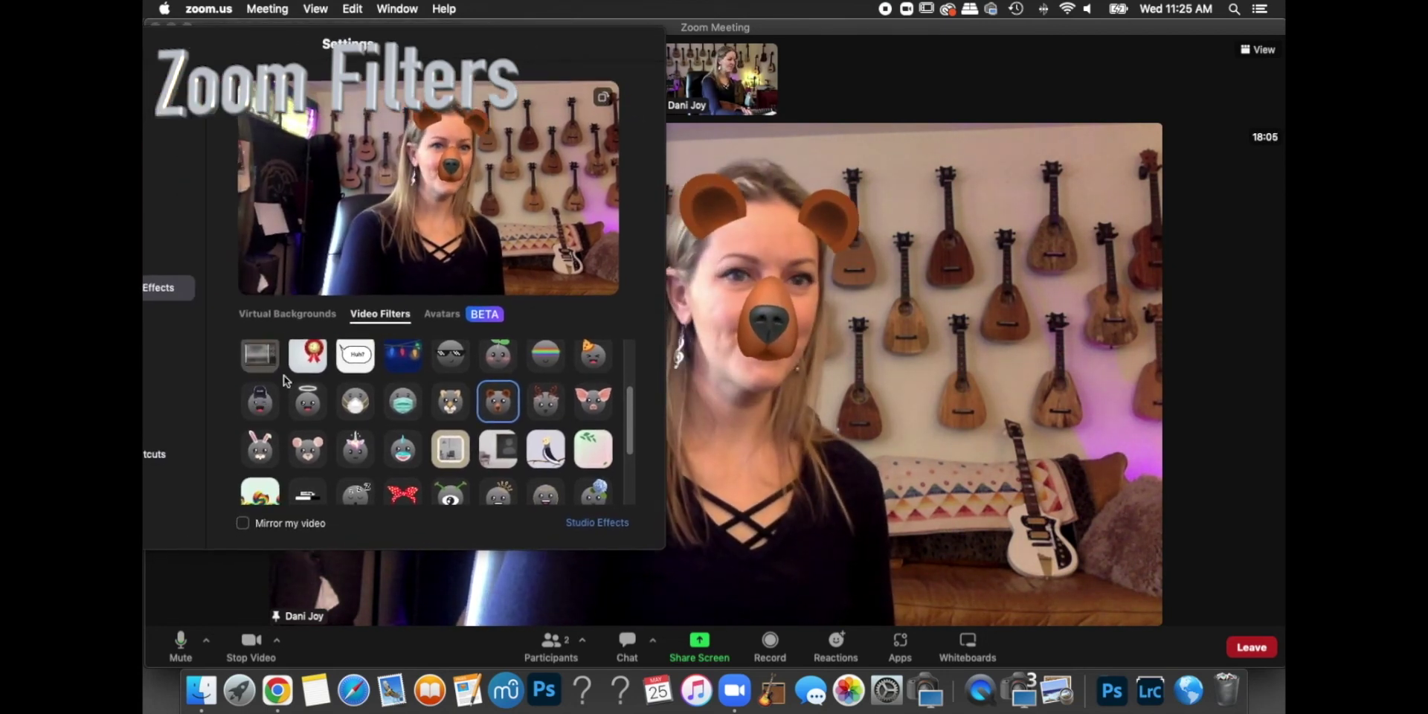
scroll(283, 375, "up", 5)
left_click(262, 366)
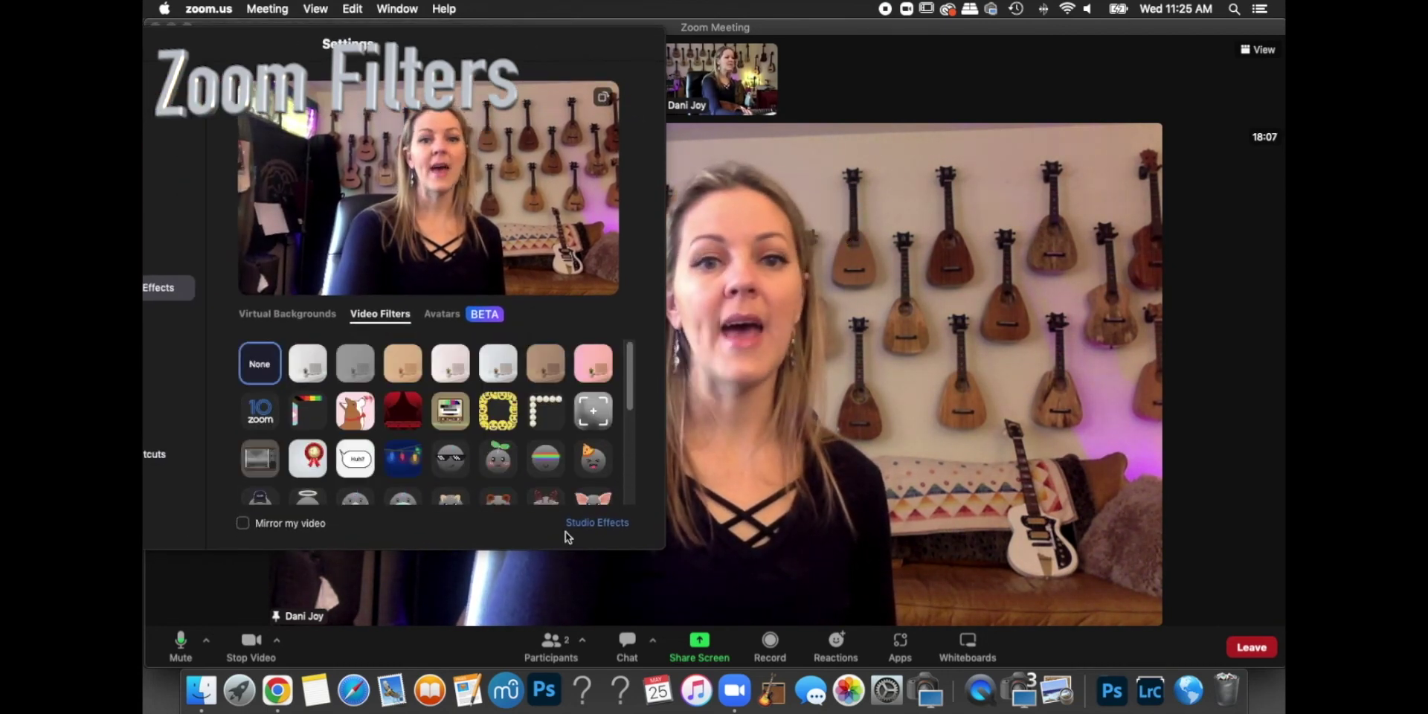
Open Studio Effects beside the main video and apply the Soft Arch eyebrows and the Chevron moustache
left_click(599, 523)
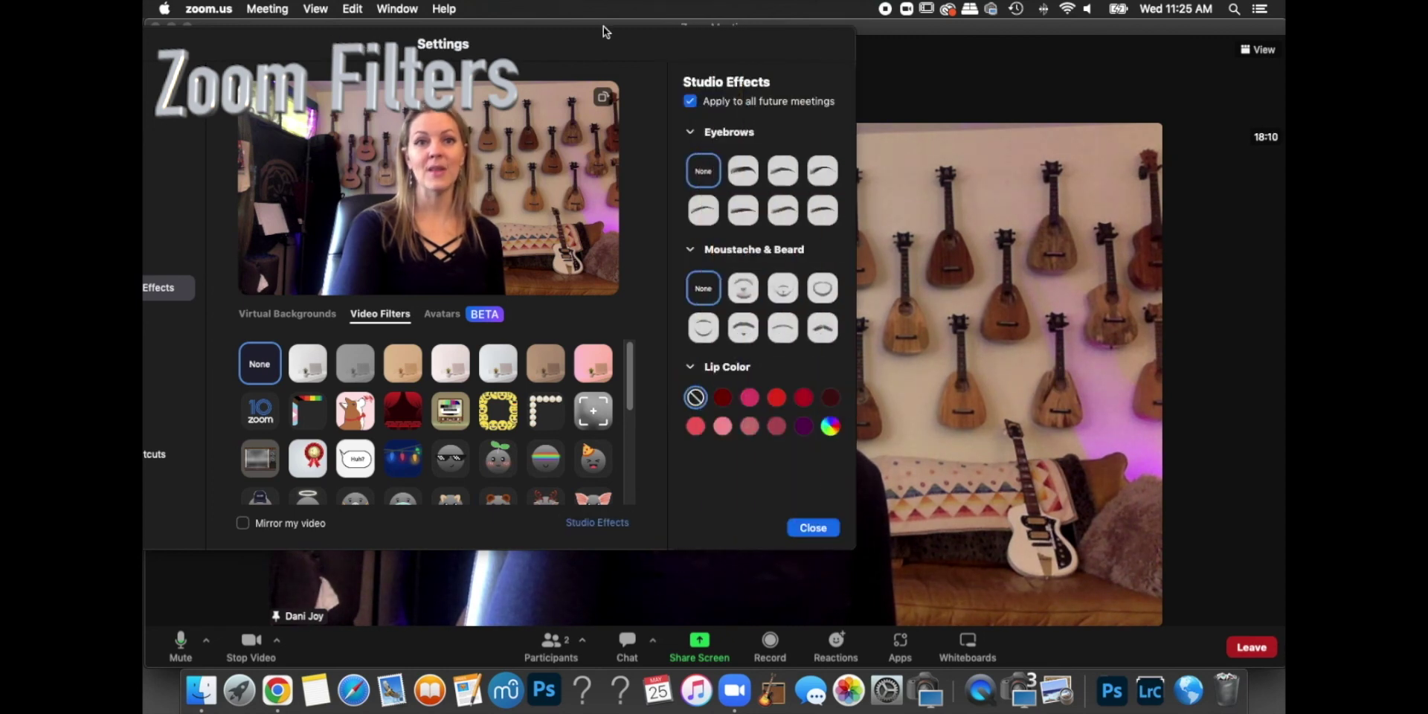
left_click_drag(609, 42, 154, 37)
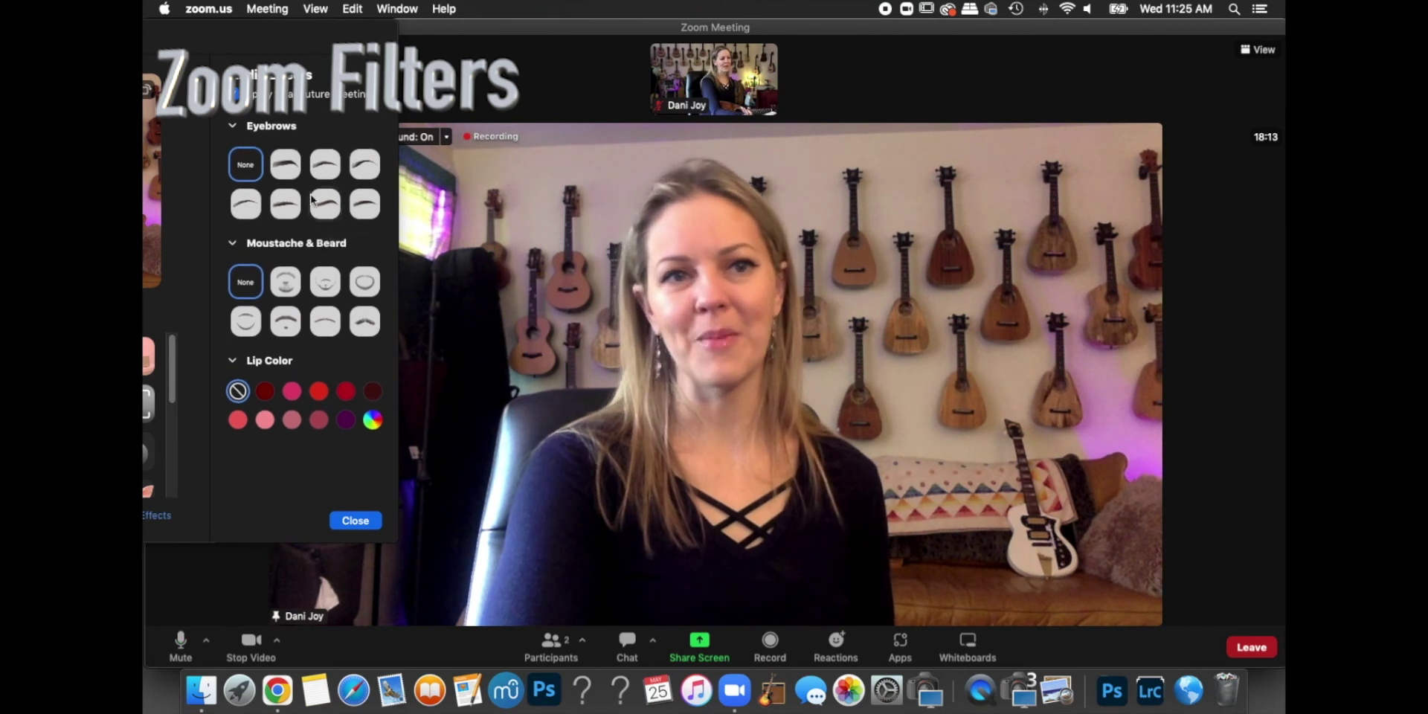
left_click(287, 162)
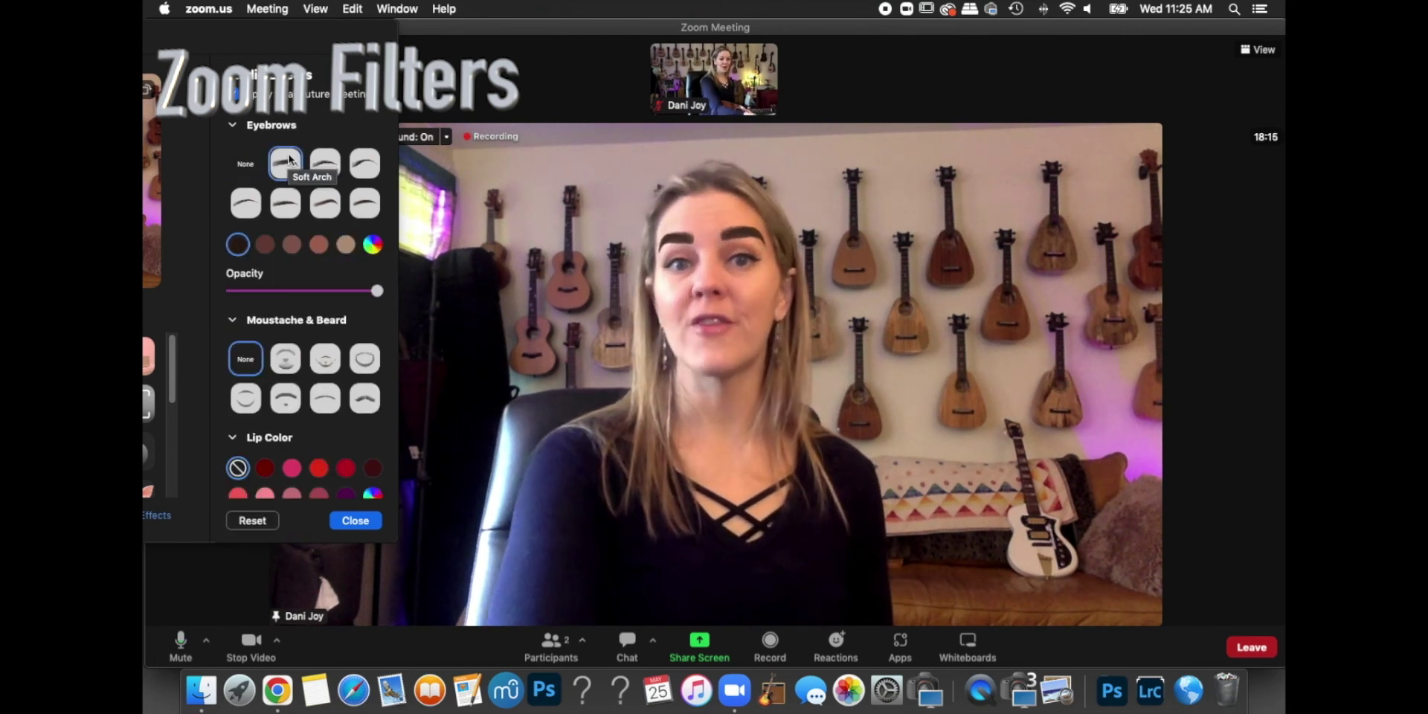
left_click(365, 399)
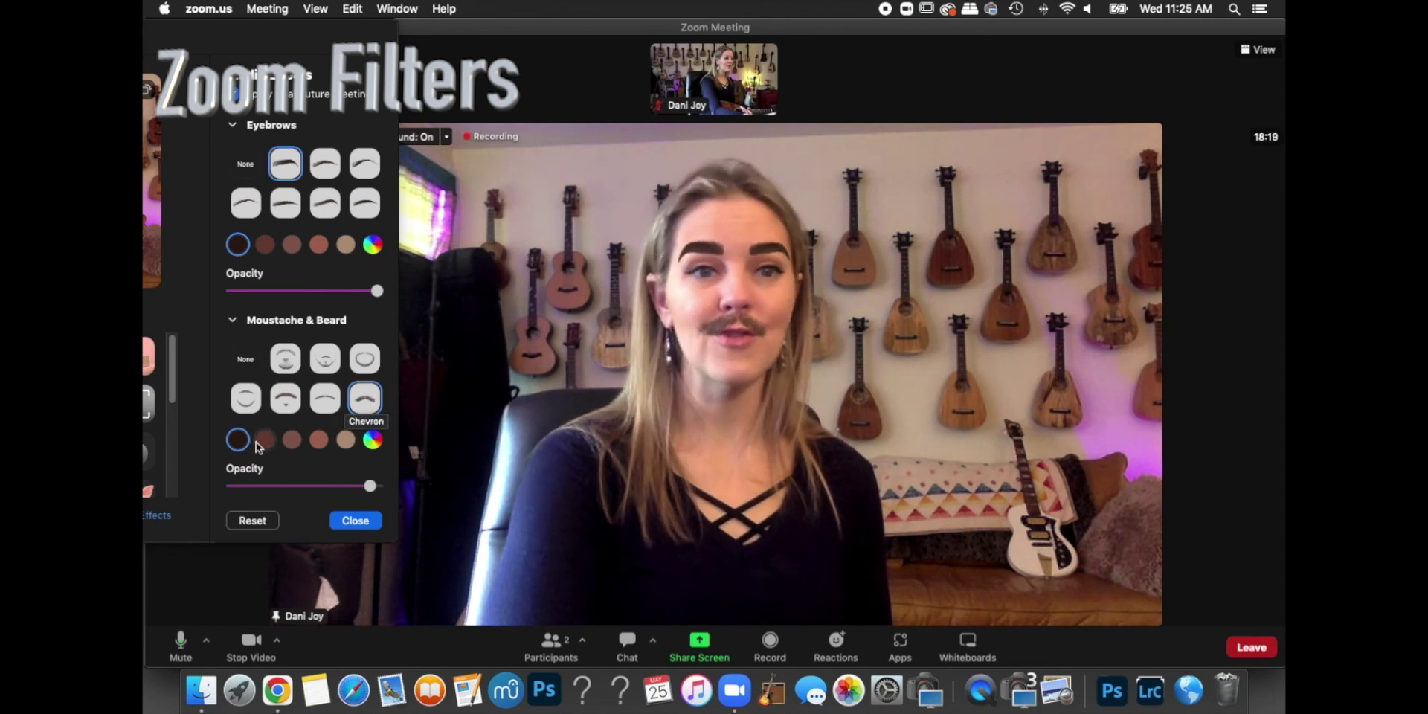
Give the moustache a custom bright green color
left_click(373, 442)
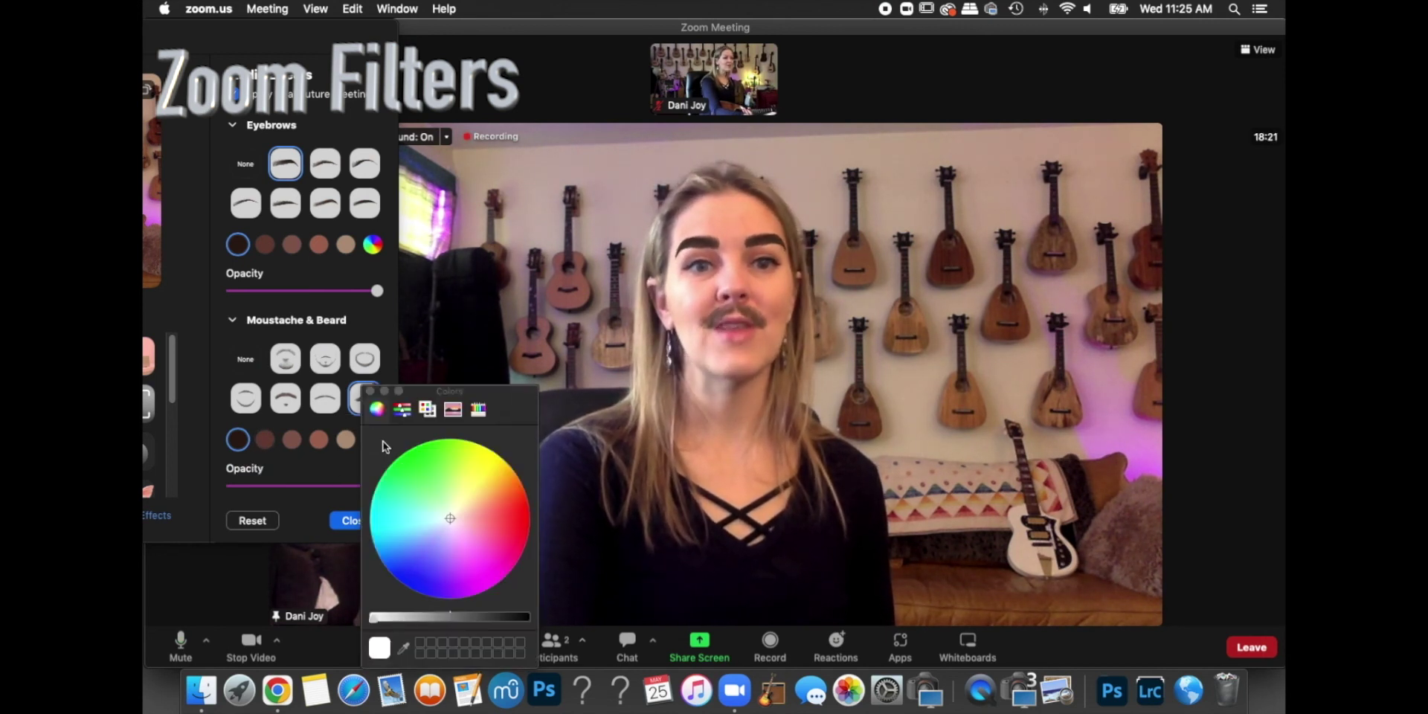
left_click(433, 446)
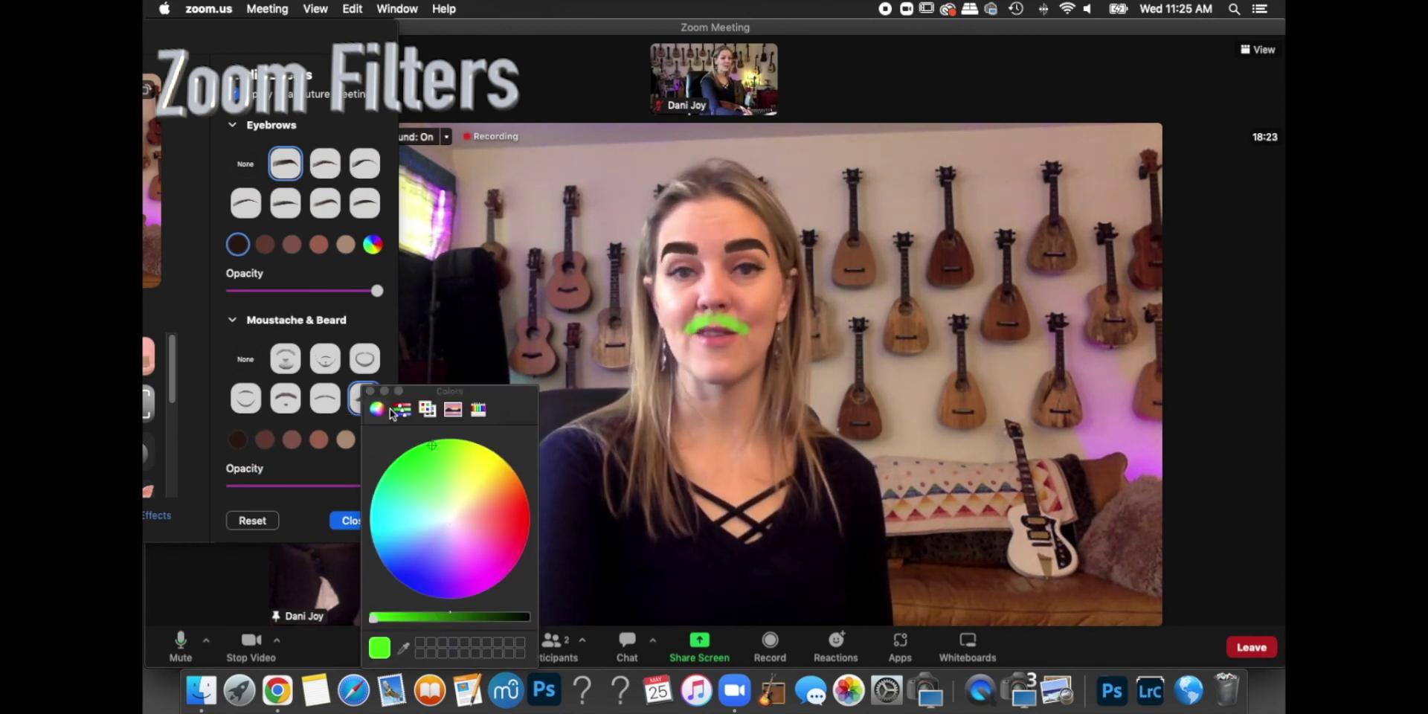
left_click(370, 390)
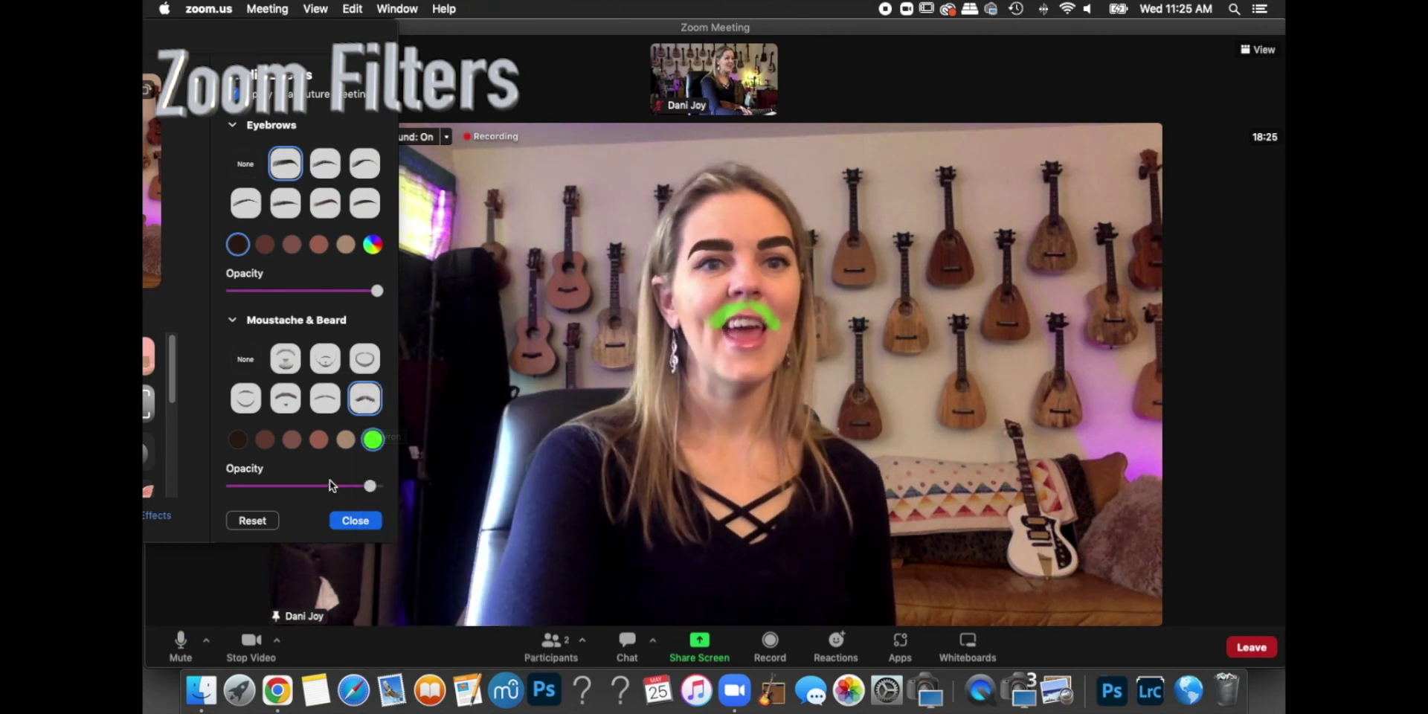
Try the dark purple lip color and replace it with a custom blue
scroll(308, 454, "down", 3)
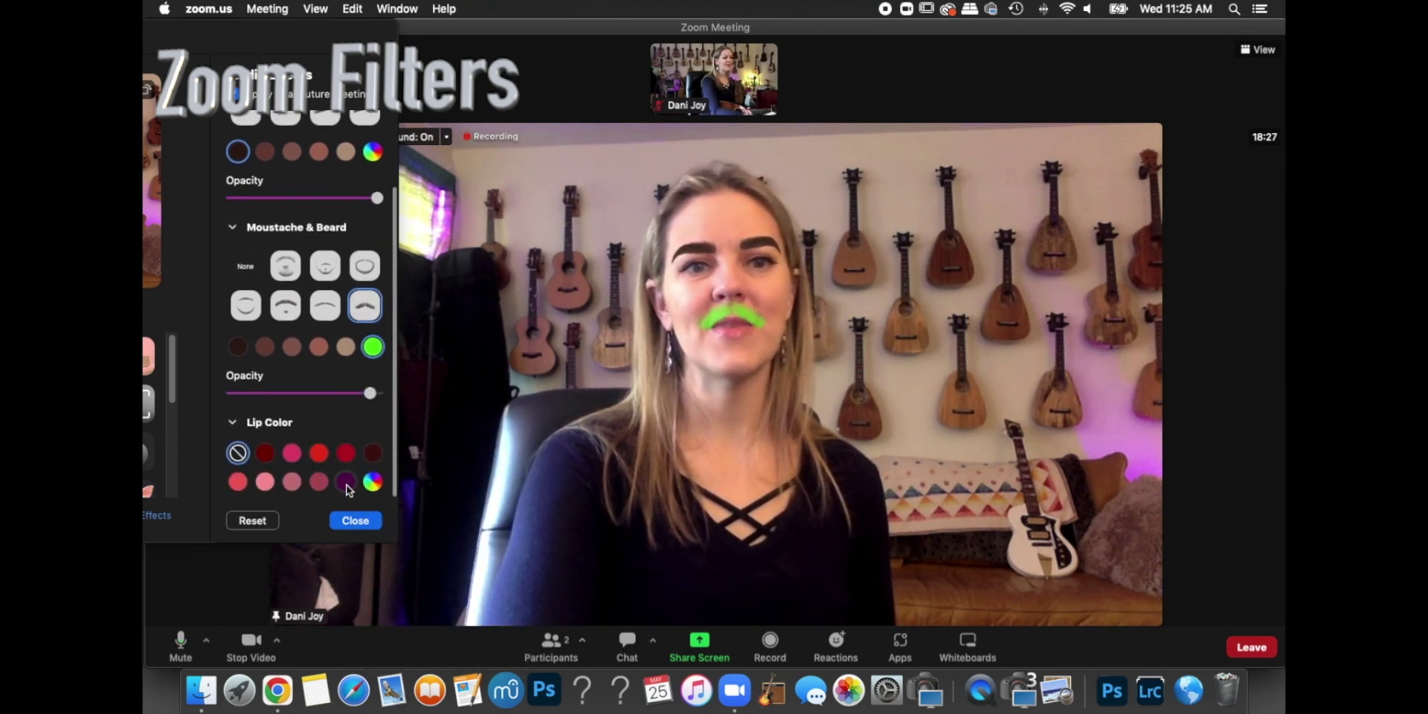
left_click(346, 482)
left_click(373, 483)
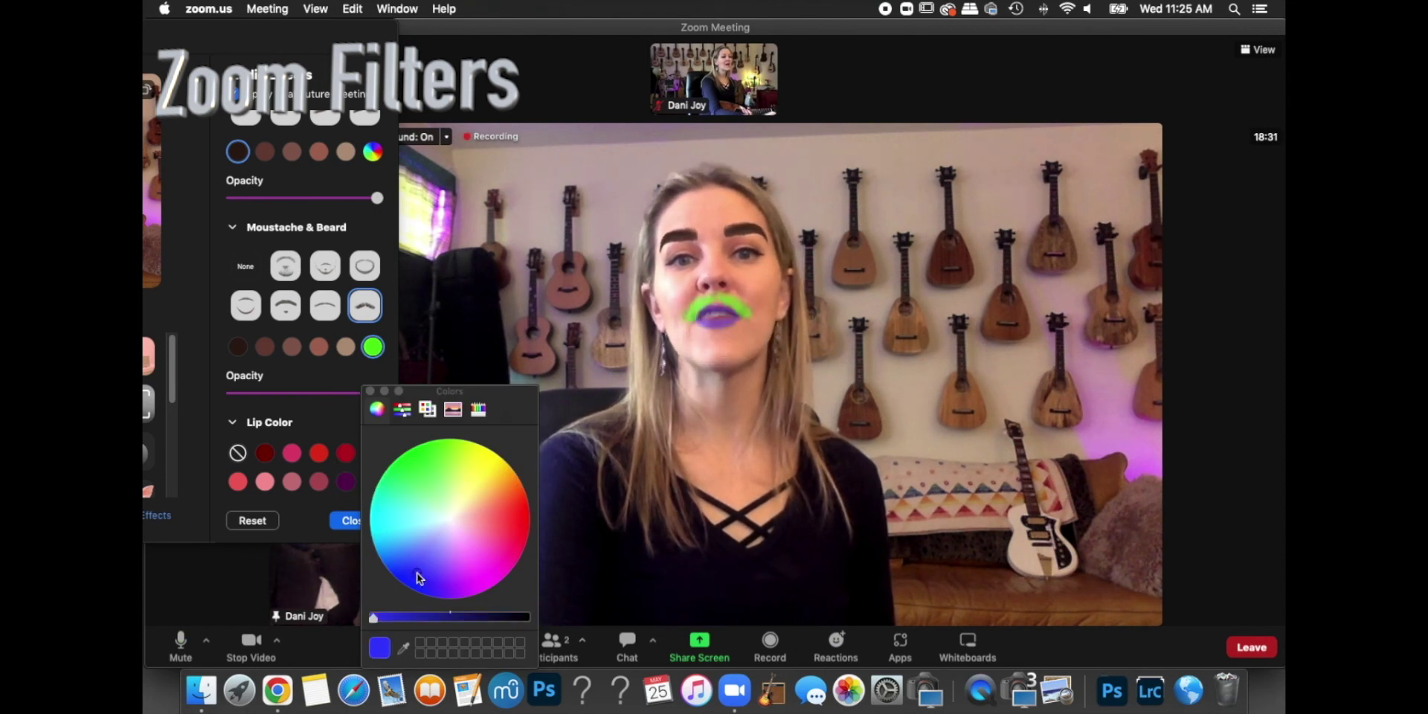
left_click(372, 392)
Give the eyebrows a custom bright green color
scroll(327, 283, "up", 3)
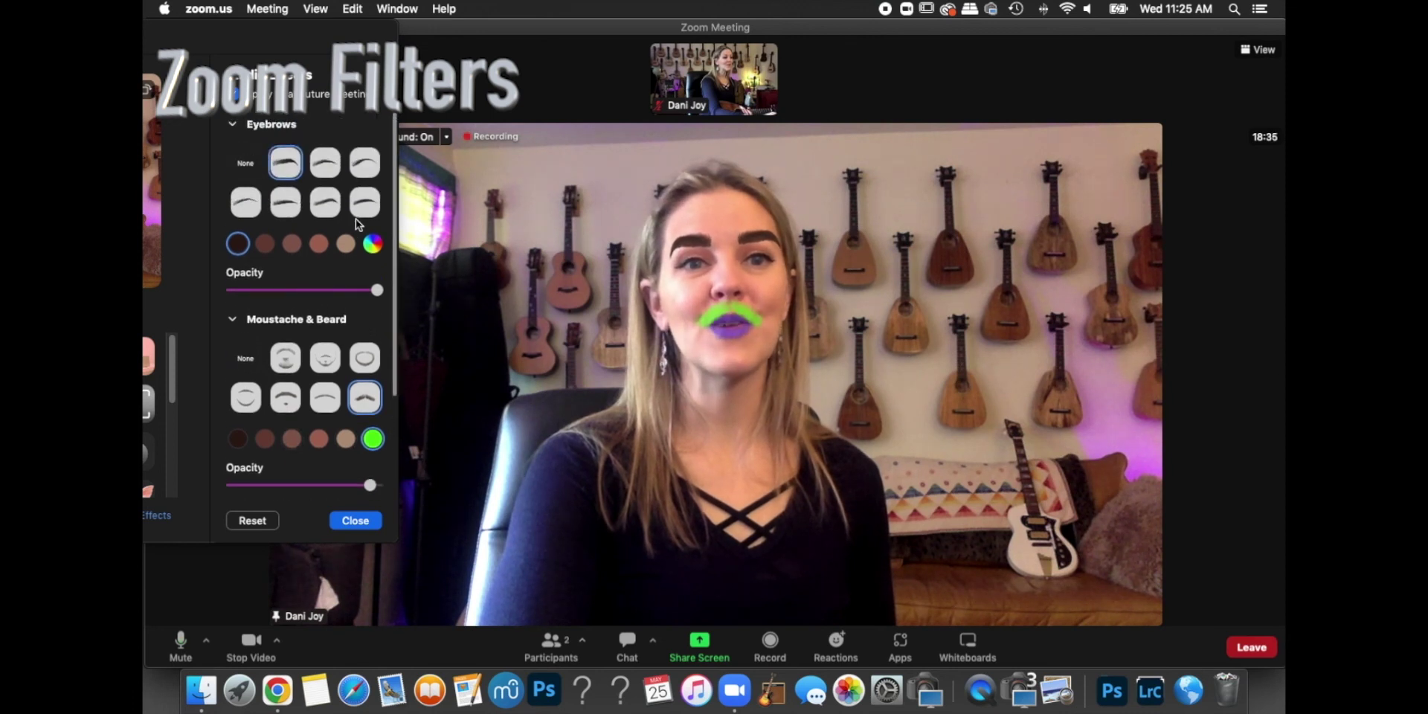
left_click(372, 244)
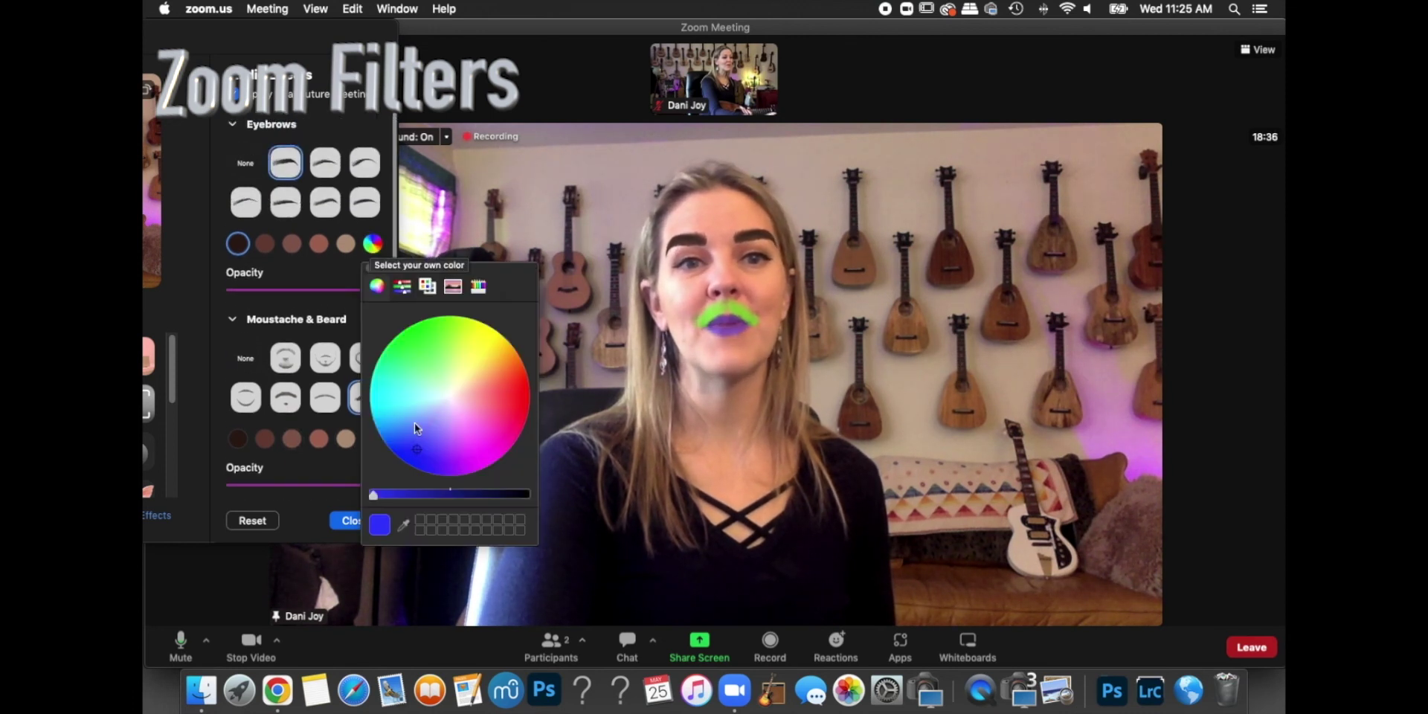
left_click(411, 335)
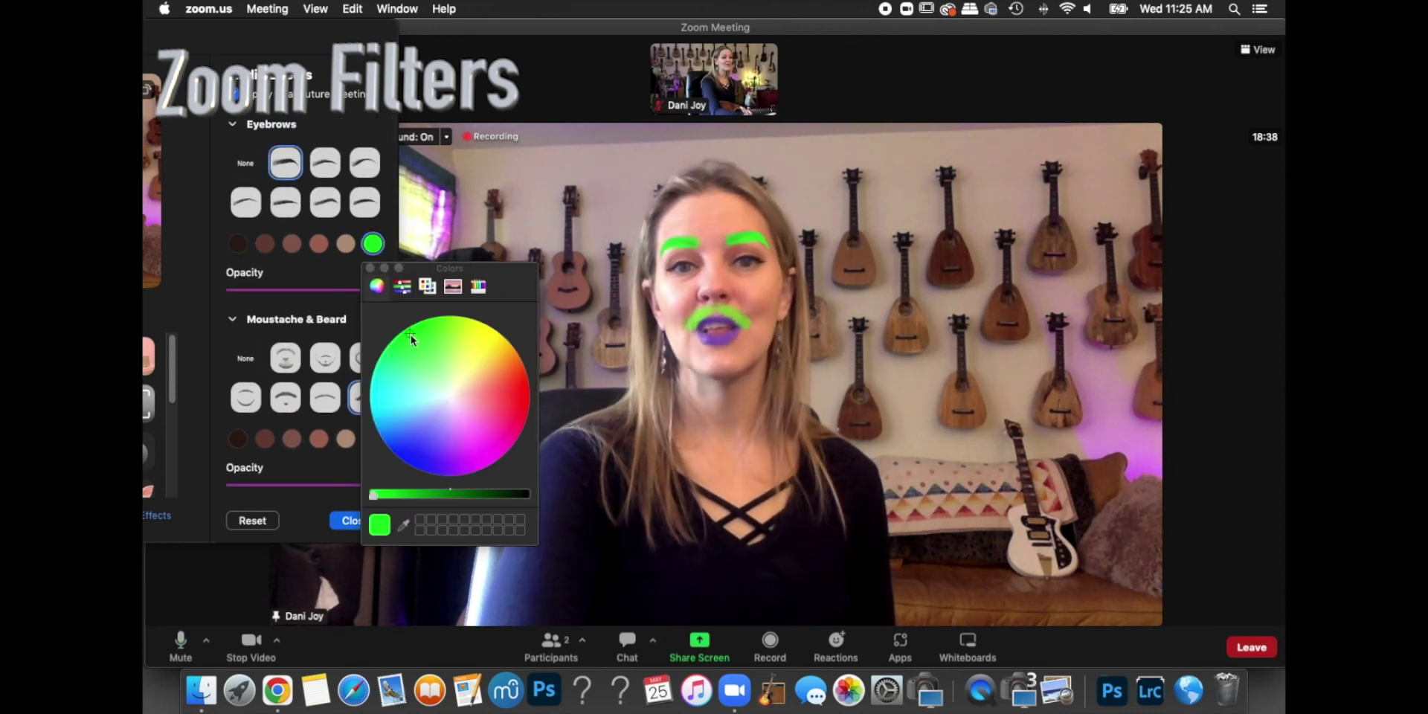
left_click(370, 268)
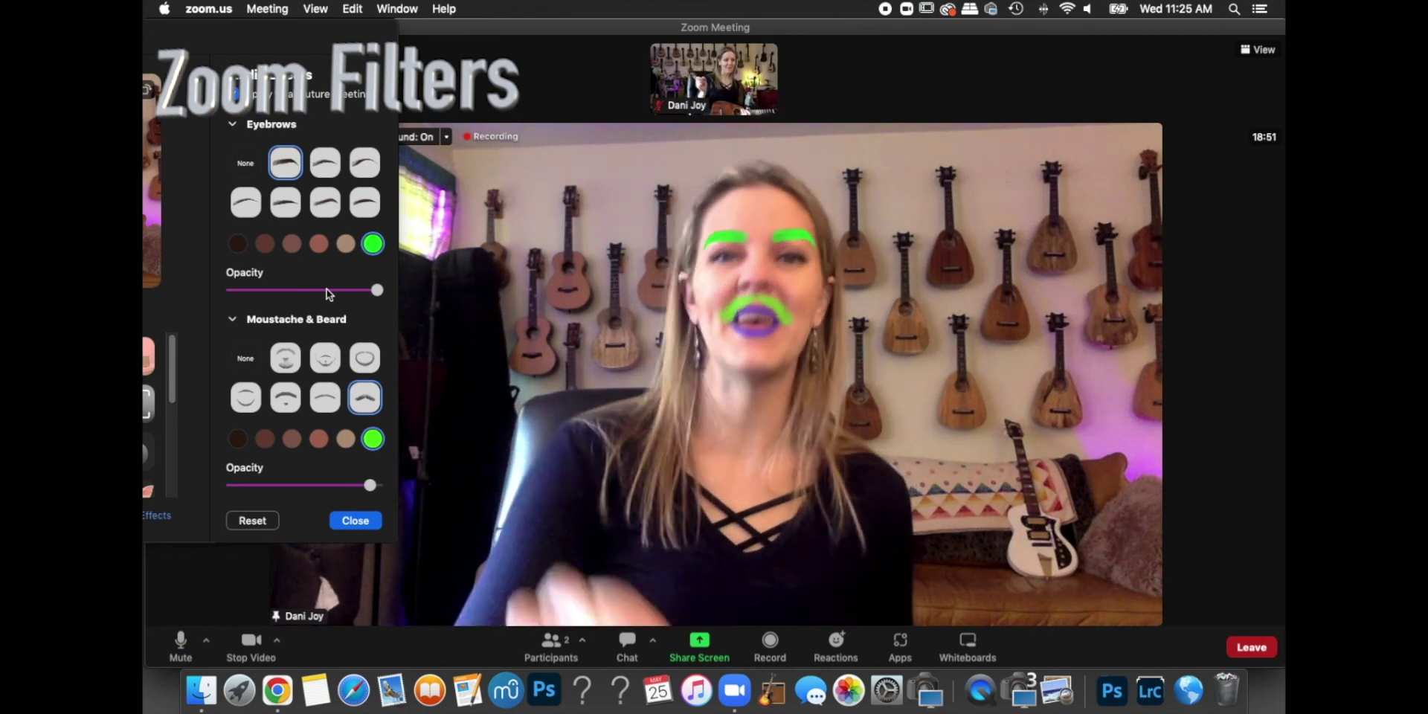
Remove the eyebrow, moustache and lip color effects and close the settings window
left_click(243, 163)
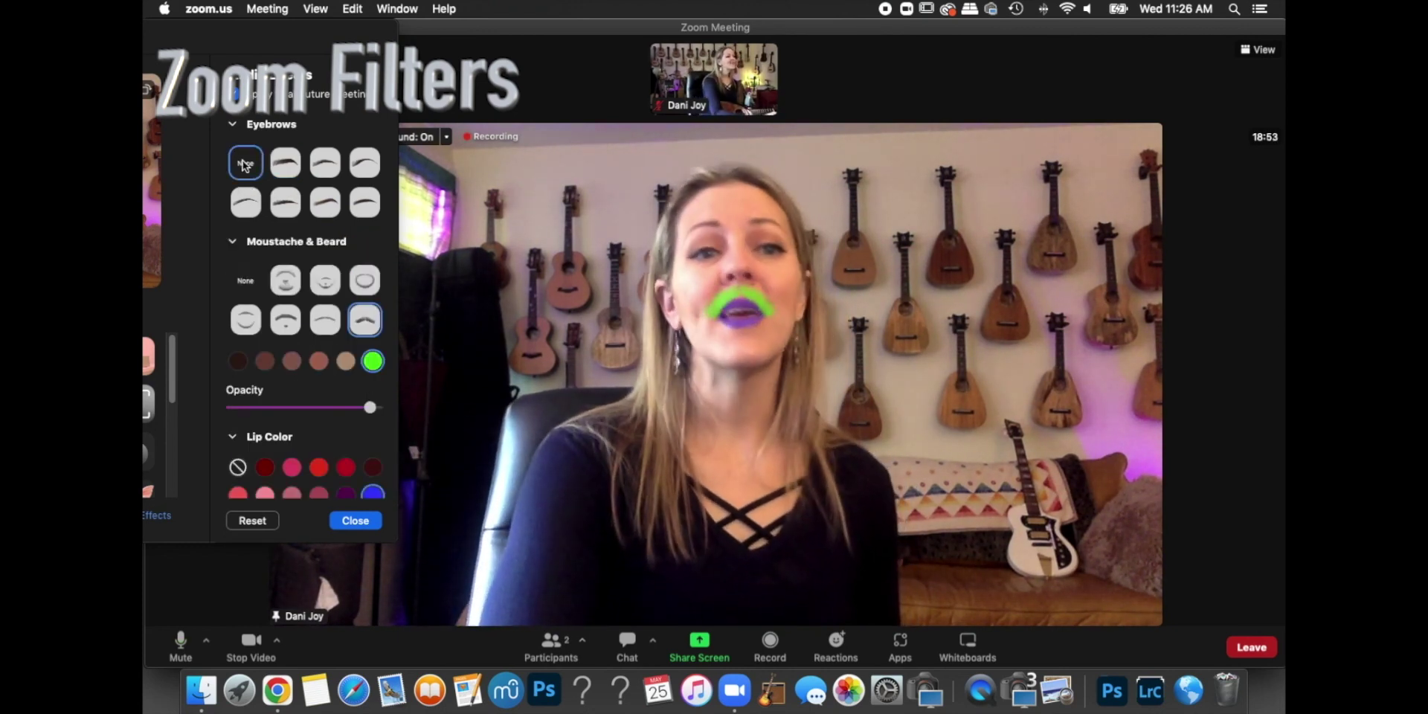
left_click(245, 281)
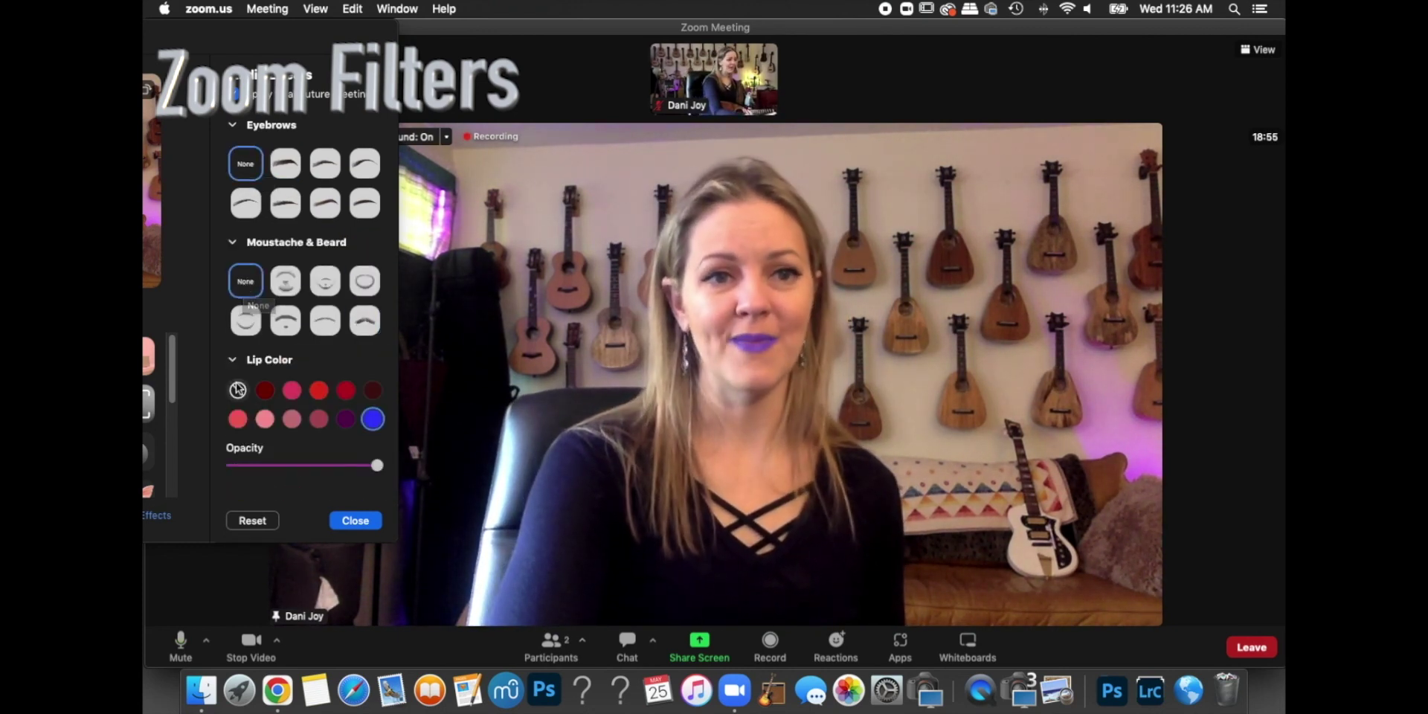
left_click(237, 388)
left_click_drag(293, 21, 1092, 26)
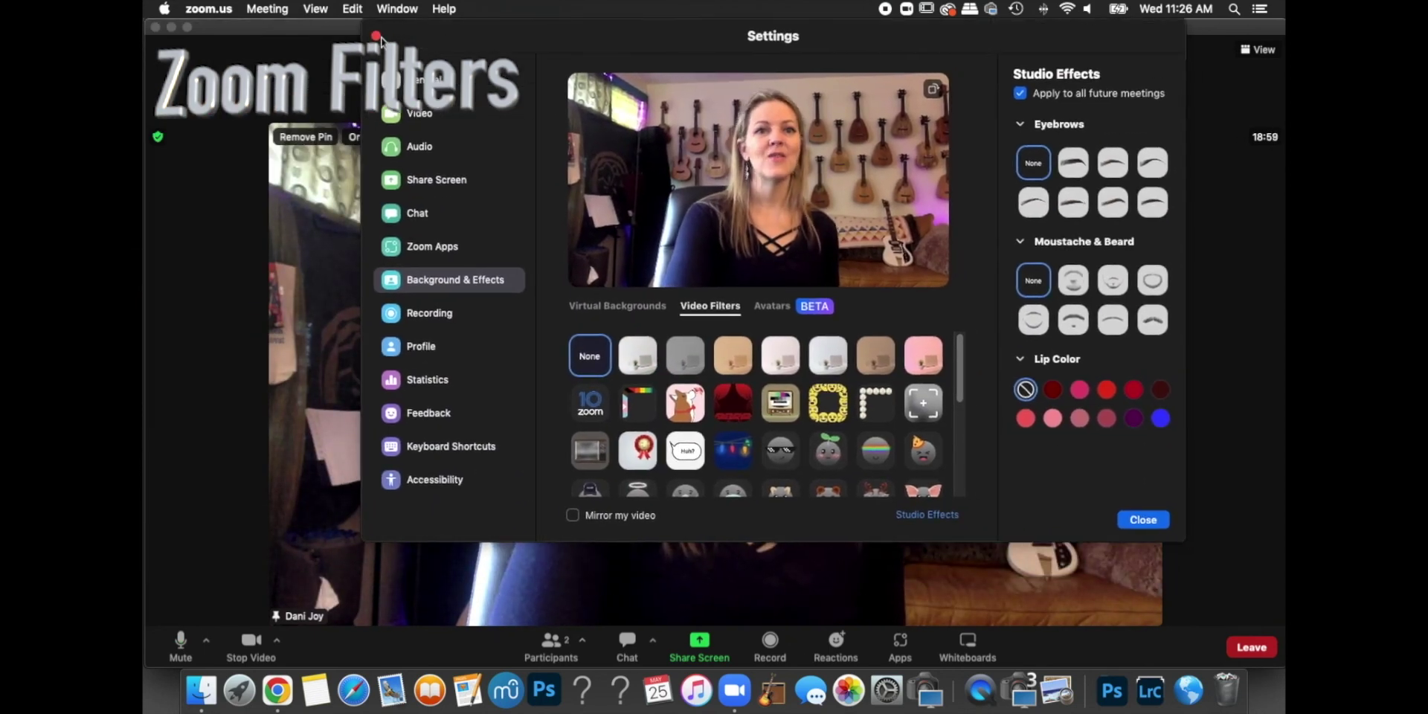
left_click(376, 35)
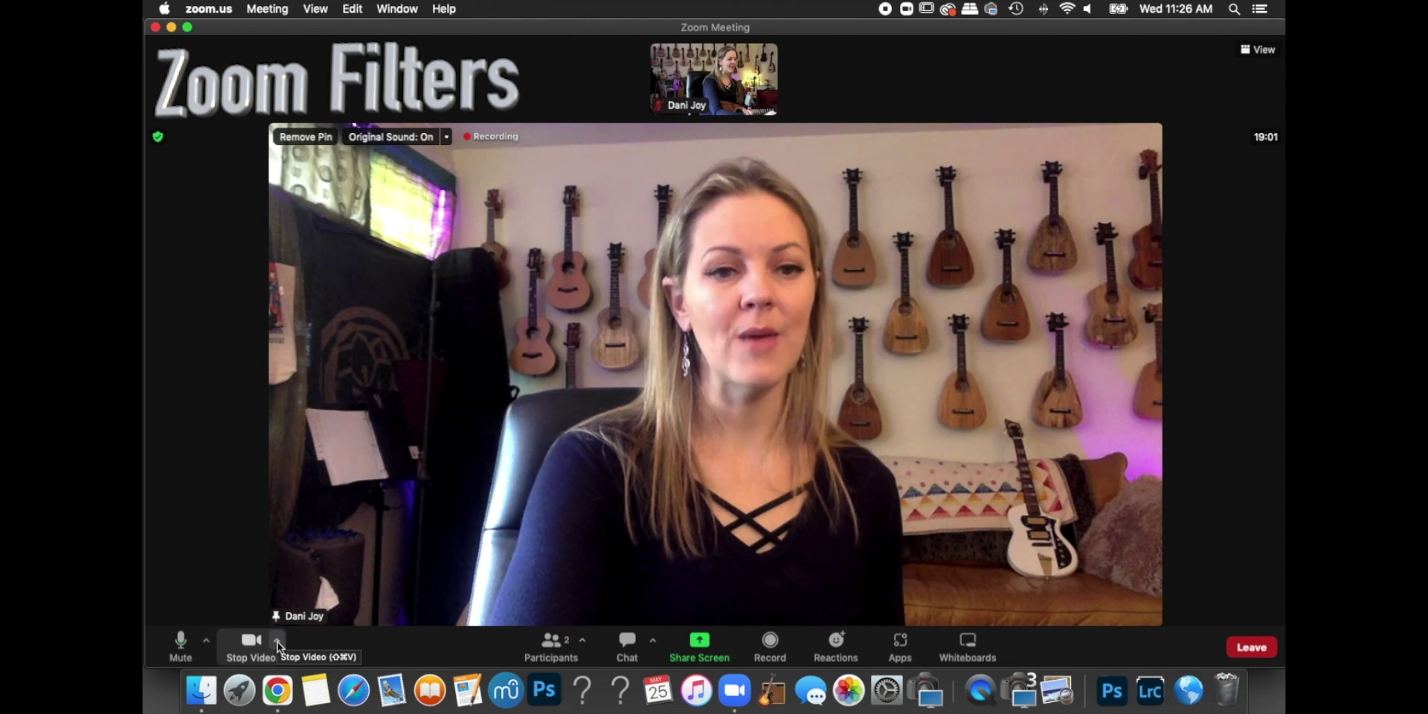
Reopen the video filters and display the Studio Effects options again
left_click(277, 641)
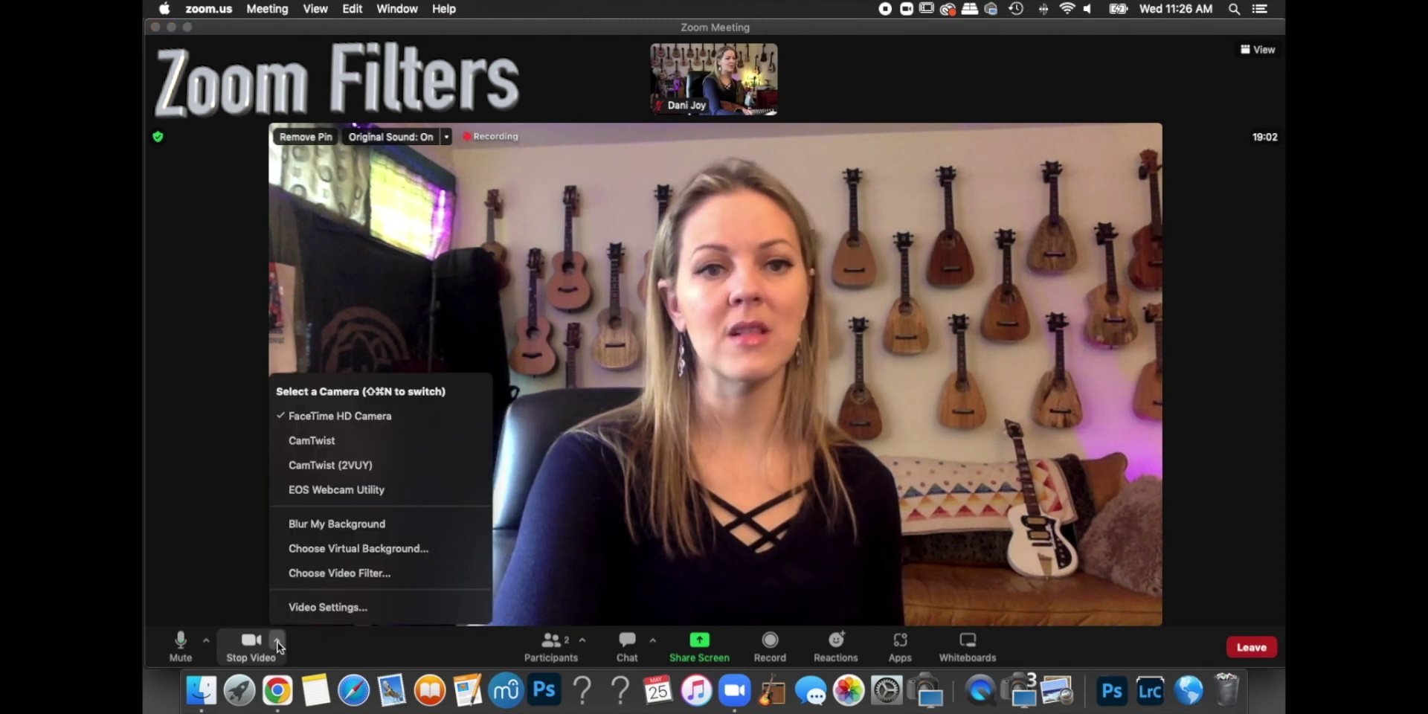
left_click(363, 573)
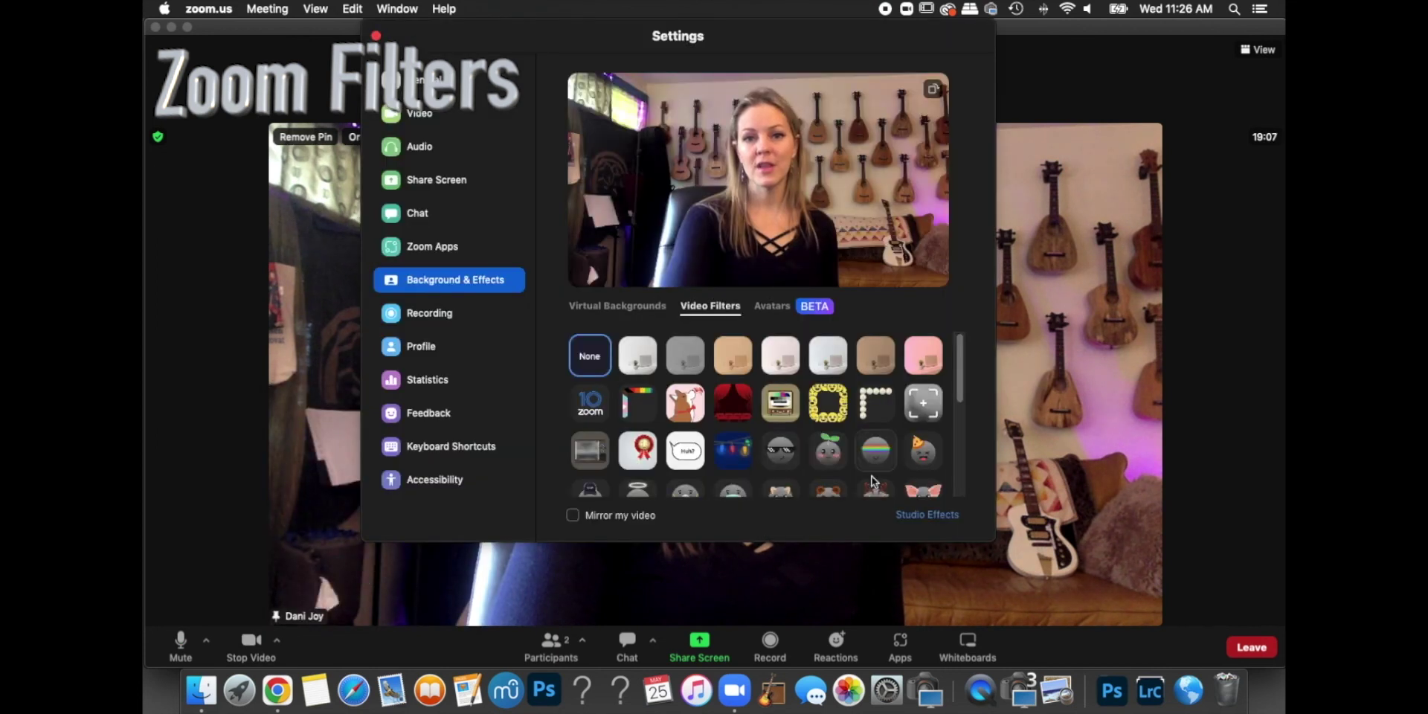
left_click(944, 519)
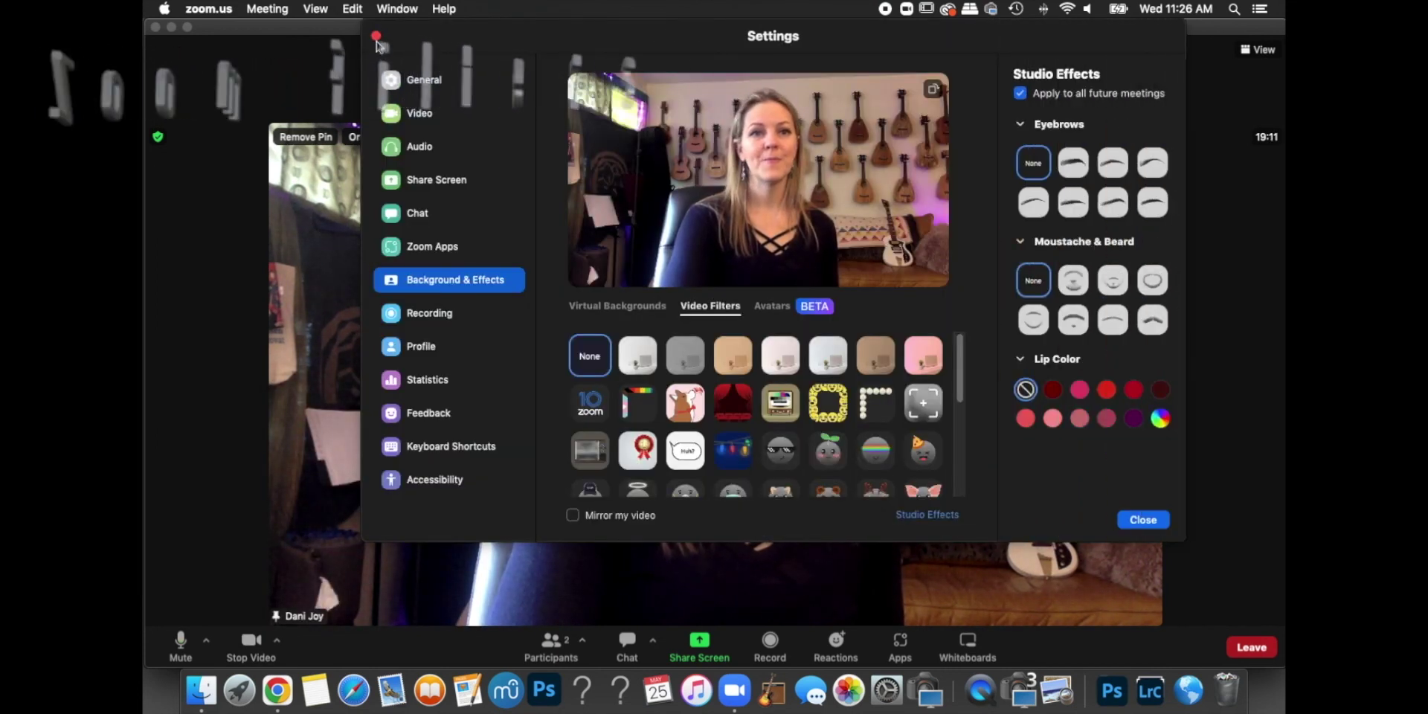